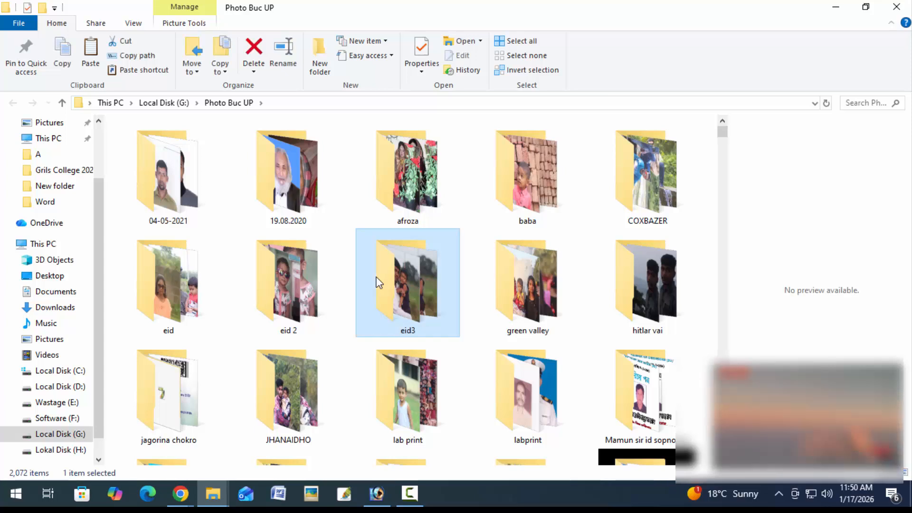
Delete the files Untitled-1 copy and Untitled-25 copy from the end of the Photo Buc UP folder.
{"action": "key", "text": "End"}
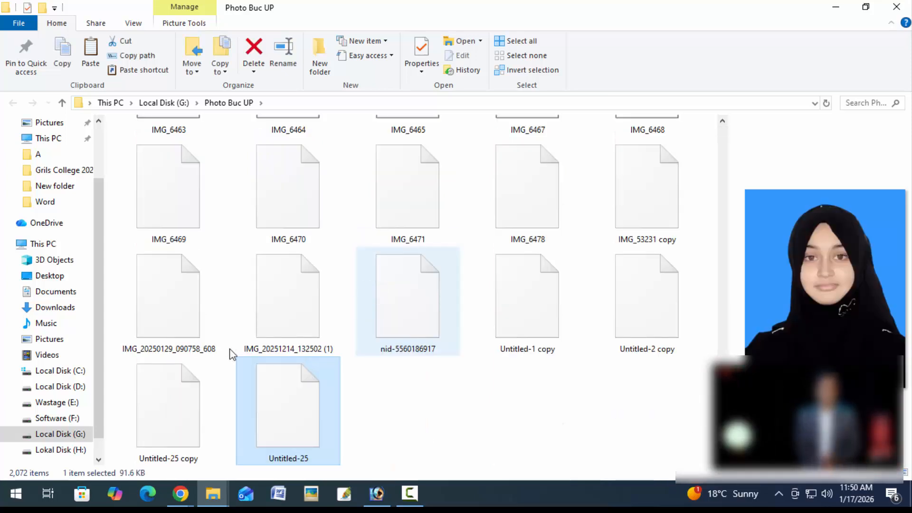
{"action": "left_click", "coordinate": [525, 208]}
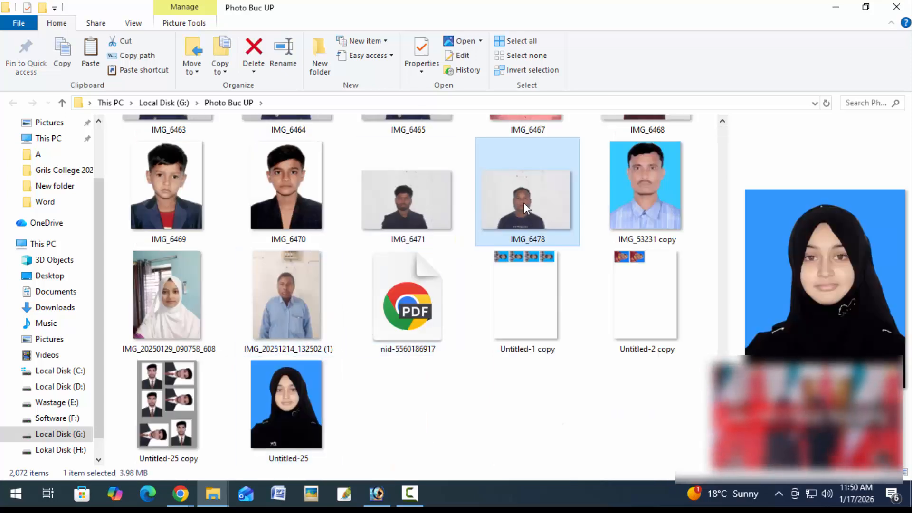
{"action": "left_click", "coordinate": [518, 289]}
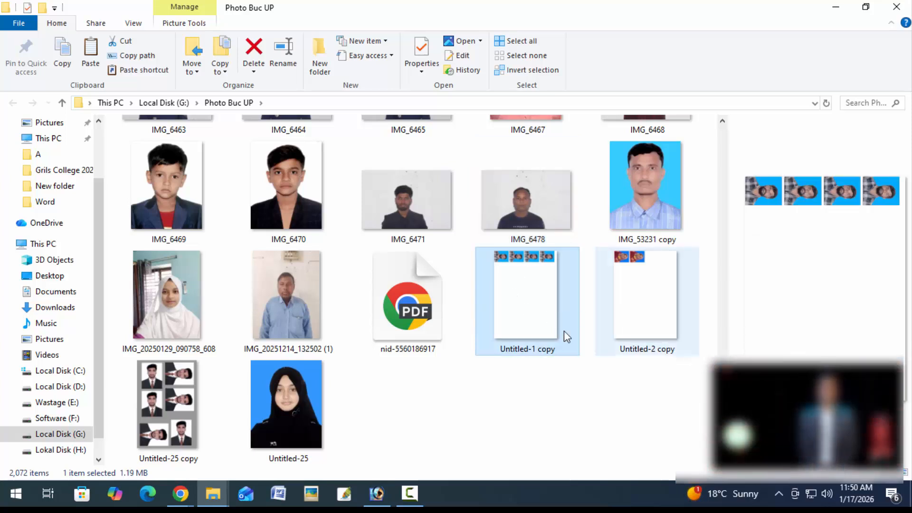
{"action": "key", "text": "Delete"}
{"action": "key", "text": "Delete"}
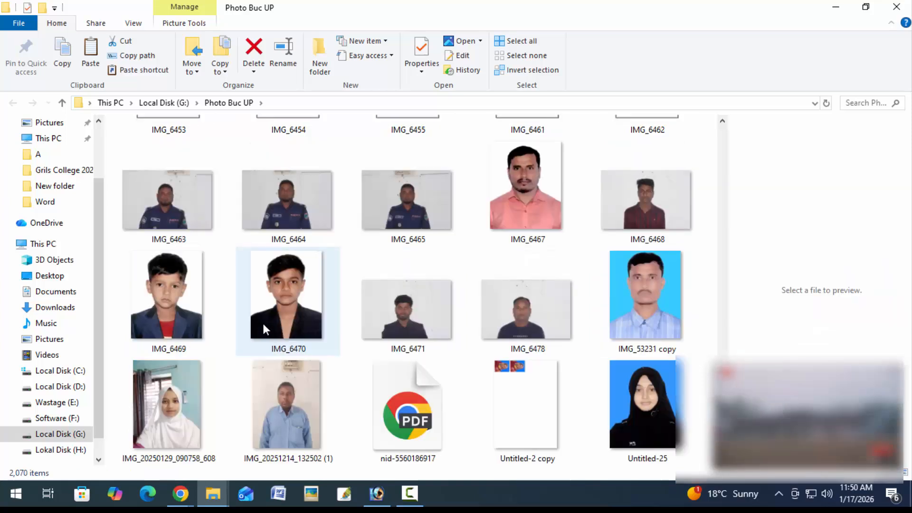
Delete the IMG_6471 photo, the Untitled-2 copy file and the NID PDF from the folder.
{"action": "left_click", "coordinate": [404, 311]}
{"action": "key", "text": "Delete"}
{"action": "left_click", "coordinate": [399, 426]}
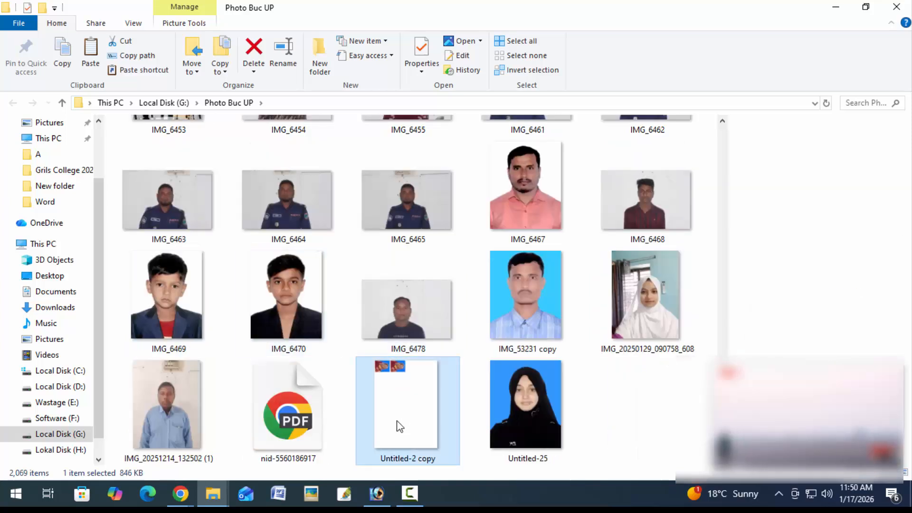
{"action": "key", "text": "Delete"}
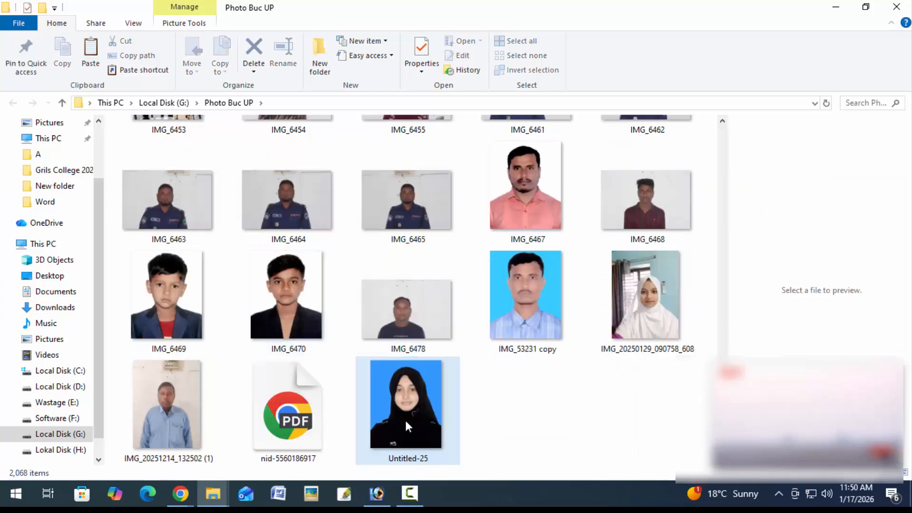
{"action": "left_click", "coordinate": [297, 420]}
{"action": "key", "text": "Delete"}
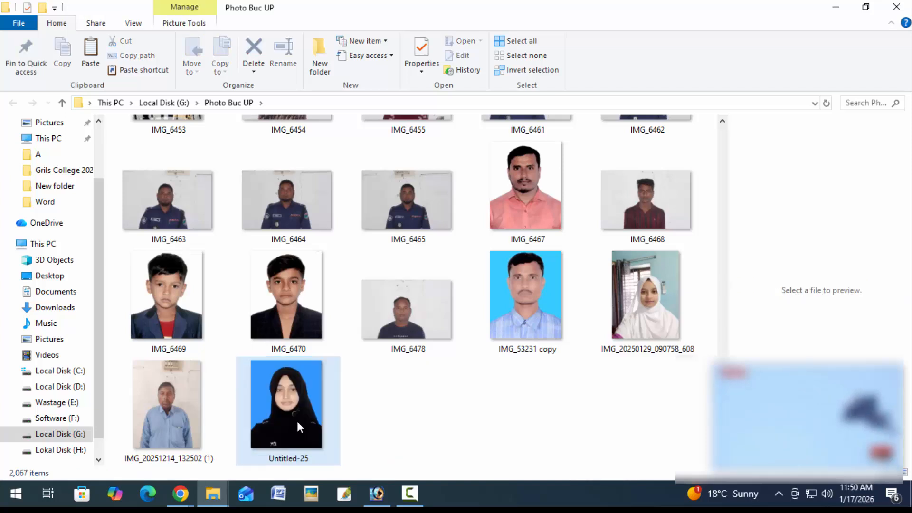
Open the IMG_6478 photo in Adobe Photoshop and maximize its document window.
{"action": "left_click", "coordinate": [406, 347]}
{"action": "left_click_drag", "start_coordinate": [409, 315], "coordinate": [409, 257]}
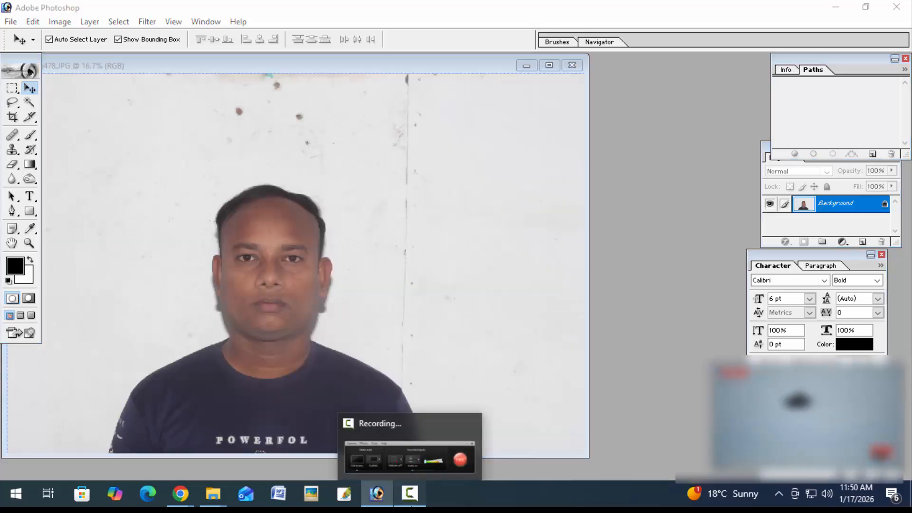
{"action": "left_click", "coordinate": [409, 494]}
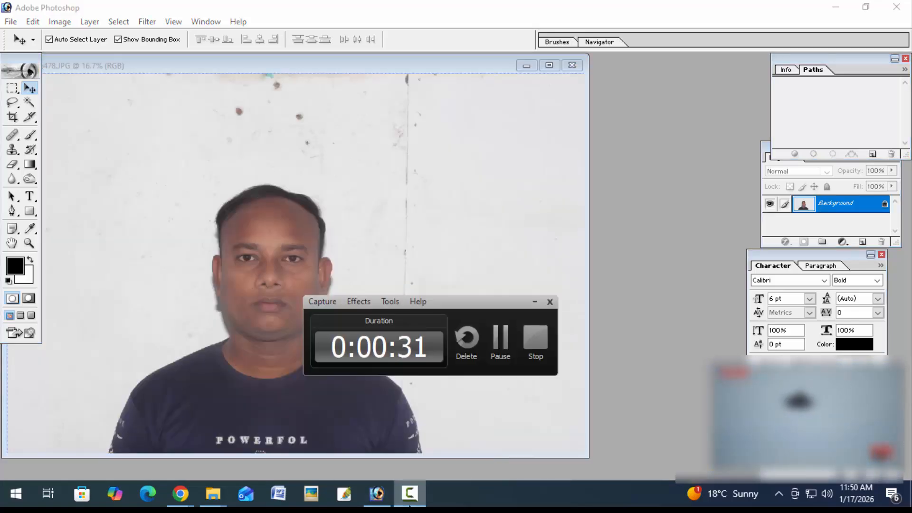
{"action": "left_click", "coordinate": [533, 302]}
{"action": "left_click", "coordinate": [549, 65]}
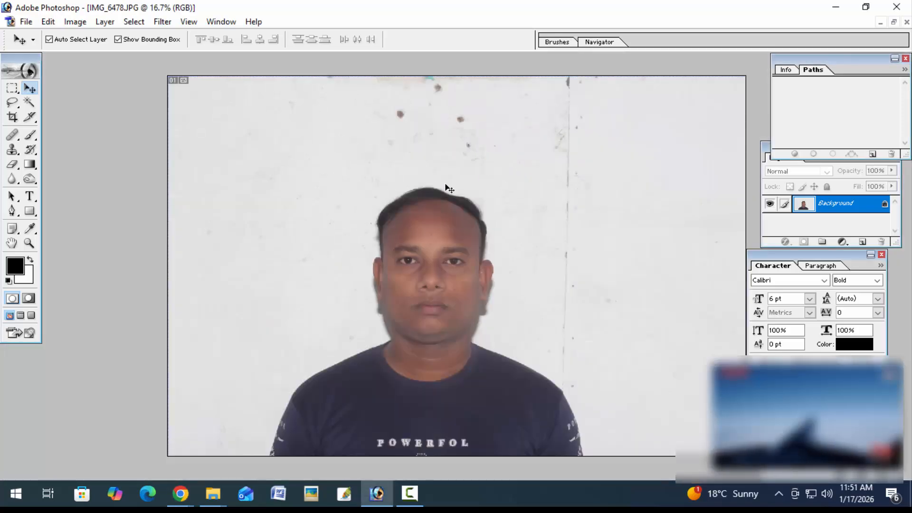
Load the PP crop preset of 39 mm by 49 mm and set the crop resolution to 500 pixels/inch.
{"action": "key", "text": "c"}
{"action": "left_click", "coordinate": [33, 40]}
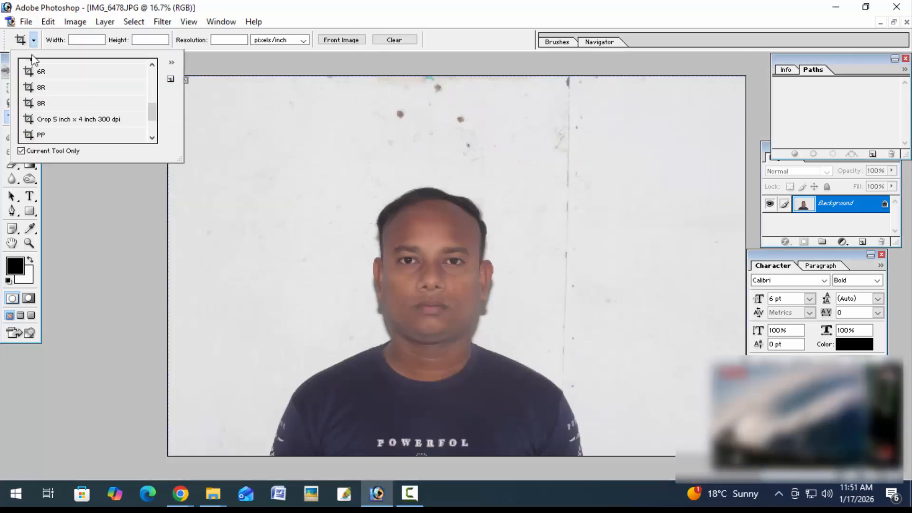
{"action": "left_click", "coordinate": [40, 135]}
{"action": "left_click", "coordinate": [214, 39]}
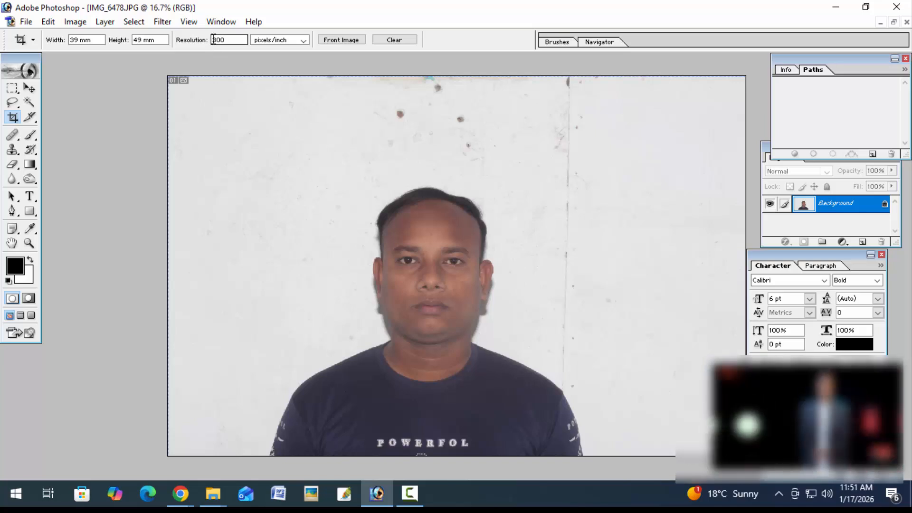
{"action": "key", "text": "BackSpace"}
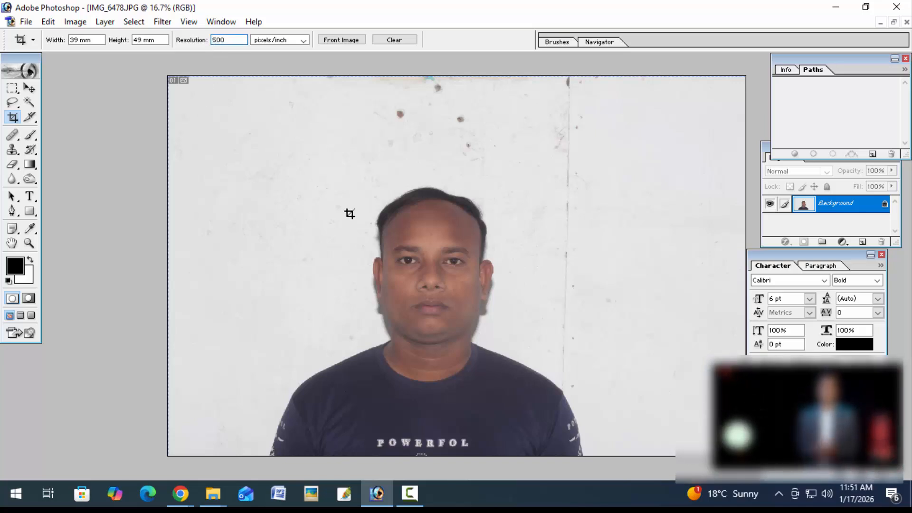
{"action": "type", "text": "5"}
Crop the photo to a passport-style frame centred on the man's head and chest, with some space above the hair.
{"action": "left_click_drag", "start_coordinate": [294, 176], "coordinate": [520, 456]}
{"action": "left_click_drag", "start_coordinate": [482, 366], "coordinate": [500, 366]}
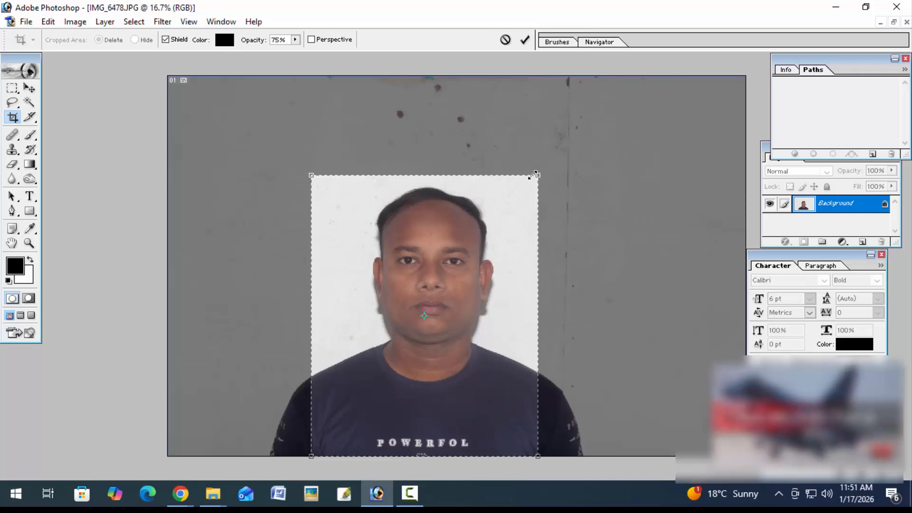
{"action": "left_click_drag", "start_coordinate": [538, 174], "coordinate": [553, 151]}
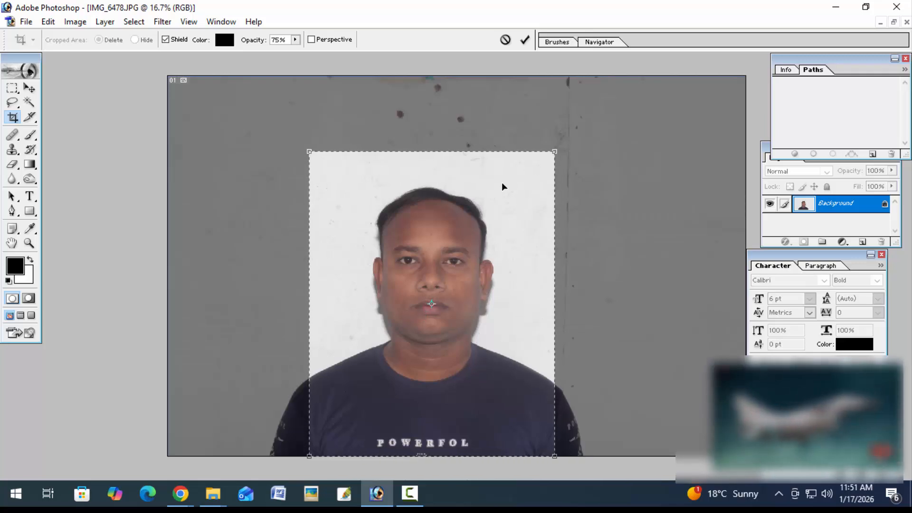
{"action": "key", "text": "Return"}
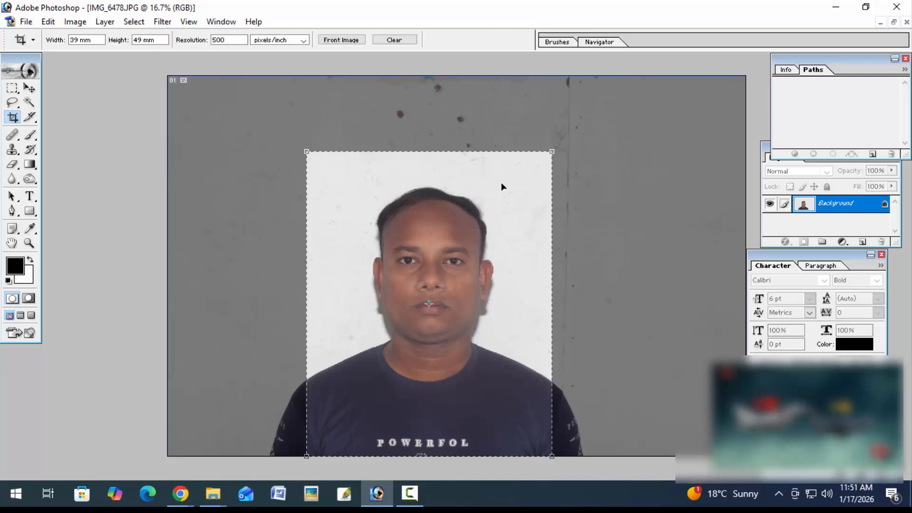
Select the wall background around the man with the Magic Wand at tolerance 20, feather the selection and delete its contents.
{"action": "key", "text": "ctrl+plus"}
{"action": "key", "text": "ctrl+plus"}
{"action": "key", "text": "ctrl+plus"}
{"action": "key", "text": "ctrl+plus"}
{"action": "key", "text": "ctrl+plus"}
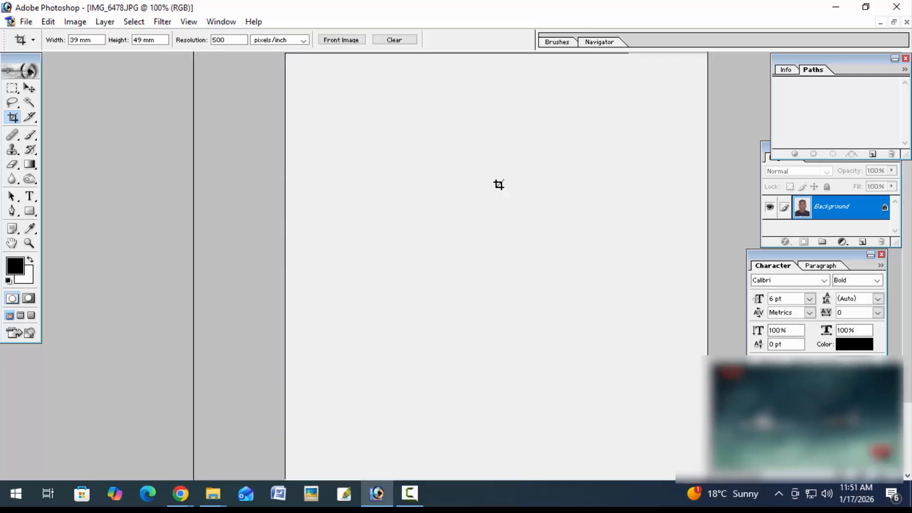
{"action": "key", "text": "ctrl+minus"}
{"action": "key", "text": "ctrl+minus"}
{"action": "key", "text": "ctrl+plus"}
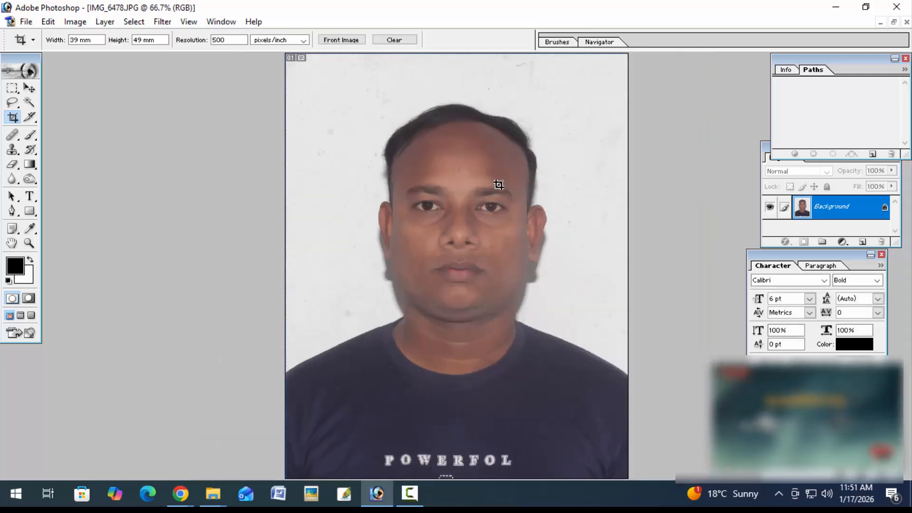
{"action": "key", "text": "ctrl+plus"}
{"action": "key", "text": "ctrl+minus"}
{"action": "key", "text": "w"}
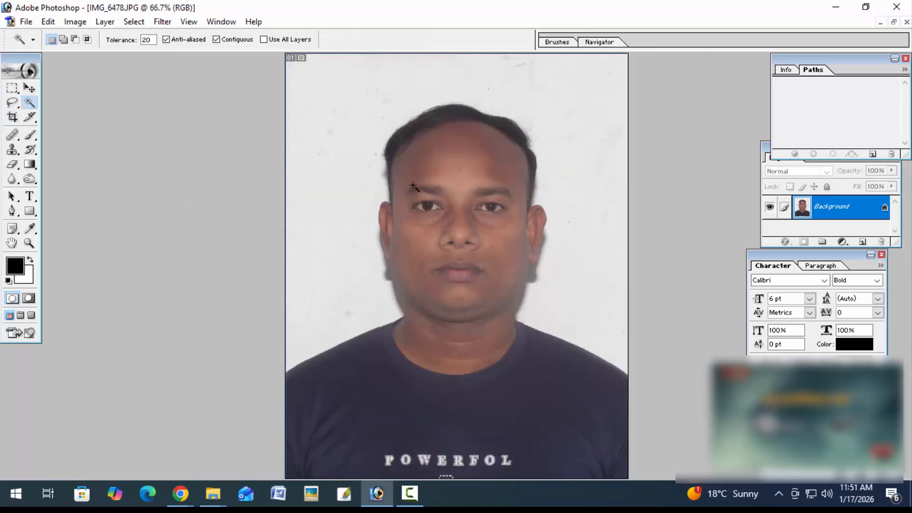
{"action": "left_click", "coordinate": [338, 189]}
{"action": "key", "text": "ctrl+alt+d"}
{"action": "key", "text": "Return"}
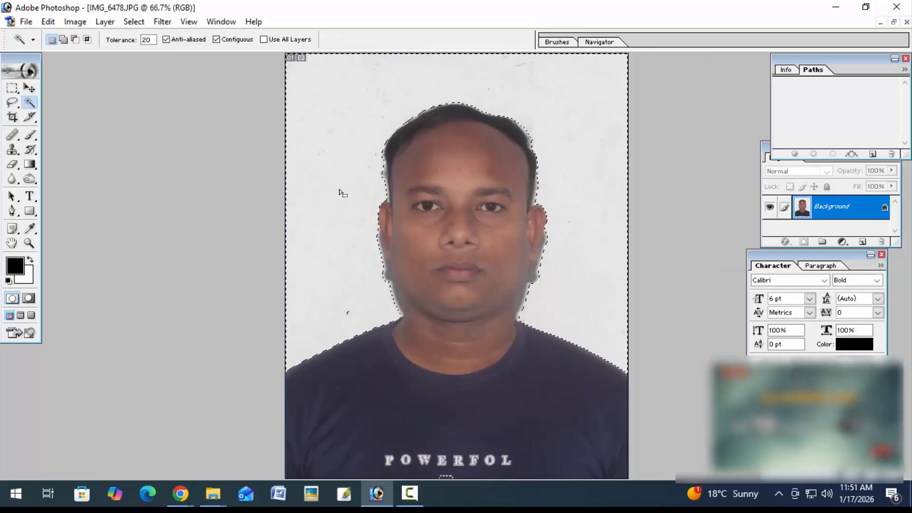
{"action": "key", "text": "Delete"}
Trace a closed Pen path around the leftover shadow along the left ear, jaw and neck.
{"action": "key", "text": "ctrl+plus"}
{"action": "key", "text": "ctrl+plus"}
{"action": "key", "text": "ctrl+plus"}
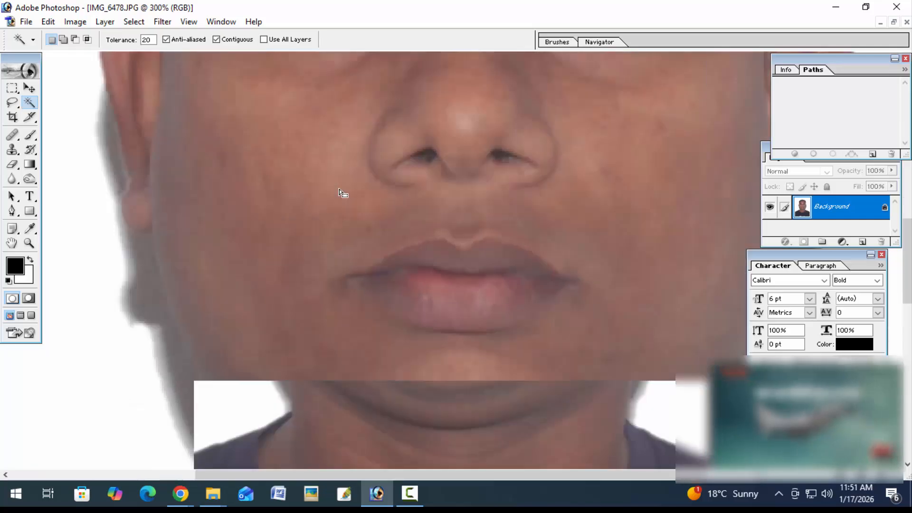
{"action": "left_click_drag", "start_coordinate": [210, 360], "coordinate": [252, 242]}
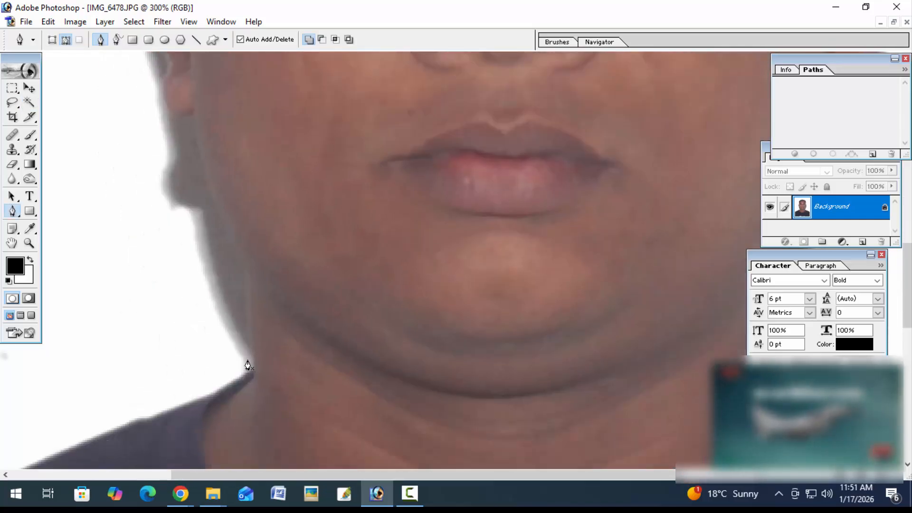
{"action": "left_click", "coordinate": [239, 371]}
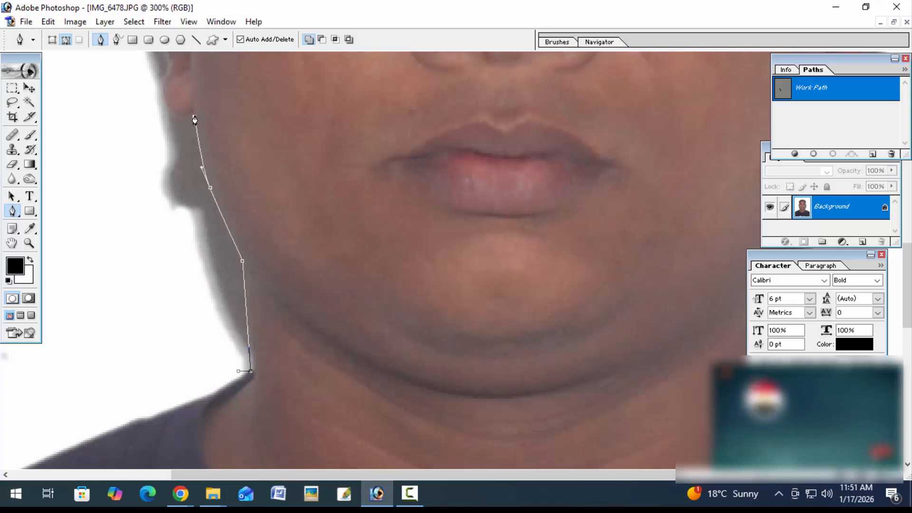
{"action": "left_click_drag", "start_coordinate": [186, 118], "coordinate": [188, 291]}
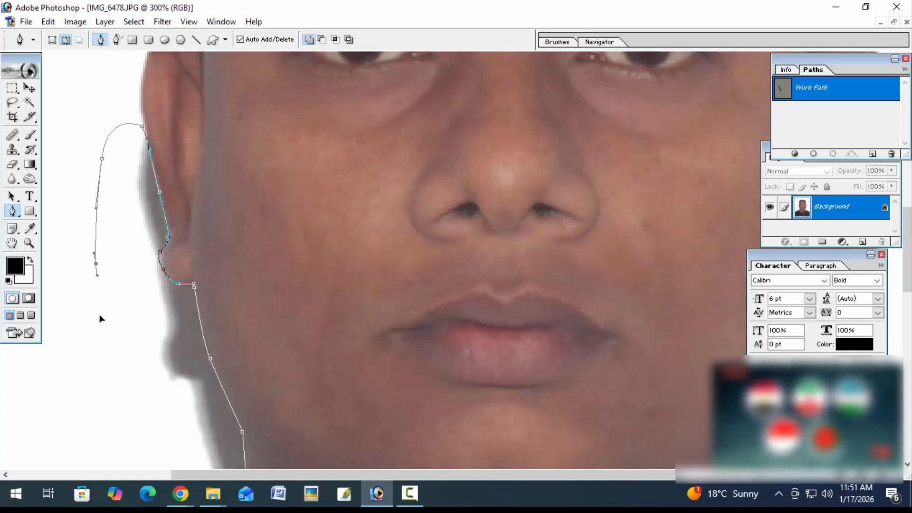
{"action": "left_click", "coordinate": [100, 331]}
{"action": "scroll", "coordinate": [125, 277], "scroll_direction": "down", "scroll_amount": 3}
{"action": "left_click", "coordinate": [239, 432]}
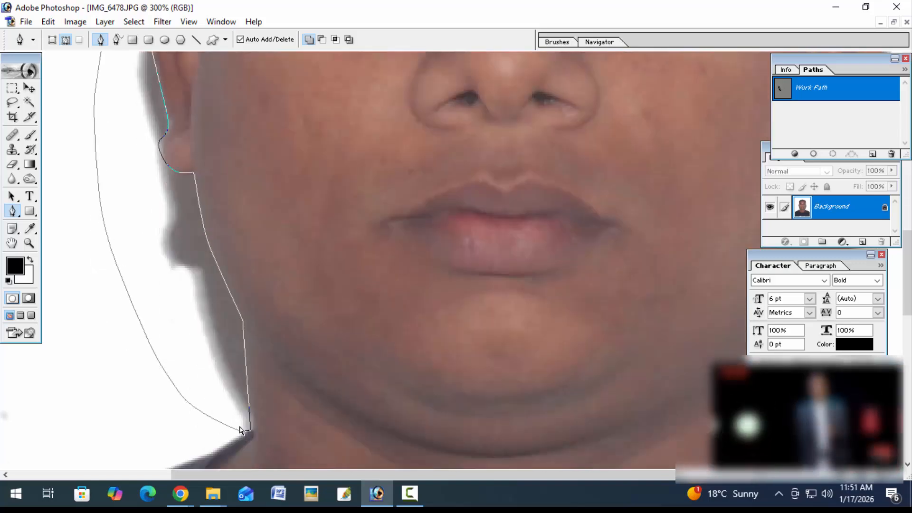
Convert the path along the left jaw into a feathered selection, delete the shadow inside it and deselect.
{"action": "key", "text": "ctrl+Return"}
{"action": "key", "text": "ctrl+alt+d"}
{"action": "key", "text": "Return"}
{"action": "key", "text": "Delete"}
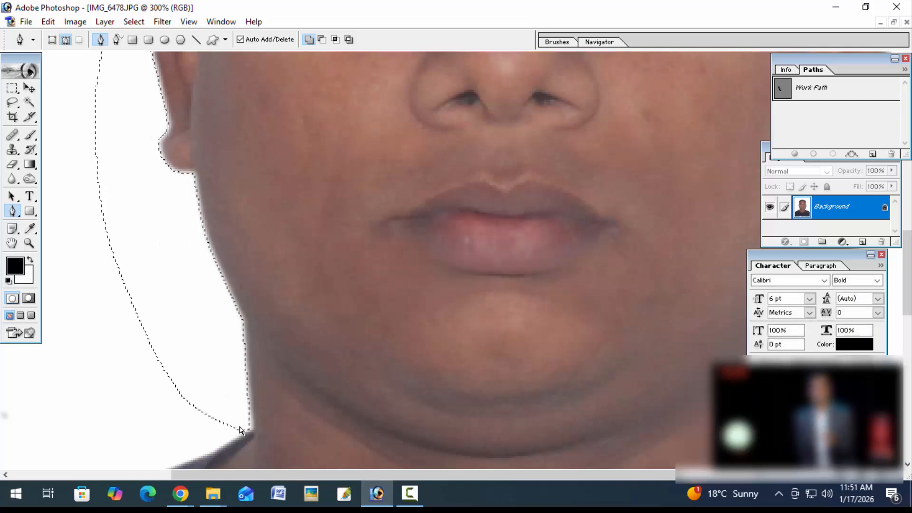
{"action": "key", "text": "ctrl+d"}
Trace a closed Pen path around the shadow beside the hair above the left ear and convert it into a selection.
{"action": "left_click_drag", "start_coordinate": [288, 205], "coordinate": [247, 484]}
{"action": "left_click_drag", "start_coordinate": [260, 119], "coordinate": [325, 285]}
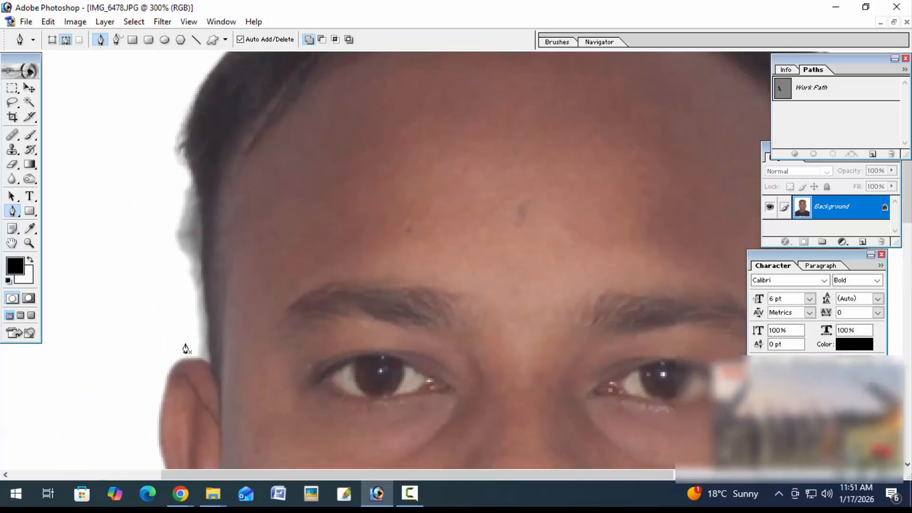
{"action": "left_click", "coordinate": [194, 354]}
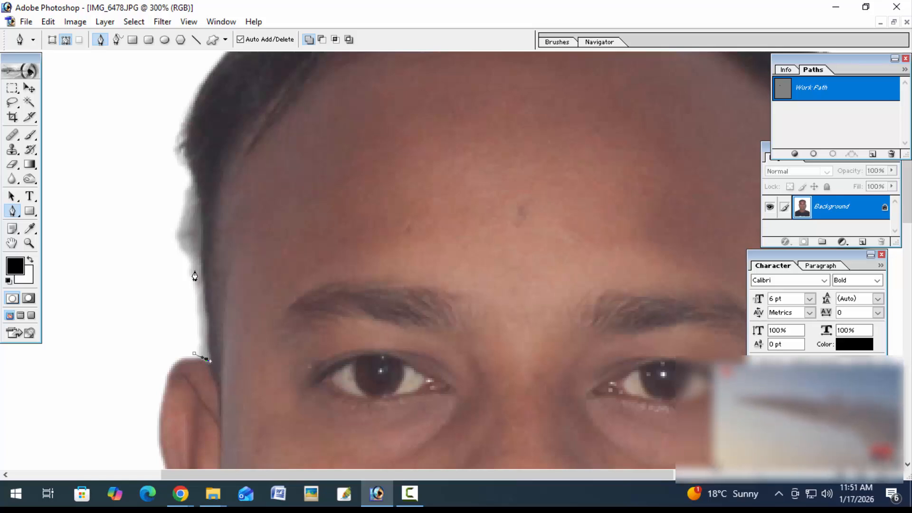
{"action": "left_click_drag", "start_coordinate": [198, 228], "coordinate": [195, 181]}
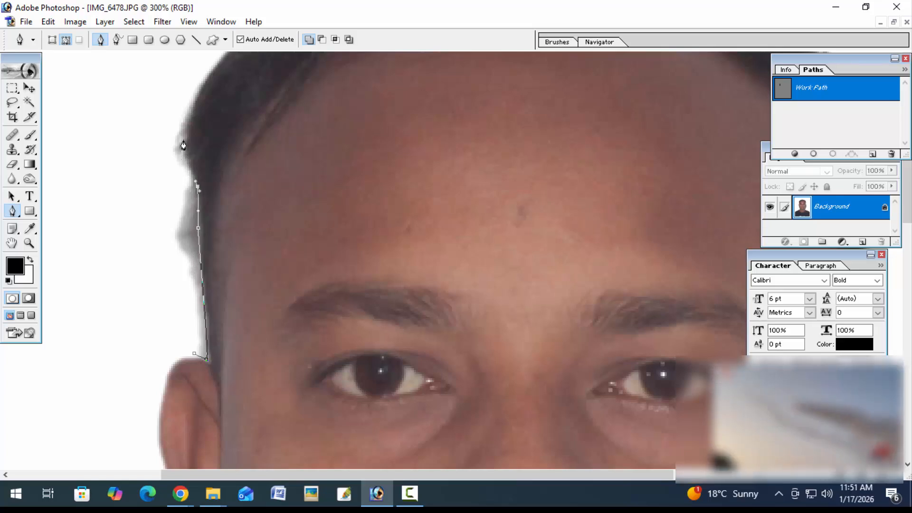
{"action": "left_click_drag", "start_coordinate": [150, 290], "coordinate": [157, 310]}
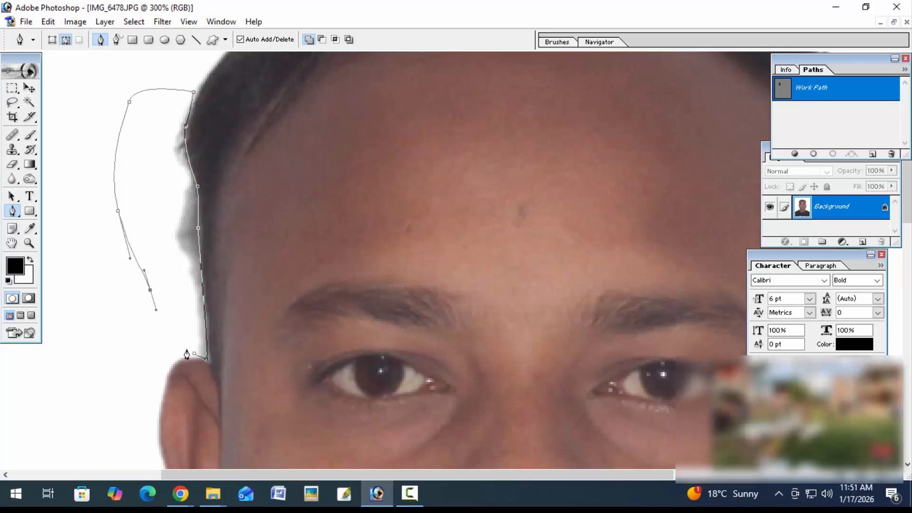
{"action": "left_click", "coordinate": [194, 354]}
{"action": "key", "text": "ctrl+Return"}
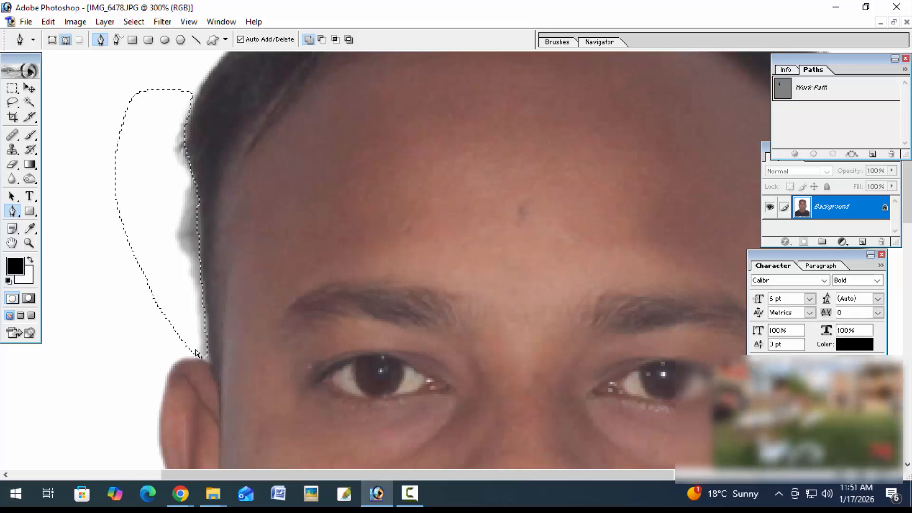
Trace a closed Pen path around the shadow beside the hair above the right ear and convert it into a feathered selection.
{"action": "left_click_drag", "start_coordinate": [635, 164], "coordinate": [304, 228]}
{"action": "left_click_drag", "start_coordinate": [552, 436], "coordinate": [502, 375]}
{"action": "left_click", "coordinate": [493, 195]}
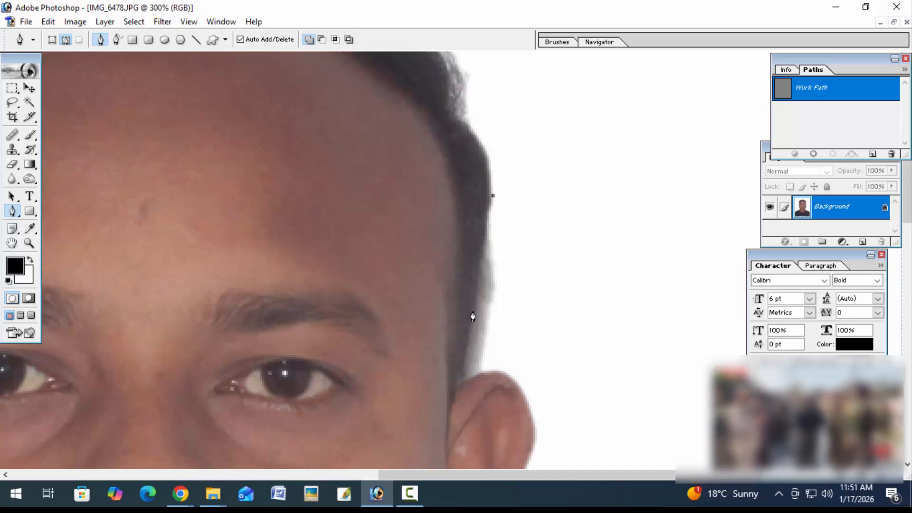
{"action": "left_click_drag", "start_coordinate": [473, 314], "coordinate": [470, 338]}
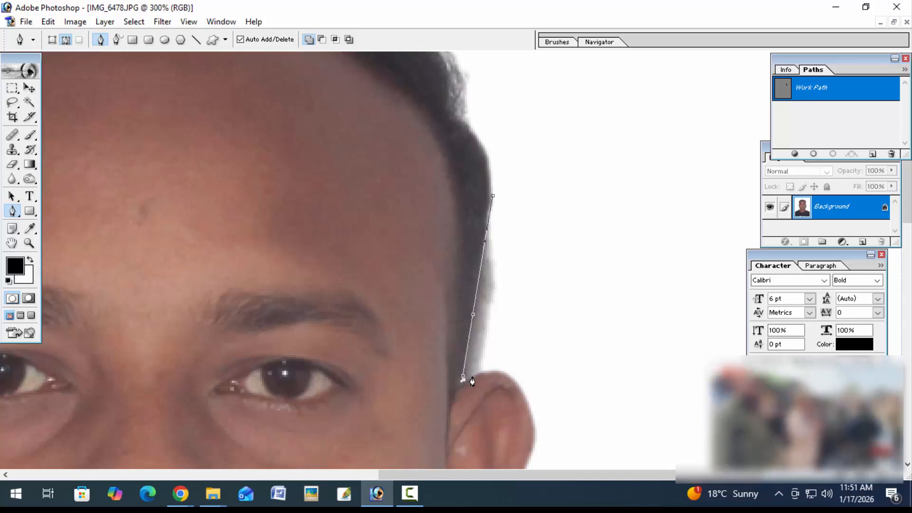
{"action": "left_click_drag", "start_coordinate": [463, 378], "coordinate": [483, 375]}
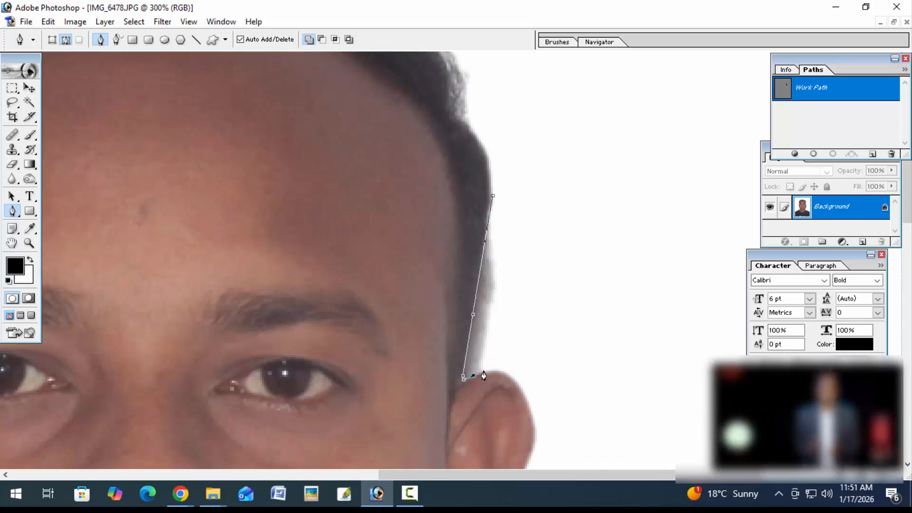
{"action": "left_click", "coordinate": [494, 201]}
{"action": "key", "text": "ctrl+Return"}
{"action": "key", "text": "ctrl+alt+d"}
{"action": "key", "text": "Return"}
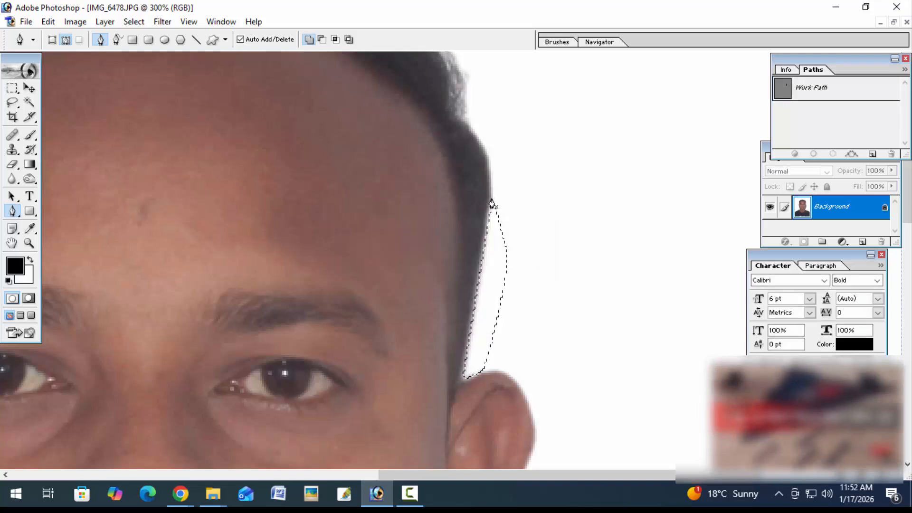
Trace a closed Pen path around the shadow along the right ear, earlobe, jaw and neck down to the collar.
{"action": "scroll", "coordinate": [490, 324], "scroll_direction": "down", "scroll_amount": 5}
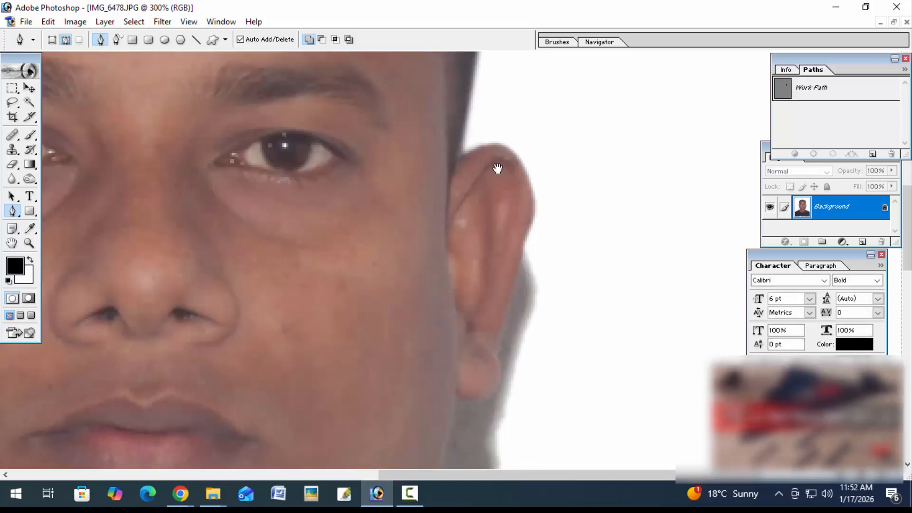
{"action": "left_click", "coordinate": [523, 247]}
{"action": "left_click", "coordinate": [505, 317]}
{"action": "left_click_drag", "start_coordinate": [498, 350], "coordinate": [497, 361]}
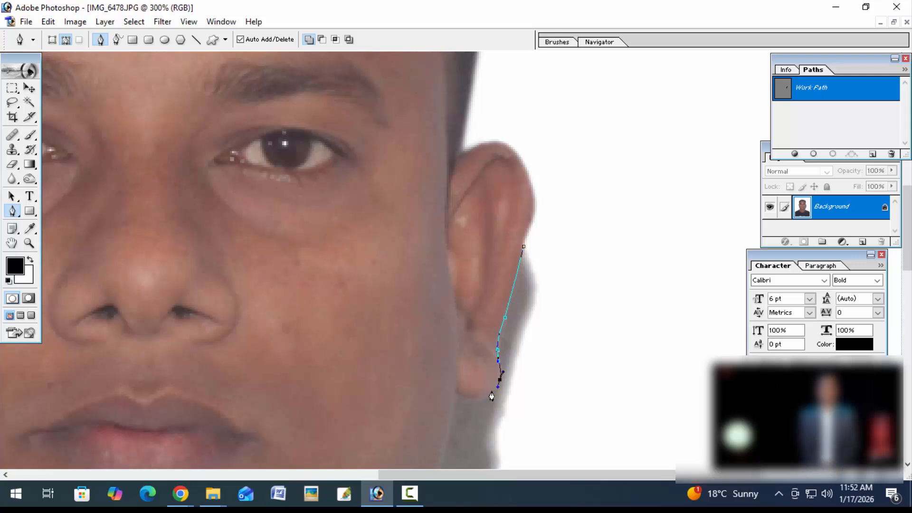
{"action": "left_click_drag", "start_coordinate": [463, 423], "coordinate": [456, 254]}
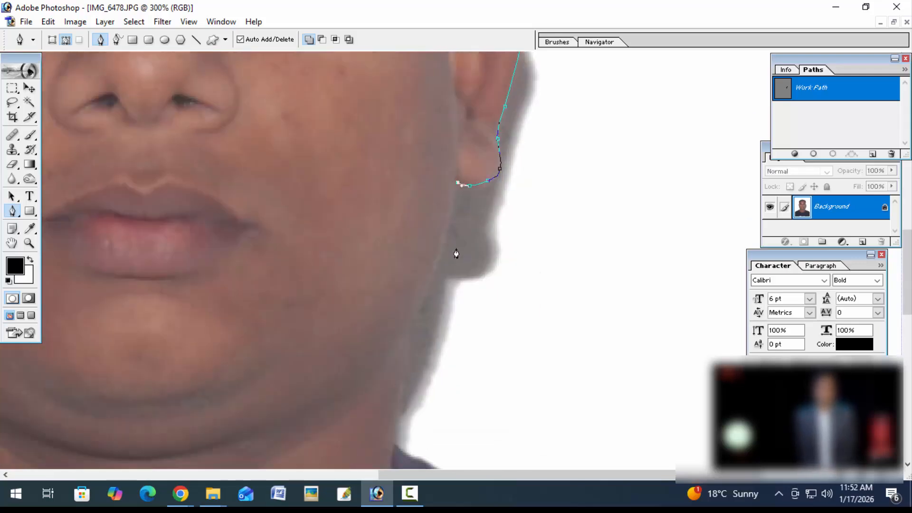
{"action": "left_click_drag", "start_coordinate": [412, 332], "coordinate": [407, 342]}
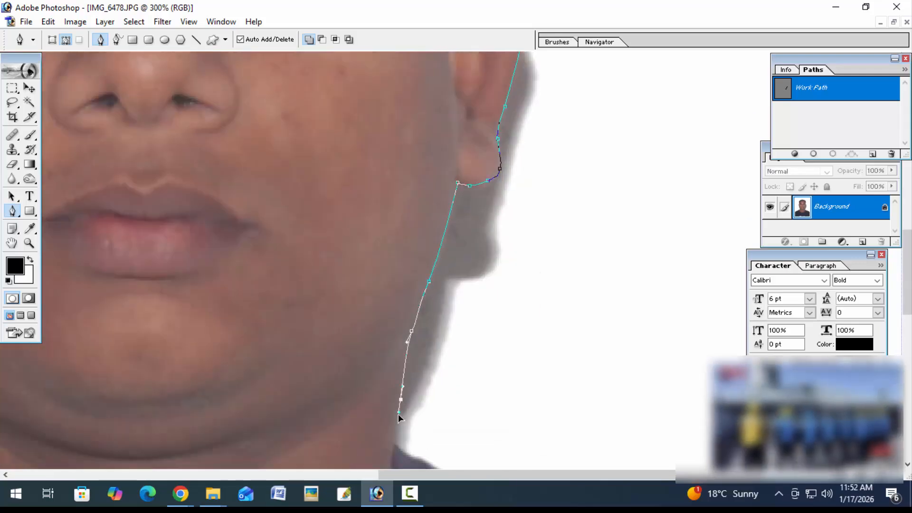
{"action": "left_click", "coordinate": [394, 443]}
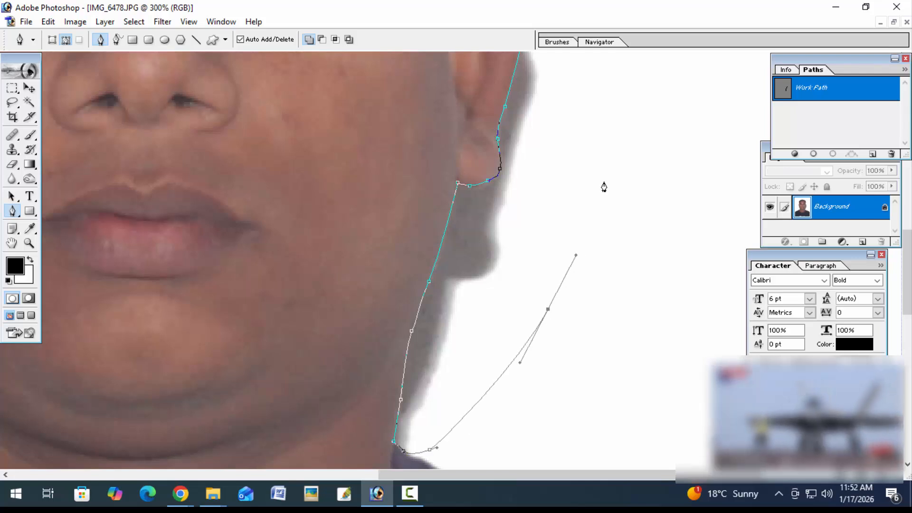
{"action": "left_click_drag", "start_coordinate": [605, 172], "coordinate": [610, 123]}
{"action": "left_click_drag", "start_coordinate": [603, 106], "coordinate": [582, 265]}
{"action": "left_click_drag", "start_coordinate": [599, 190], "coordinate": [588, 177]}
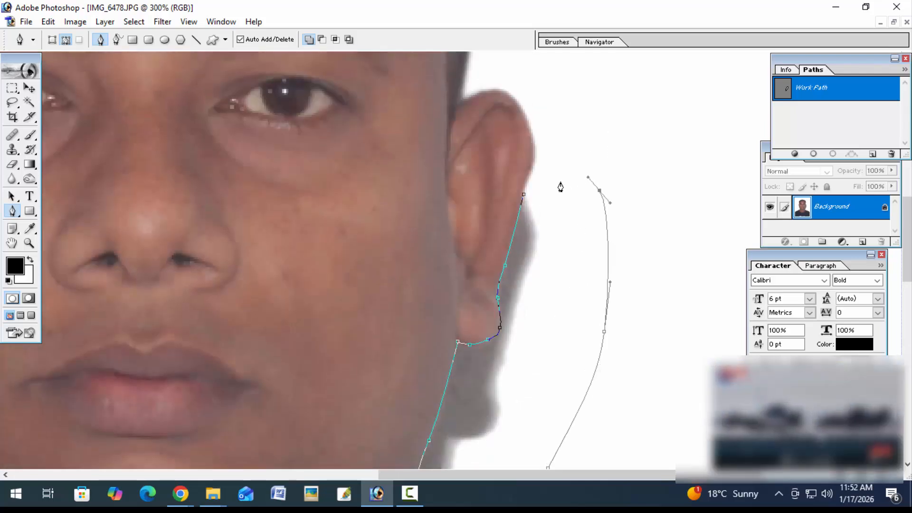
{"action": "left_click", "coordinate": [525, 196]}
Convert the path beside the right ear and jaw into a selection, delete the shadow inside it and deselect.
{"action": "key", "text": "ctrl+Return"}
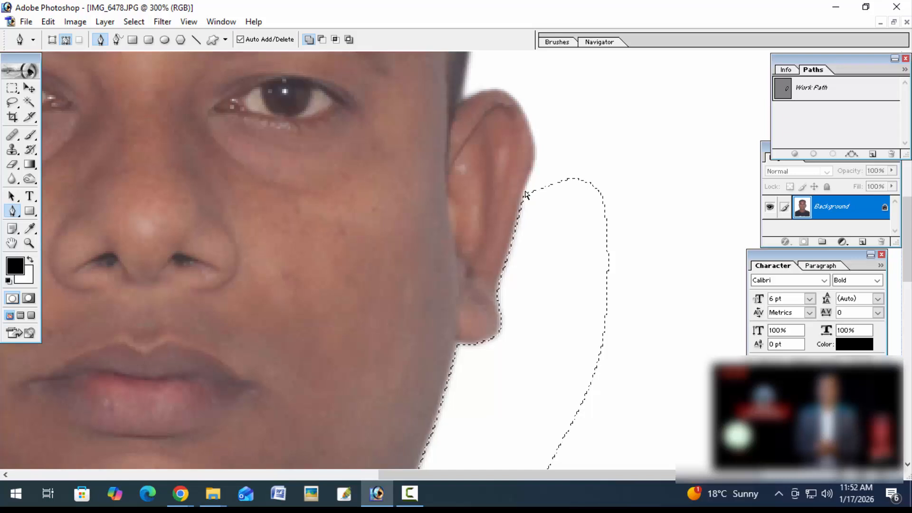
{"action": "key", "text": "ctrl+d"}
{"action": "key", "text": "ctrl+minus"}
{"action": "key", "text": "ctrl+minus"}
{"action": "key", "text": "ctrl+minus"}
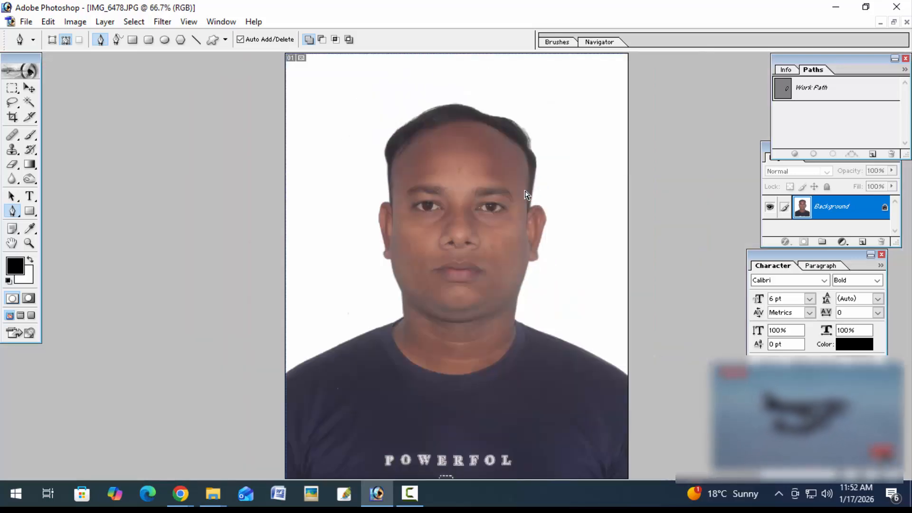
Duplicate the Background layer and set the copy's blend mode to Soft Light.
{"action": "left_click_drag", "start_coordinate": [806, 253], "coordinate": [789, 265]}
{"action": "left_click", "coordinate": [766, 147]}
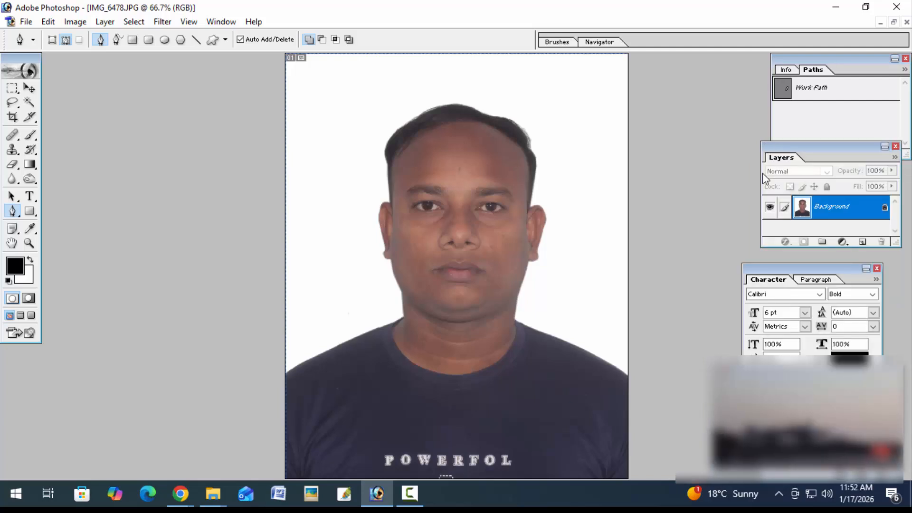
{"action": "left_click_drag", "start_coordinate": [829, 209], "coordinate": [860, 243]}
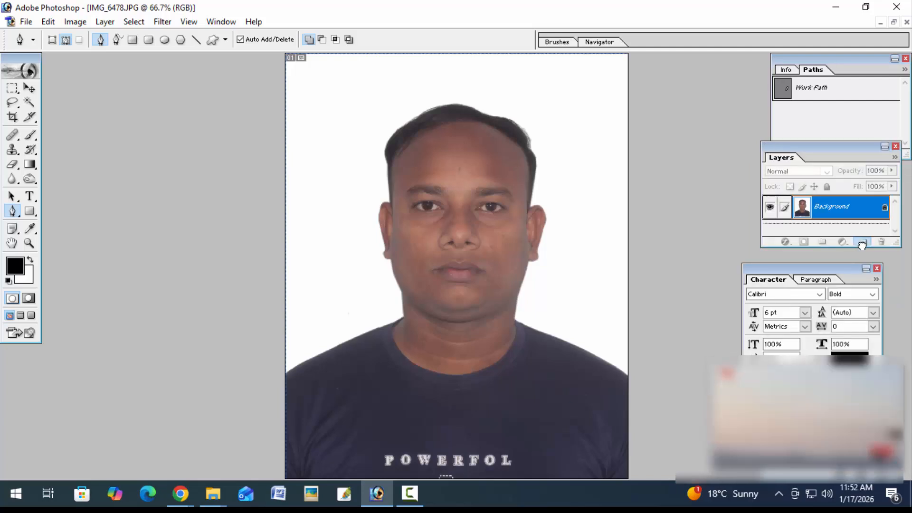
{"action": "left_click", "coordinate": [797, 172]}
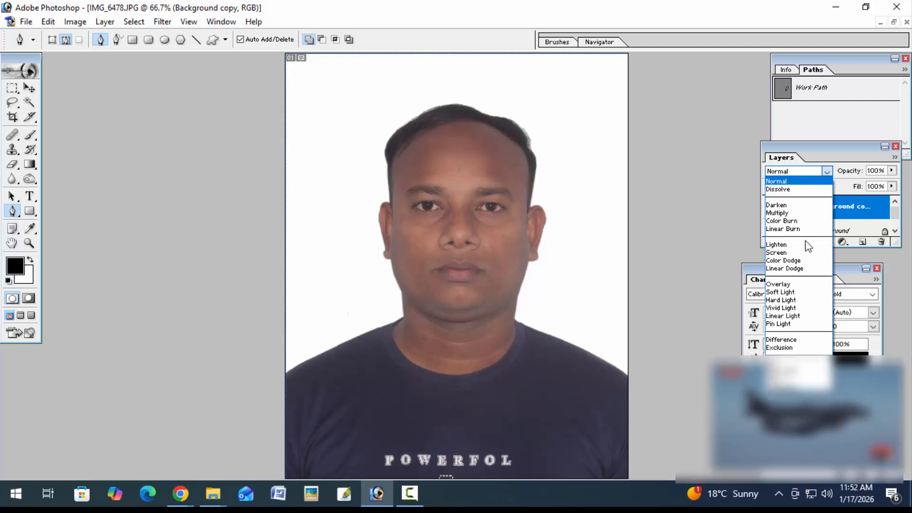
{"action": "left_click", "coordinate": [803, 252]}
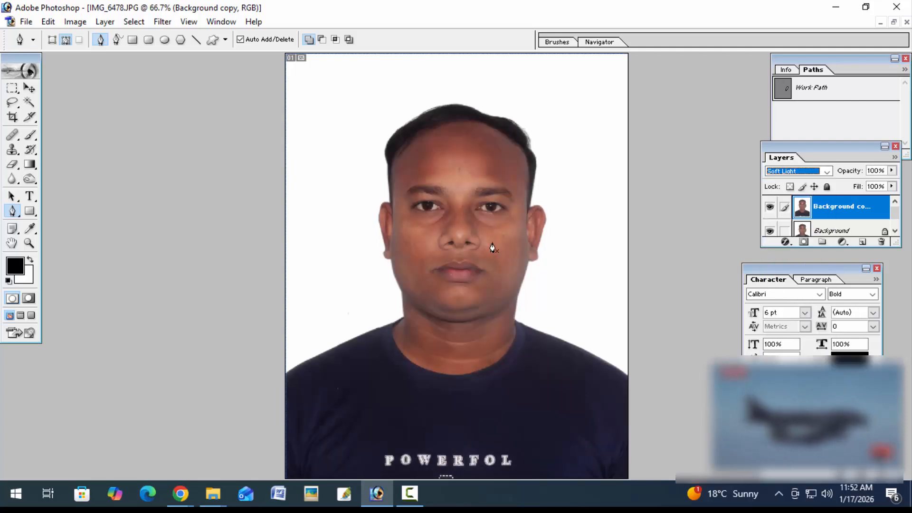
Retouch the blemishes on both cheeks of the Background layer with the Healing Brush at size 20.
{"action": "key", "text": "ctrl+plus"}
{"action": "key", "text": "ctrl+plus"}
{"action": "key", "text": "ctrl+plus"}
{"action": "left_click", "coordinate": [850, 231]}
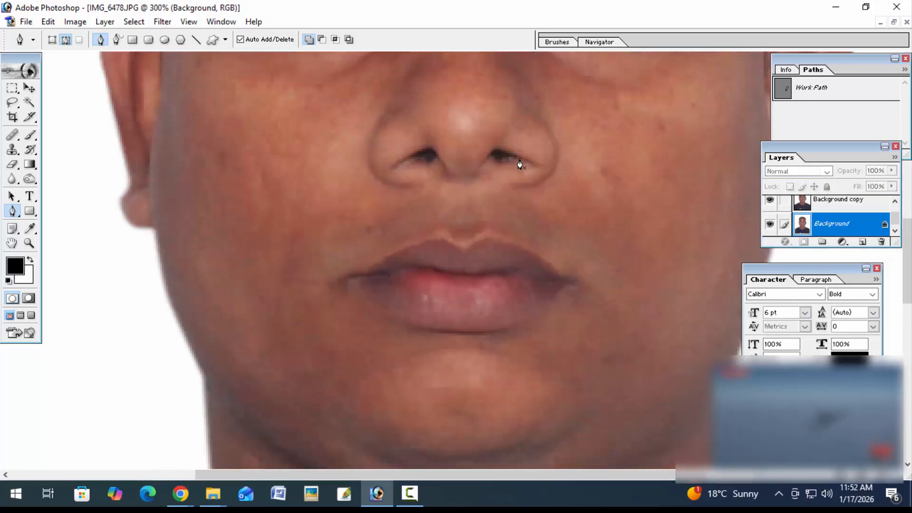
{"action": "scroll", "coordinate": [491, 206], "scroll_direction": "up", "scroll_amount": 3}
{"action": "scroll", "coordinate": [474, 241], "scroll_direction": "right", "scroll_amount": 5}
{"action": "key", "text": "j"}
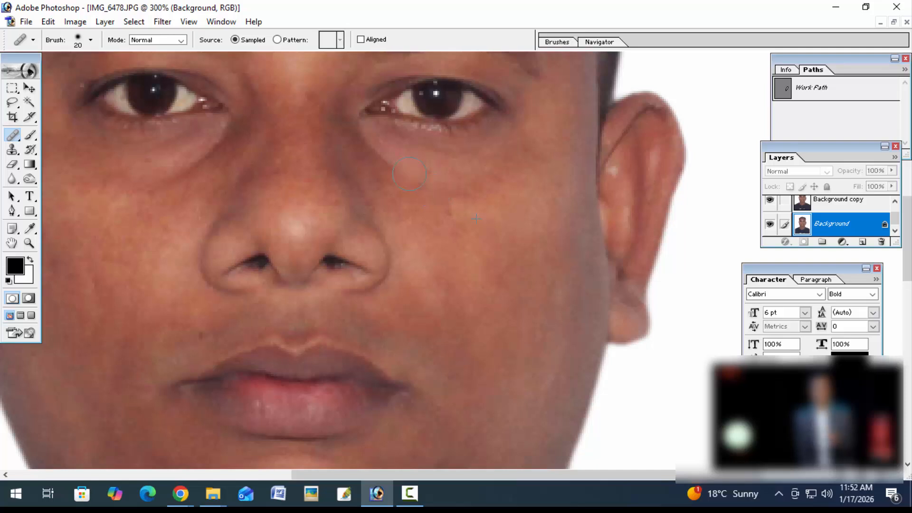
{"action": "scroll", "coordinate": [260, 151], "scroll_direction": "left", "scroll_amount": 5}
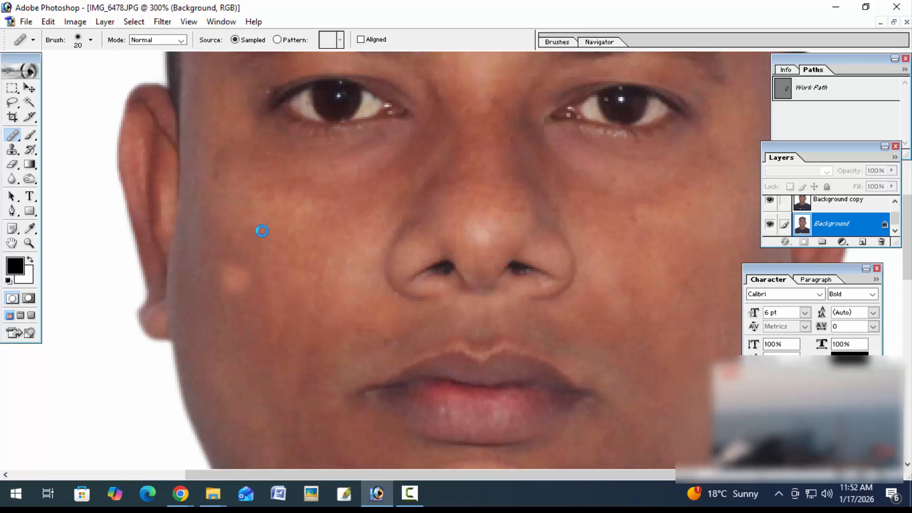
Smooth out the crease lines across the neck on the Background layer with the Healing Brush.
{"action": "scroll", "coordinate": [352, 297], "scroll_direction": "down", "scroll_amount": 10}
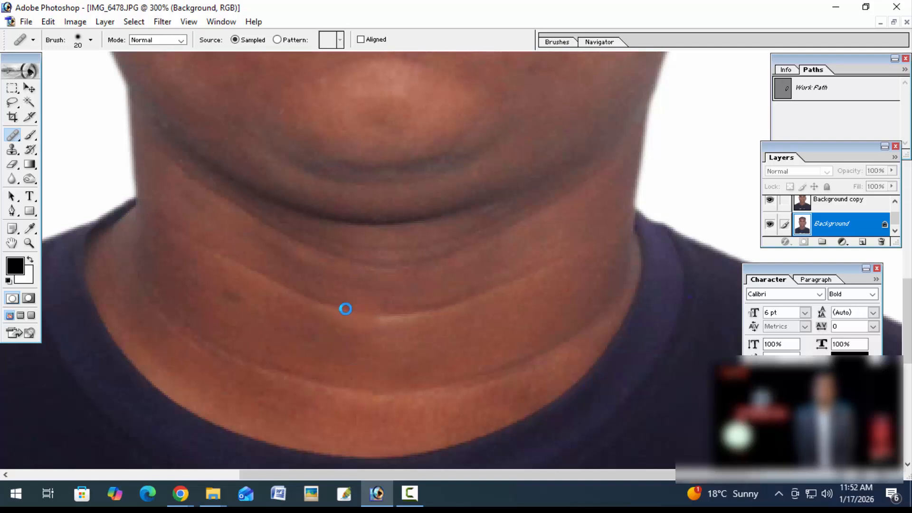
{"action": "left_click_drag", "start_coordinate": [345, 309], "coordinate": [216, 267]}
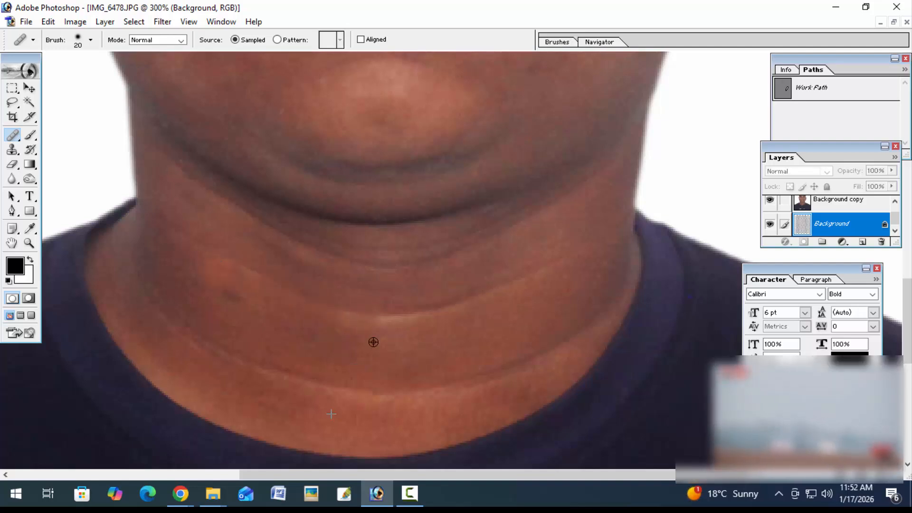
{"action": "left_click_drag", "start_coordinate": [383, 319], "coordinate": [477, 304]}
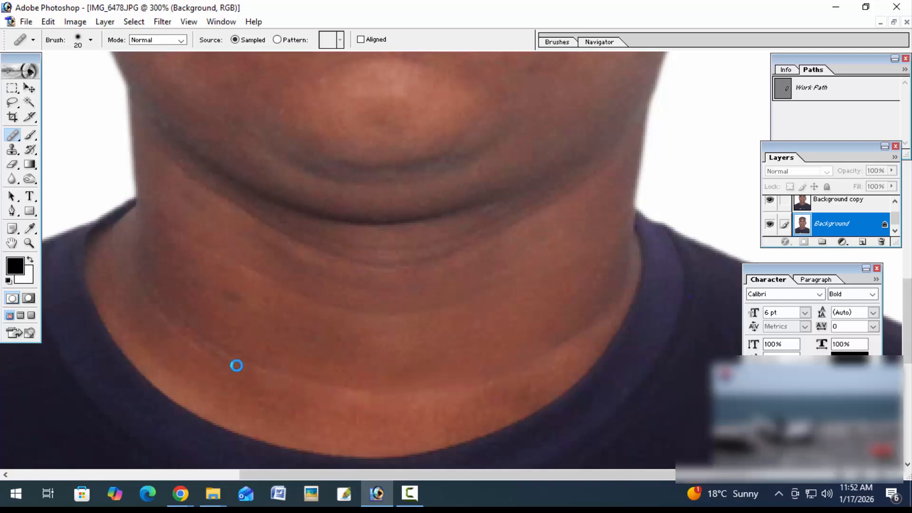
{"action": "key", "text": "z"}
{"action": "left_click", "coordinate": [442, 334], "text": "alt"}
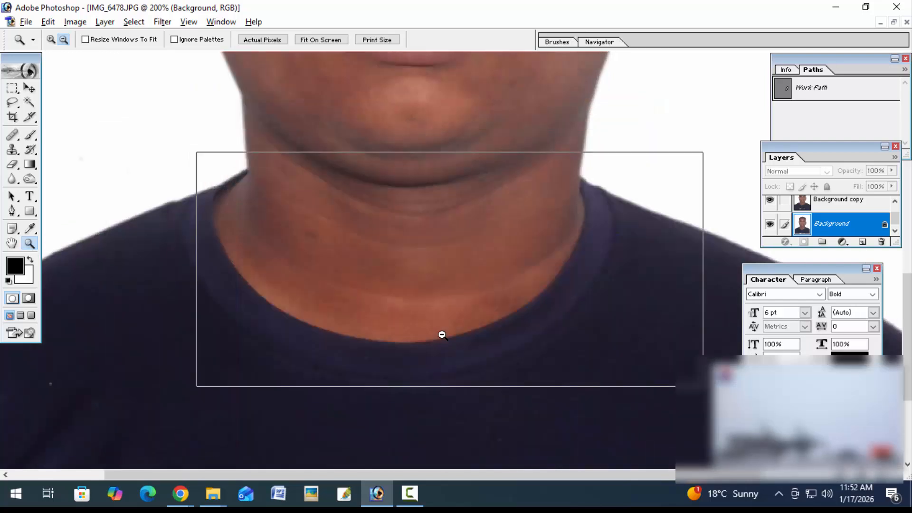
{"action": "left_click", "coordinate": [442, 334], "text": "alt"}
{"action": "left_click", "coordinate": [442, 334], "text": "alt"}
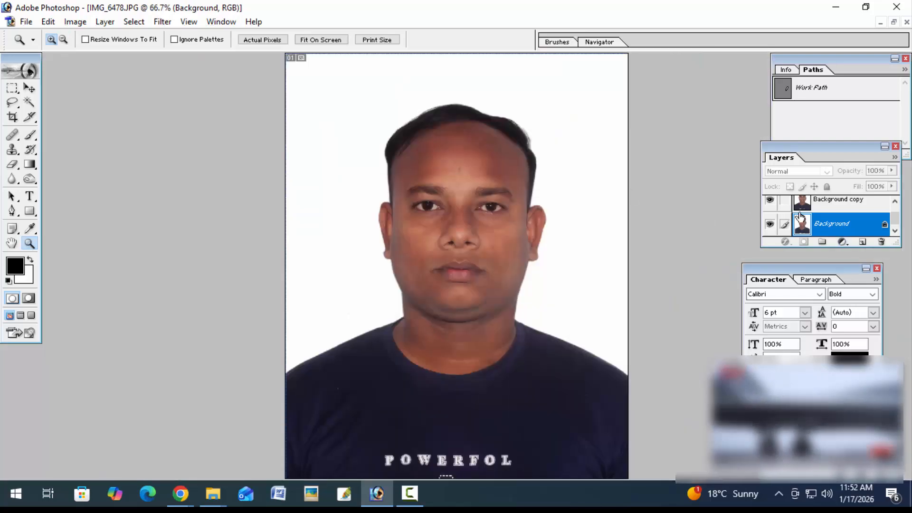
Brighten the Background copy layer with Curves by moving the RGB midpoint to input 118, output 146.
{"action": "left_click", "coordinate": [829, 202]}
{"action": "key", "text": "ctrl+m"}
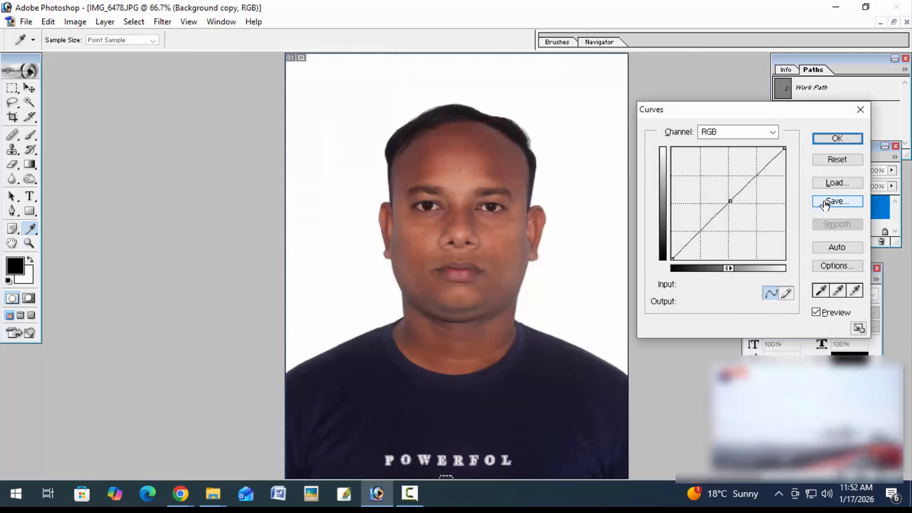
{"action": "left_click_drag", "start_coordinate": [730, 201], "coordinate": [724, 195]}
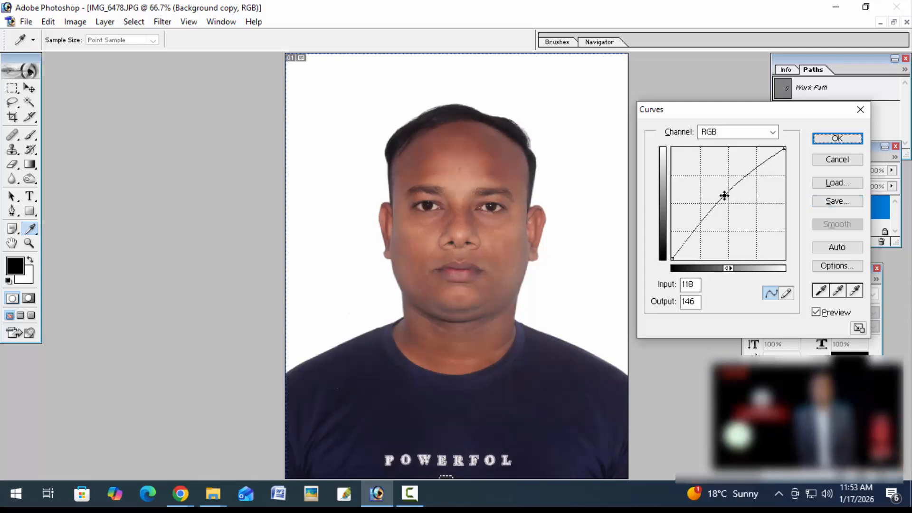
{"action": "key", "text": "Return"}
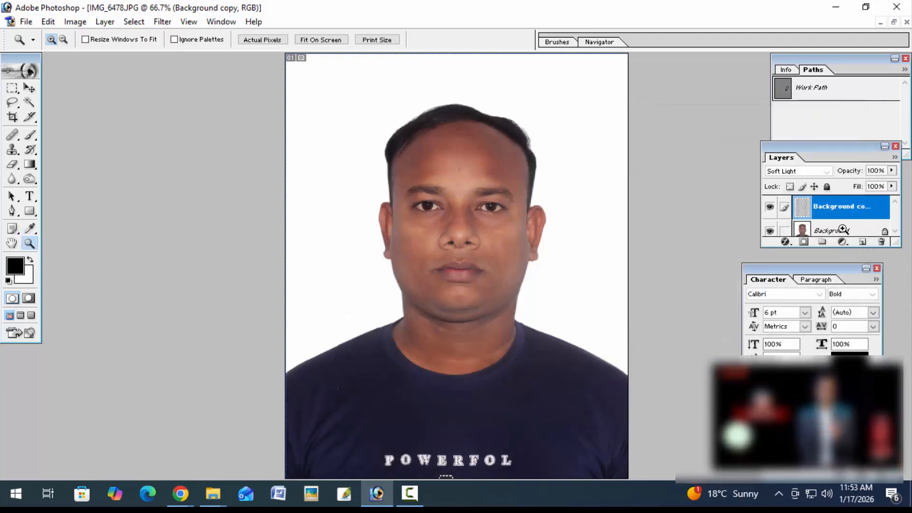
Lighten the skin on the Background layer with Selective Color by lowering the Black amount in the Reds.
{"action": "left_click", "coordinate": [842, 229]}
{"action": "left_click", "coordinate": [84, 23]}
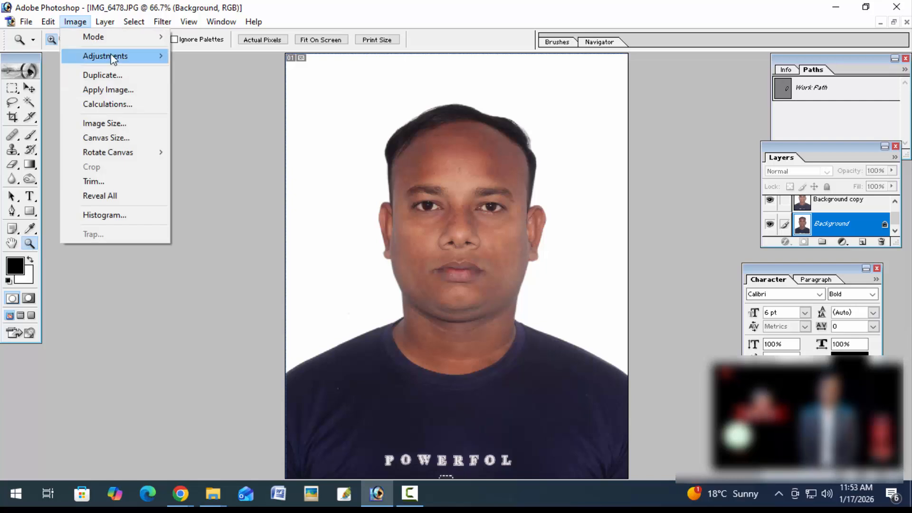
{"action": "mouse_move", "coordinate": [114, 55]}
{"action": "left_click", "coordinate": [304, 204]}
{"action": "left_click_drag", "start_coordinate": [631, 177], "coordinate": [602, 183]}
{"action": "key", "text": "Return"}
{"action": "key", "text": "z"}
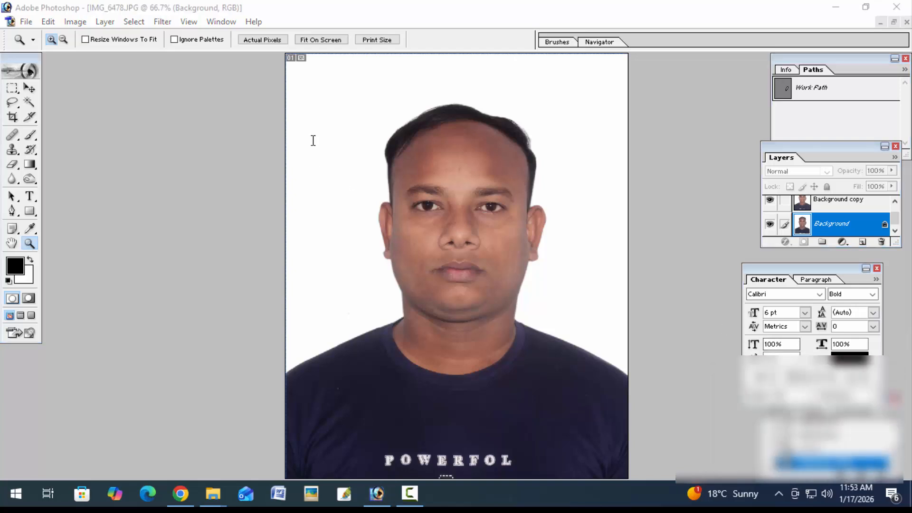
Apply Selective Color to the Background layer with Black at -21% for Reds and +22% for Blacks.
{"action": "left_click", "coordinate": [75, 22]}
{"action": "mouse_move", "coordinate": [110, 55]}
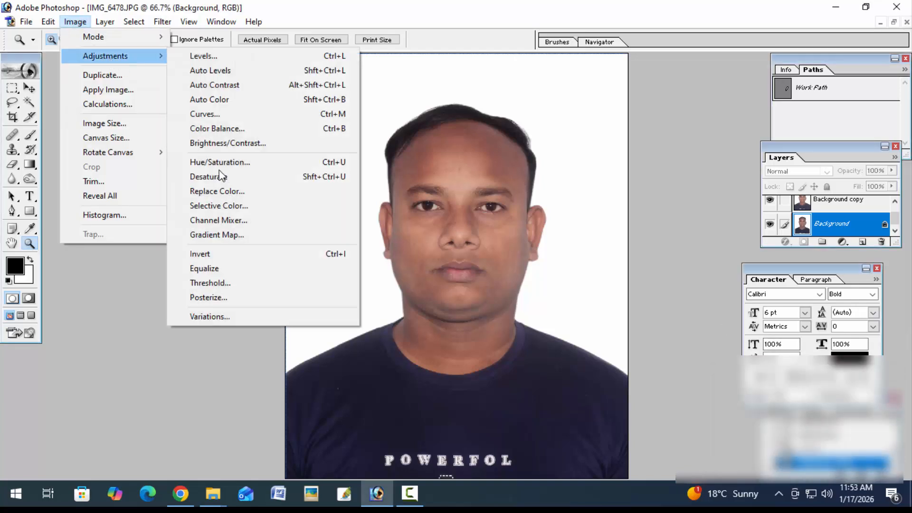
{"action": "left_click", "coordinate": [234, 205]}
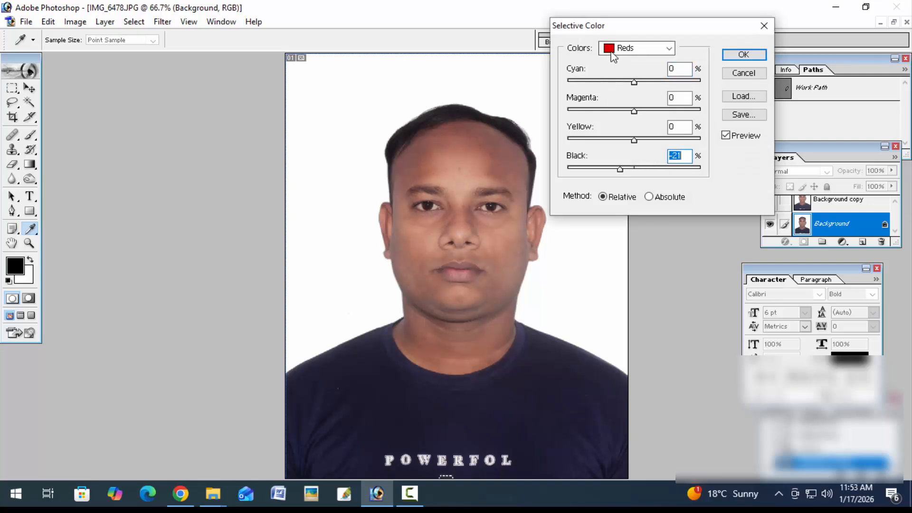
{"action": "left_click", "coordinate": [612, 53]}
{"action": "left_click", "coordinate": [628, 153]}
{"action": "left_click", "coordinate": [645, 169]}
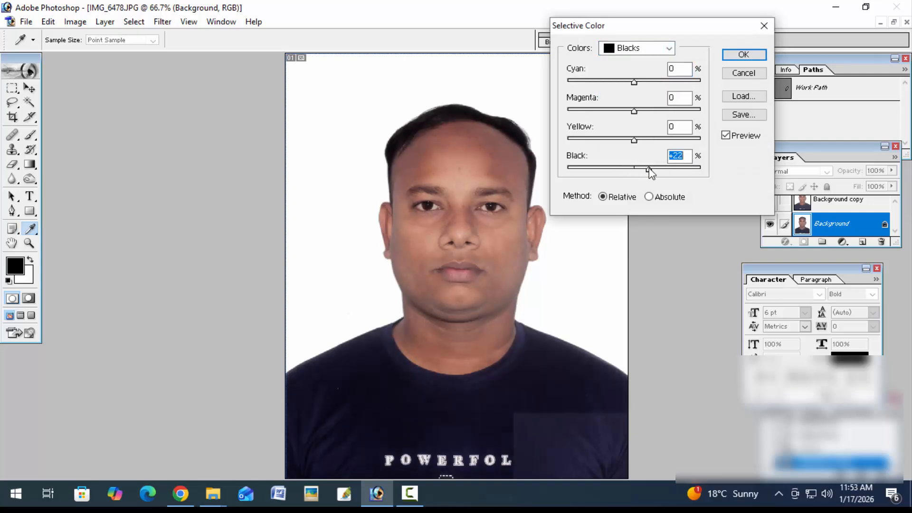
{"action": "key", "text": "Return"}
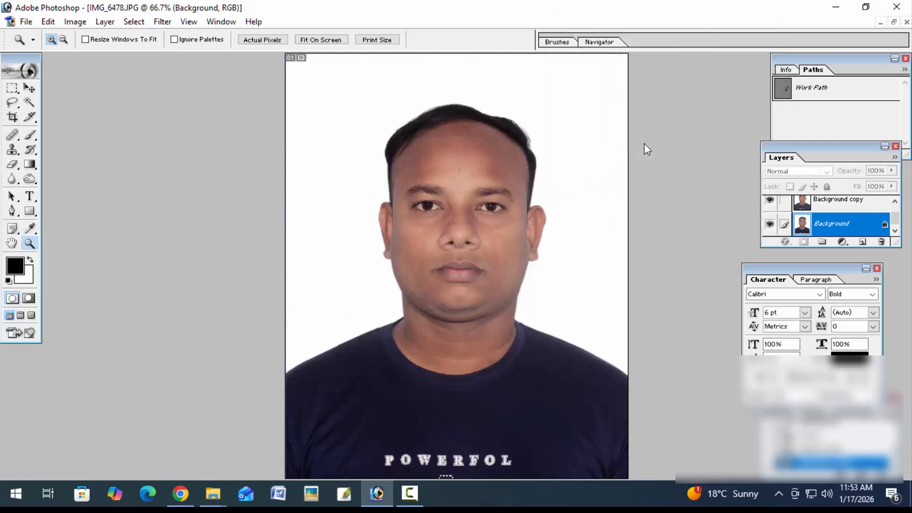
Apply the Noise Ninja noise reduction filter to the Background copy layer using its automatic profile.
{"action": "key", "text": "ctrl+plus"}
{"action": "key", "text": "ctrl+plus"}
{"action": "key", "text": "ctrl+0"}
{"action": "left_click", "coordinate": [784, 206]}
{"action": "key", "text": "alt+shift+f"}
{"action": "left_click", "coordinate": [155, 21]}
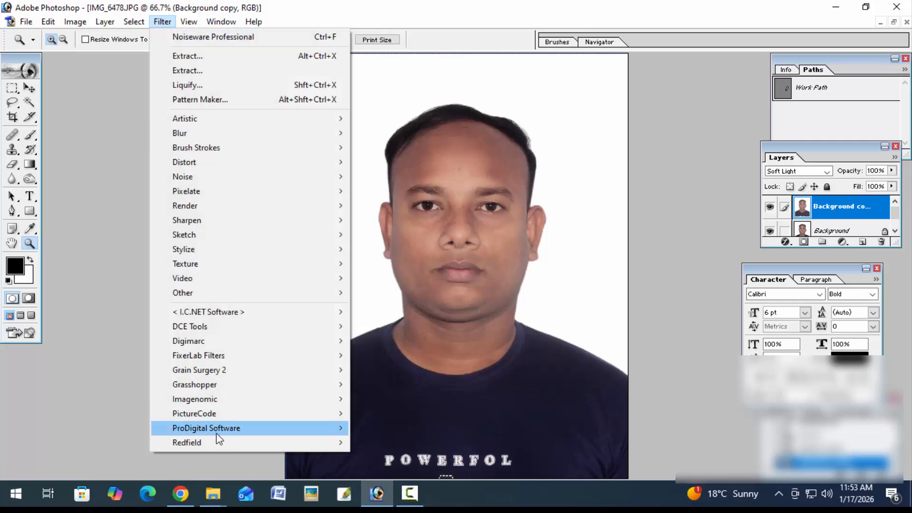
{"action": "mouse_move", "coordinate": [264, 417]}
{"action": "left_click", "coordinate": [370, 411]}
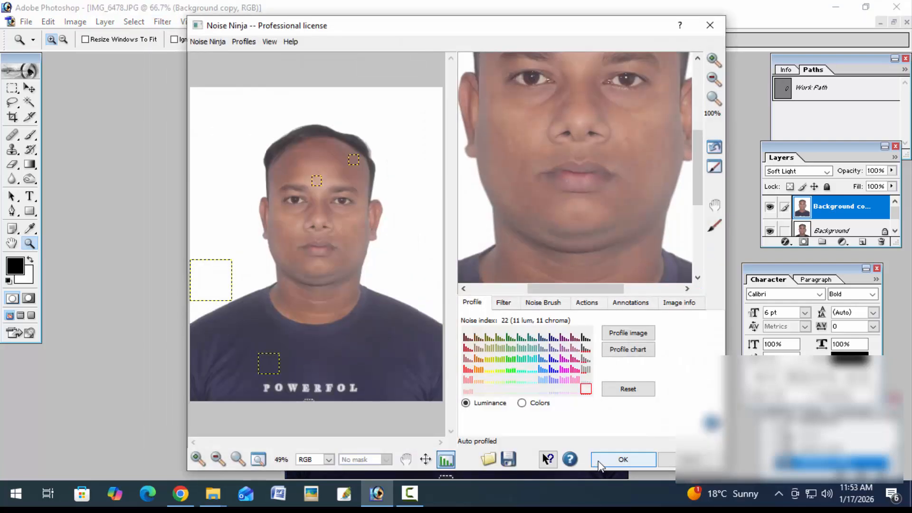
{"action": "left_click", "coordinate": [623, 459]}
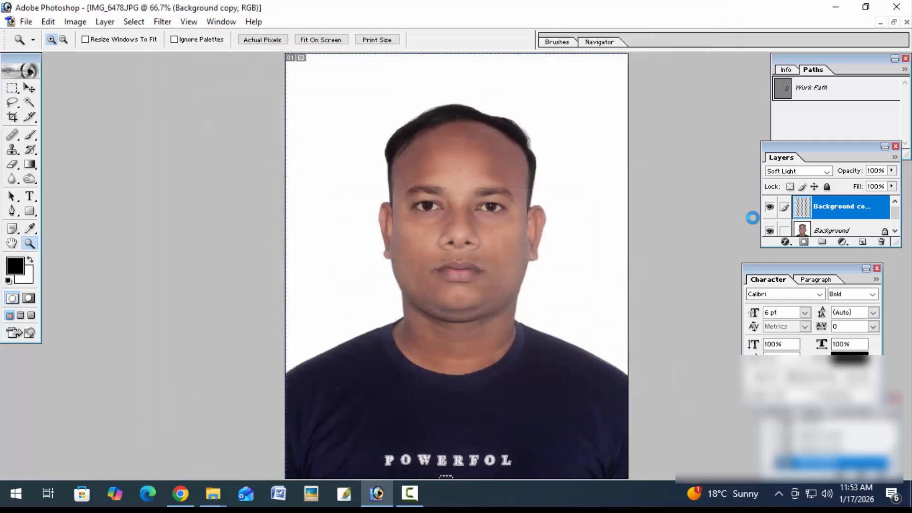
Lighten the reds of the Background layer again with Selective Color, setting Black to -38%.
{"action": "left_click", "coordinate": [846, 231]}
{"action": "left_click", "coordinate": [75, 21]}
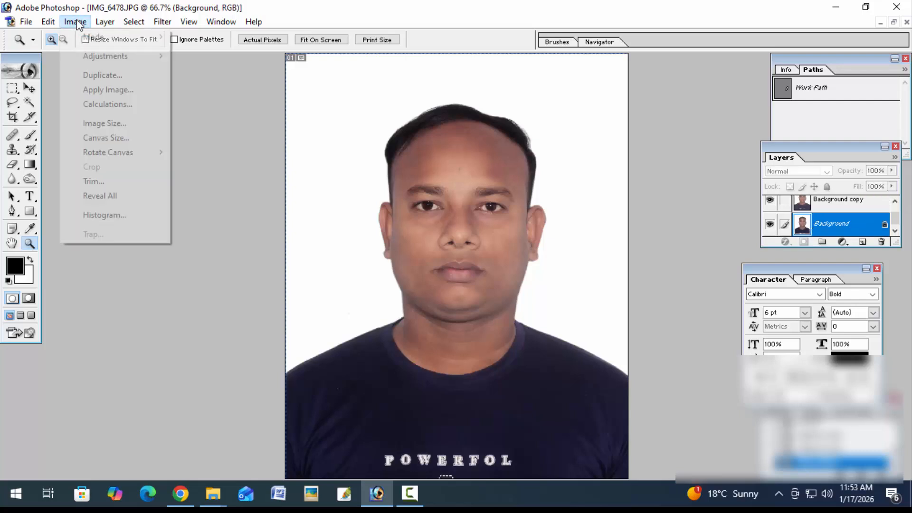
{"action": "mouse_move", "coordinate": [90, 53]}
{"action": "left_click", "coordinate": [214, 205]}
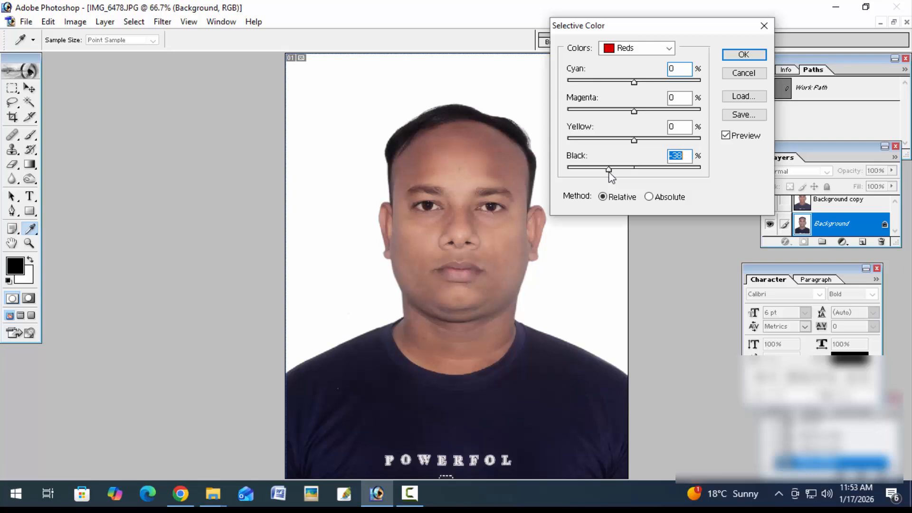
{"action": "key", "text": "Return"}
{"action": "key", "text": "z"}
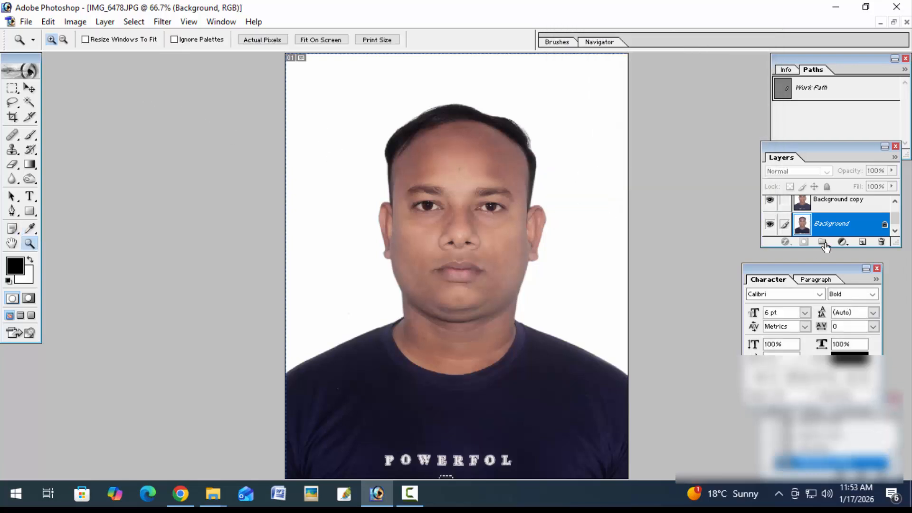
Apply Auto Contrast twice to the Background copy layer.
{"action": "left_click", "coordinate": [777, 205]}
{"action": "left_click", "coordinate": [75, 21]}
{"action": "mouse_move", "coordinate": [95, 53]}
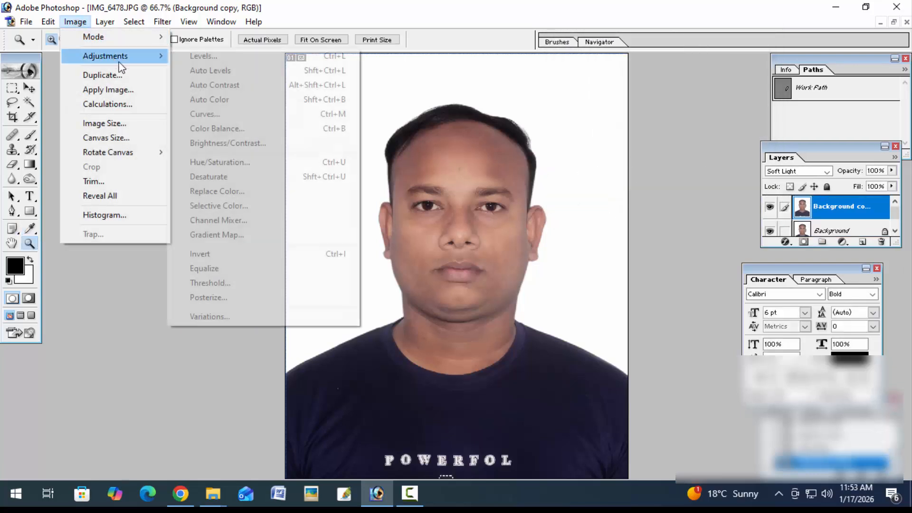
{"action": "left_click", "coordinate": [223, 86]}
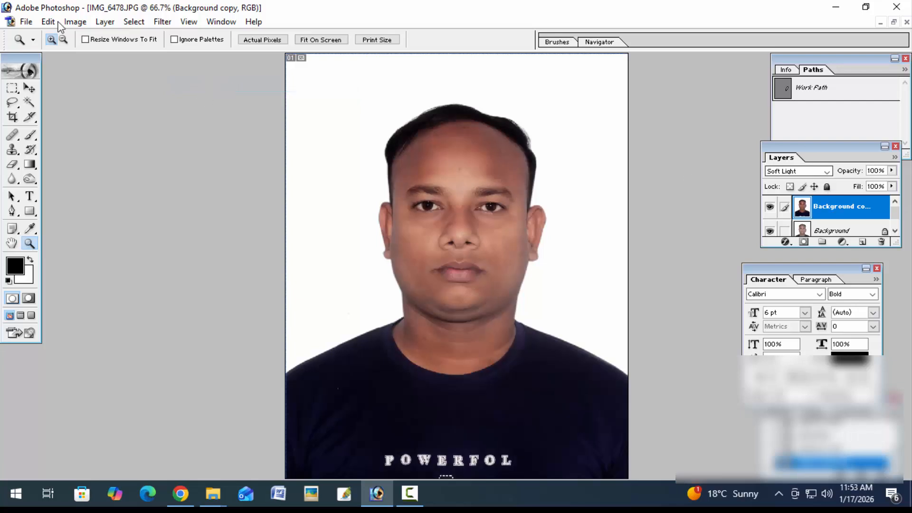
{"action": "left_click", "coordinate": [71, 22]}
{"action": "mouse_move", "coordinate": [118, 57]}
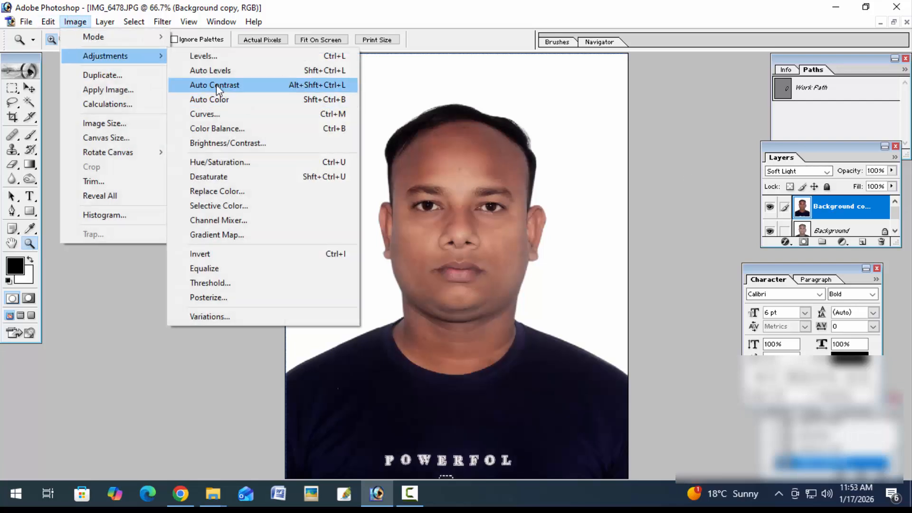
{"action": "left_click", "coordinate": [217, 86]}
{"action": "key", "text": "ctrl+plus"}
{"action": "key", "text": "ctrl+plus"}
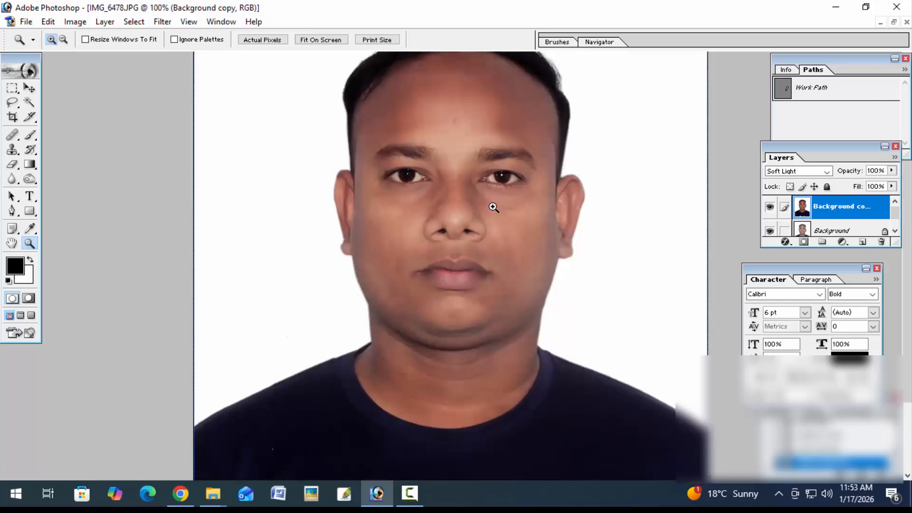
{"action": "key", "text": "ctrl+0"}
Start a Selective Color adjustment on the Background layer and set Black to -12% for the Reds.
{"action": "left_click", "coordinate": [804, 233]}
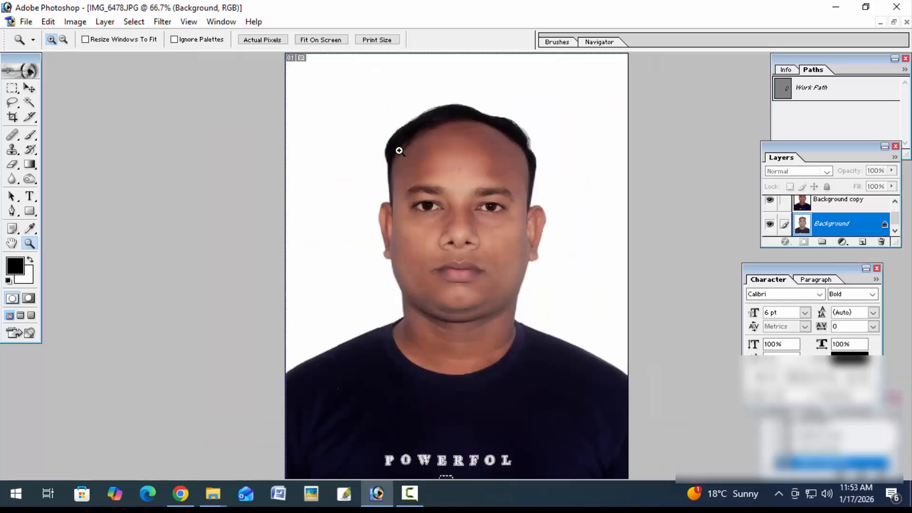
{"action": "left_click", "coordinate": [73, 24]}
{"action": "mouse_move", "coordinate": [152, 56]}
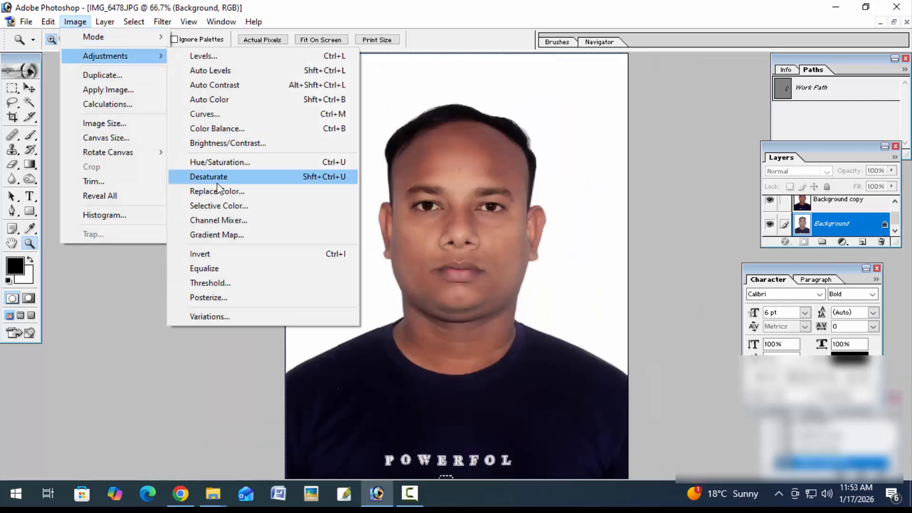
{"action": "left_click", "coordinate": [223, 205]}
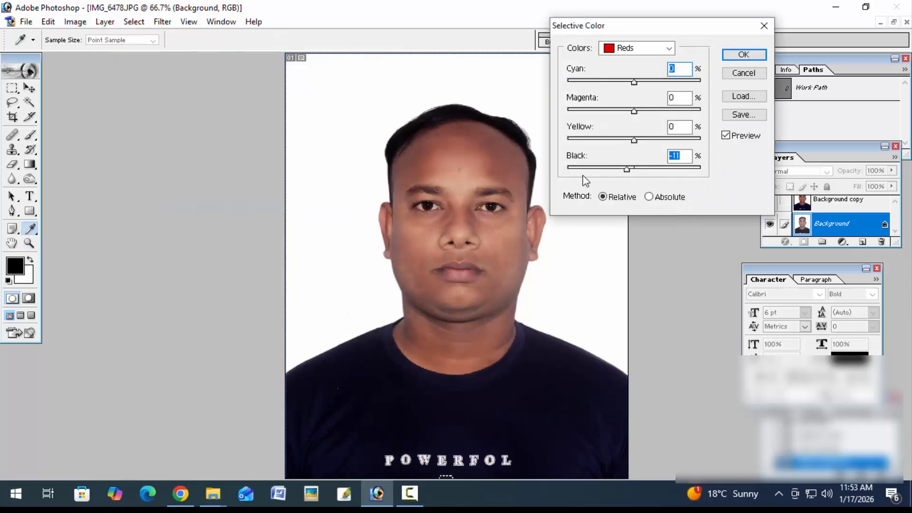
{"action": "left_click_drag", "start_coordinate": [583, 175], "coordinate": [626, 177]}
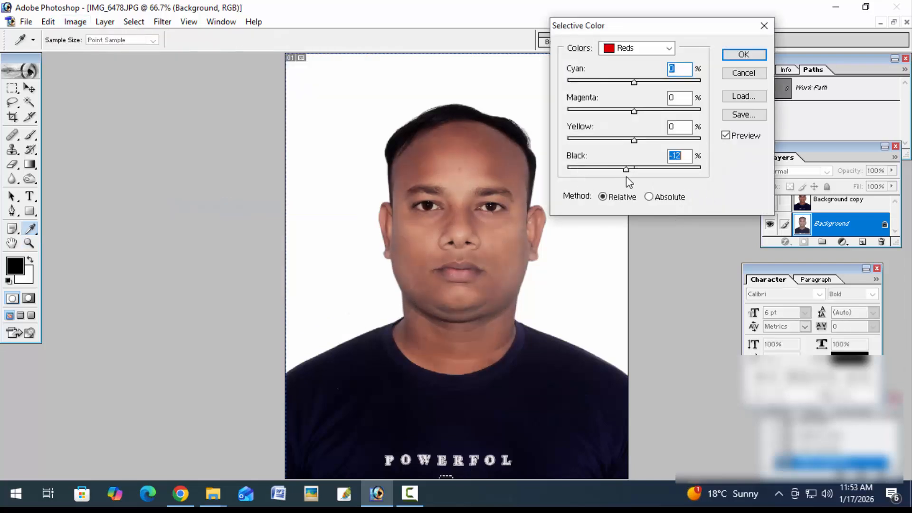
In Selective Color, adjust the Yellow amount of the Yellows and set Black to +48% for the Whites.
{"action": "left_click", "coordinate": [641, 51]}
{"action": "left_click", "coordinate": [642, 75]}
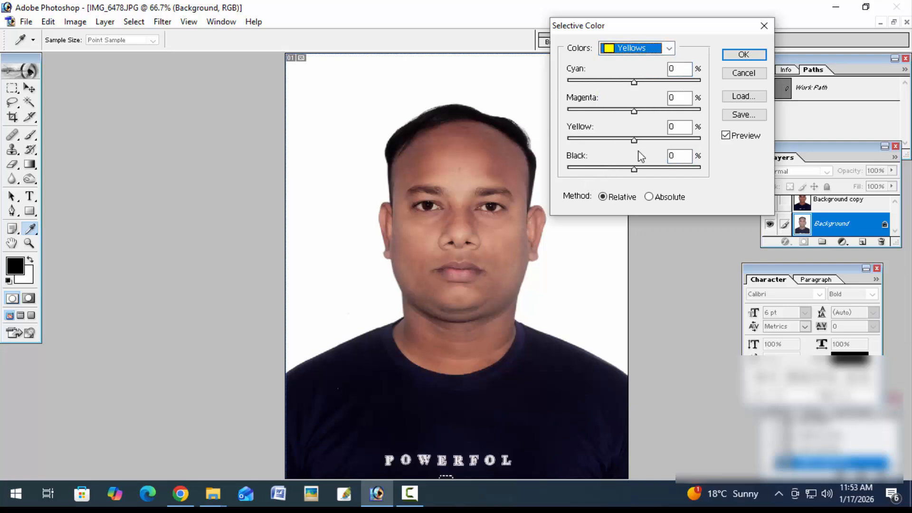
{"action": "left_click_drag", "start_coordinate": [628, 142], "coordinate": [614, 142]}
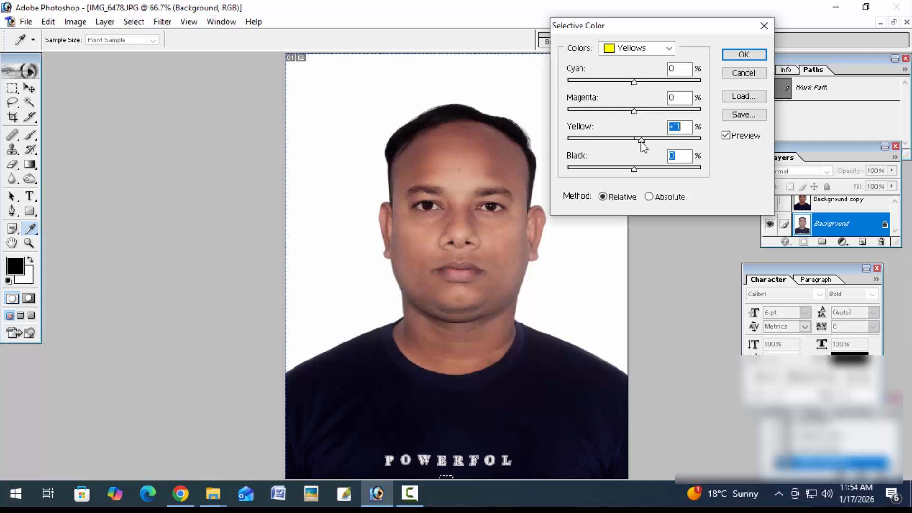
{"action": "left_click", "coordinate": [632, 57]}
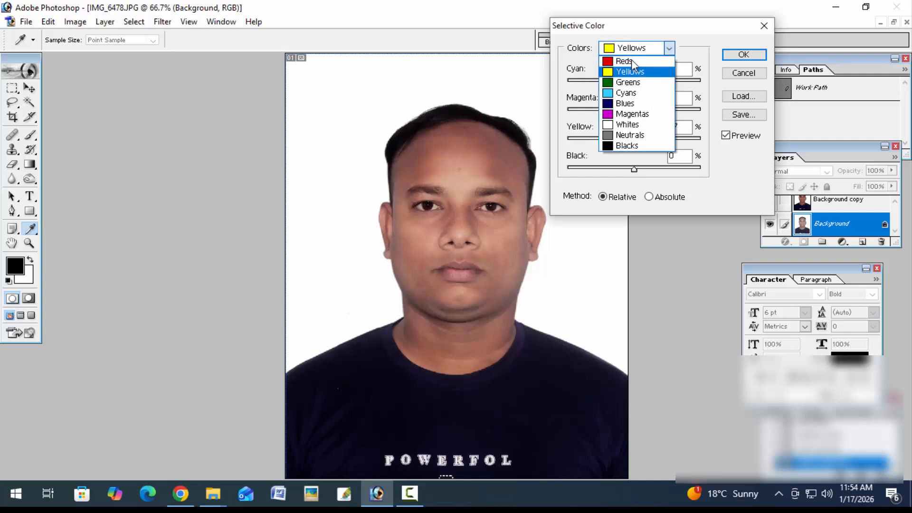
{"action": "left_click", "coordinate": [636, 121]}
{"action": "left_click_drag", "start_coordinate": [635, 170], "coordinate": [667, 170]}
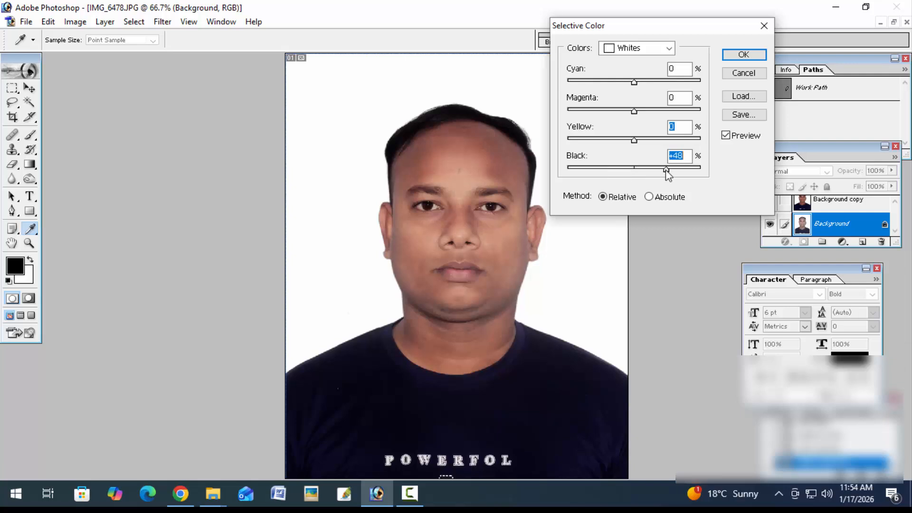
Set Yellow to -14% for the Yellows, fine-tune the Cyan amount, and apply the Selective Color adjustment.
{"action": "left_click", "coordinate": [638, 48]}
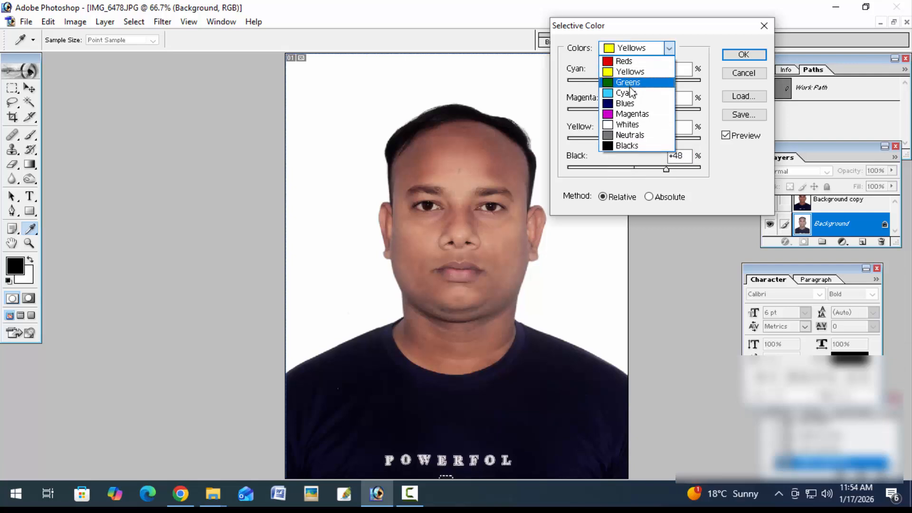
{"action": "left_click", "coordinate": [635, 67]}
{"action": "mouse_move", "coordinate": [633, 142]}
{"action": "left_mouse_down"}
{"action": "mouse_move", "coordinate": [589, 141]}
{"action": "mouse_move", "coordinate": [624, 146]}
{"action": "left_mouse_up"}
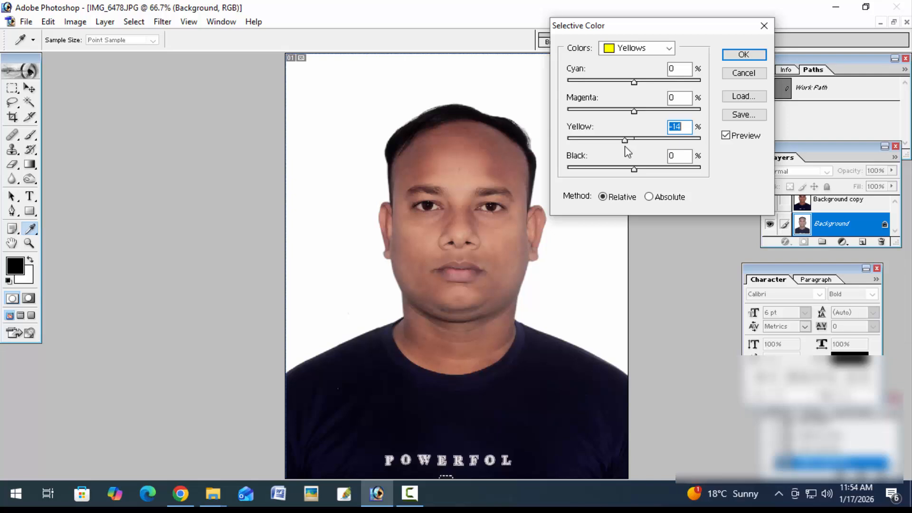
{"action": "left_click", "coordinate": [637, 51]}
{"action": "left_click", "coordinate": [643, 71]}
{"action": "mouse_move", "coordinate": [636, 84]}
{"action": "left_mouse_down"}
{"action": "mouse_move", "coordinate": [692, 86]}
{"action": "mouse_move", "coordinate": [631, 92]}
{"action": "left_mouse_up"}
{"action": "key", "text": "Return"}
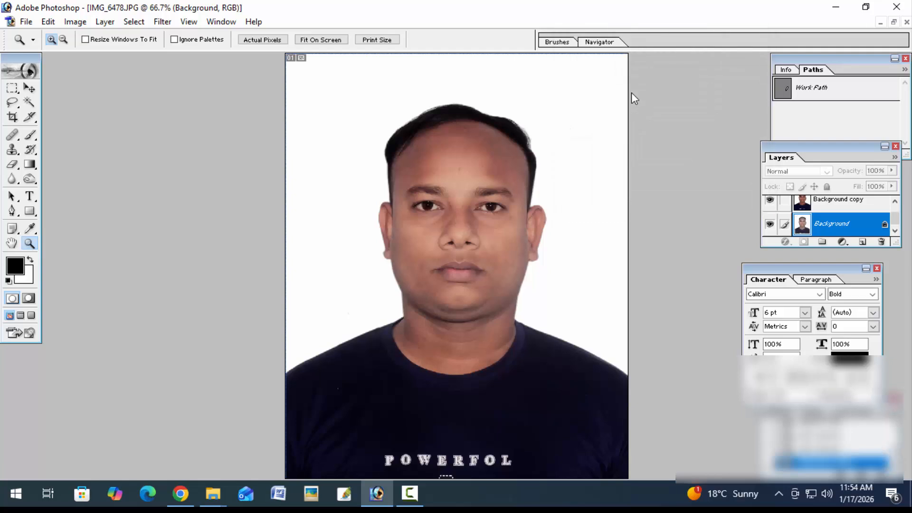
Apply the Imagenomic Noiseware Professional filter to the Background layer with its default settings.
{"action": "key", "text": "ctrl+plus"}
{"action": "key", "text": "ctrl+minus"}
{"action": "left_click", "coordinate": [163, 22]}
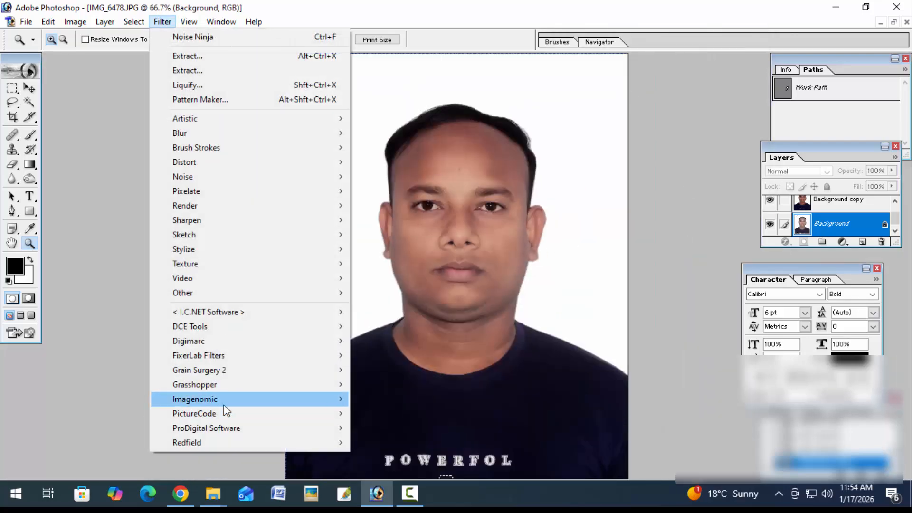
{"action": "mouse_move", "coordinate": [225, 409]}
{"action": "left_click", "coordinate": [384, 403]}
{"action": "key", "text": "Return"}
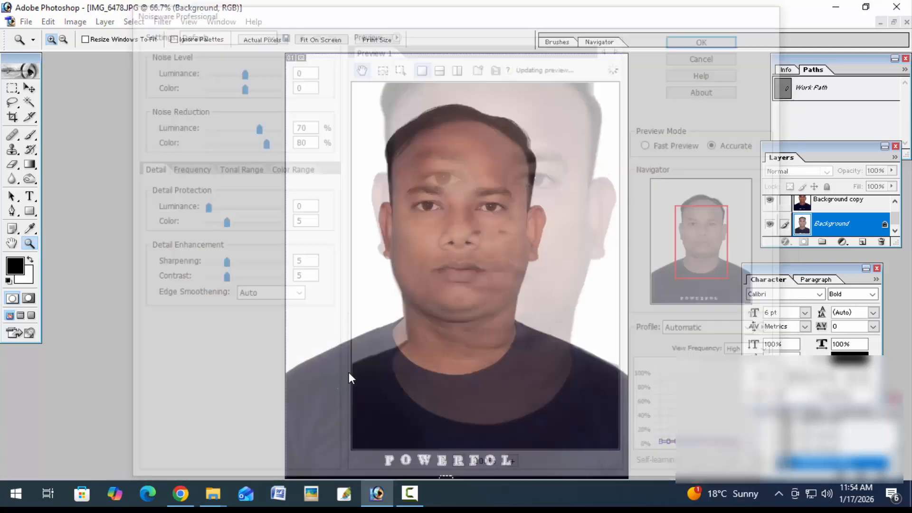
Apply the Noise Ninja noise reduction filter to the Background layer using its automatic profile.
{"action": "left_click", "coordinate": [165, 22]}
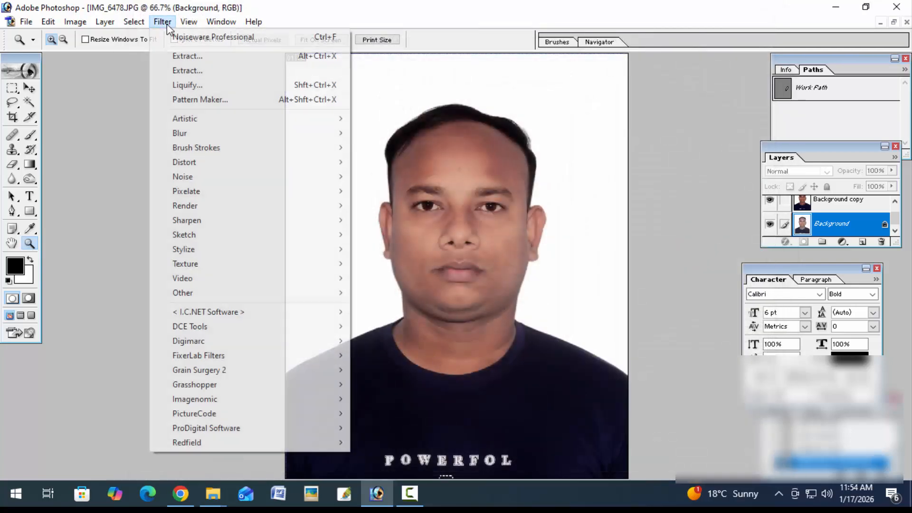
{"action": "mouse_move", "coordinate": [241, 413]}
{"action": "left_click", "coordinate": [369, 414]}
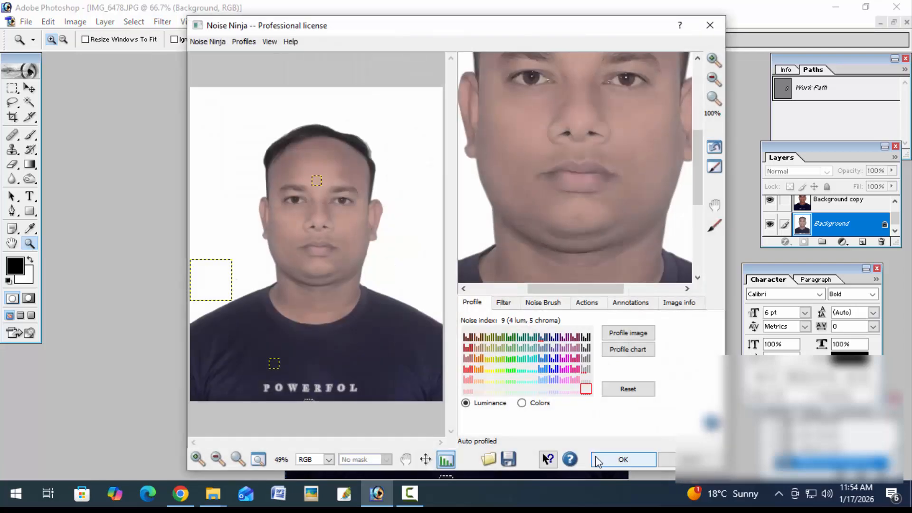
{"action": "left_click", "coordinate": [597, 460]}
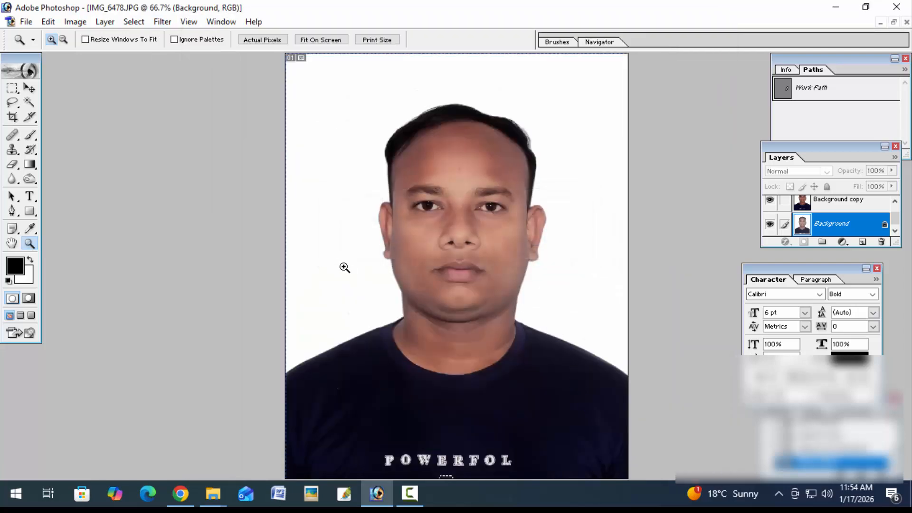
Apply Selective Color to the Background layer with Black at -38% for Reds and Yellow at -26% for Yellows.
{"action": "left_click", "coordinate": [75, 21]}
{"action": "mouse_move", "coordinate": [90, 55]}
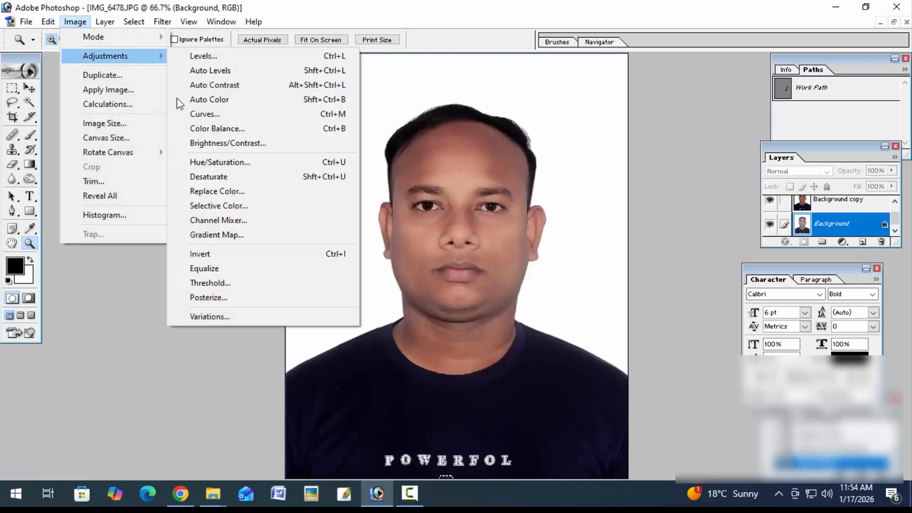
{"action": "left_click", "coordinate": [234, 205]}
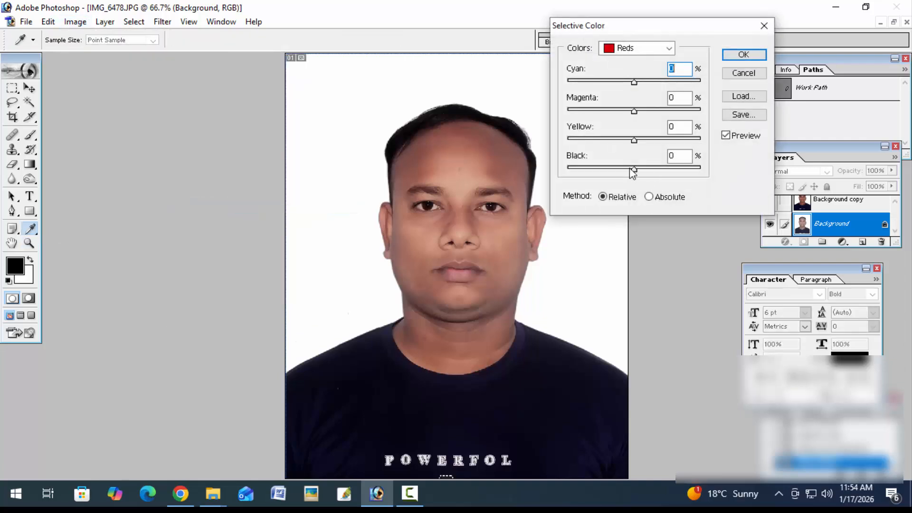
{"action": "left_click_drag", "start_coordinate": [631, 168], "coordinate": [617, 170]}
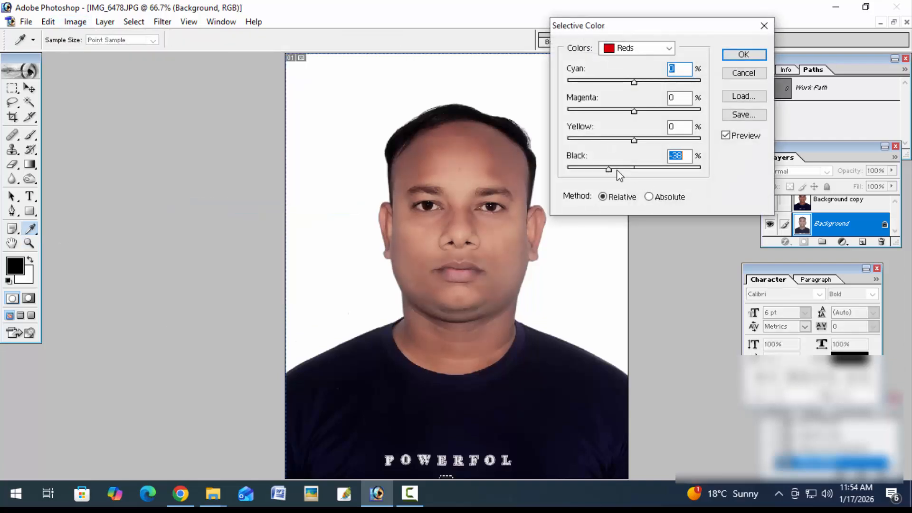
{"action": "left_click", "coordinate": [636, 48]}
{"action": "left_click", "coordinate": [628, 71]}
{"action": "left_click_drag", "start_coordinate": [633, 140], "coordinate": [618, 142]}
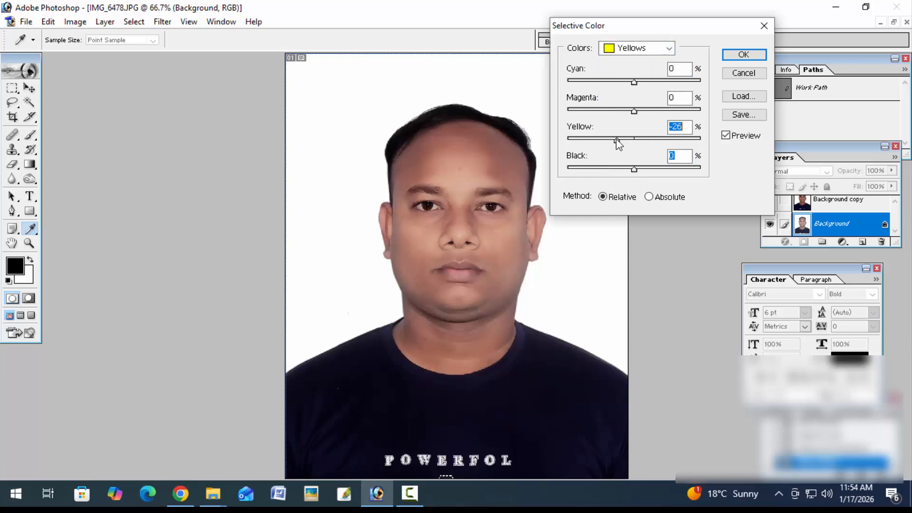
{"action": "key", "text": "Return"}
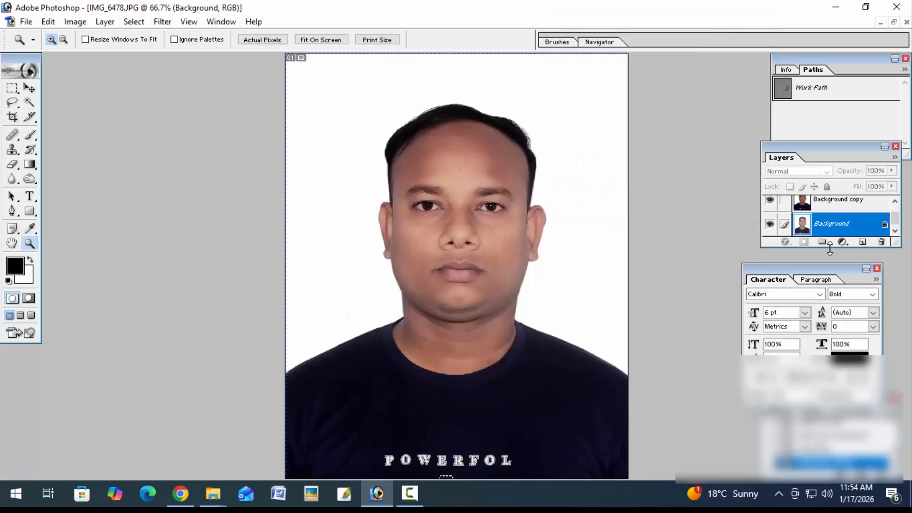
Brighten the Background copy layer by reapplying the last Curves setting with its raised midpoint.
{"action": "left_click", "coordinate": [844, 201]}
{"action": "key", "text": "ctrl+alt+m"}
{"action": "key", "text": "Return"}
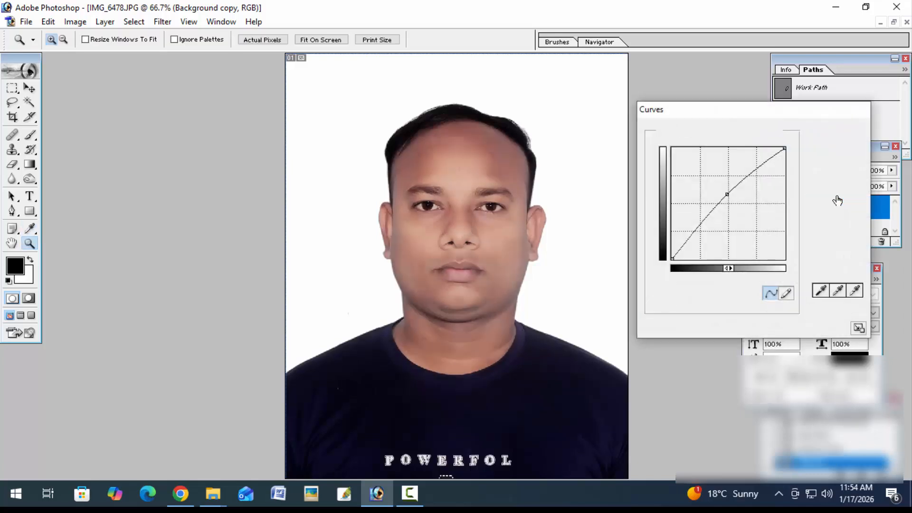
Apply Selective Color to the Background layer with Black at +13% for the Whites.
{"action": "left_click", "coordinate": [835, 231]}
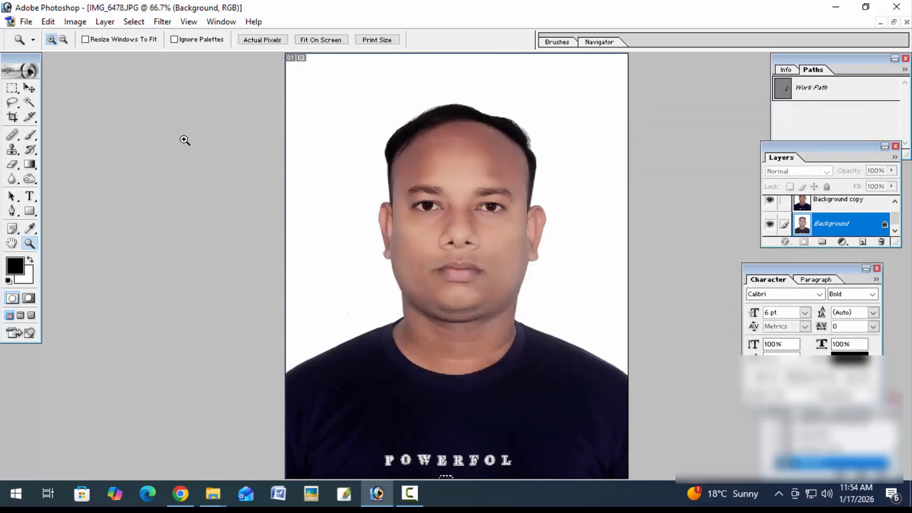
{"action": "left_click", "coordinate": [76, 22]}
{"action": "mouse_move", "coordinate": [109, 55]}
{"action": "left_click", "coordinate": [206, 209]}
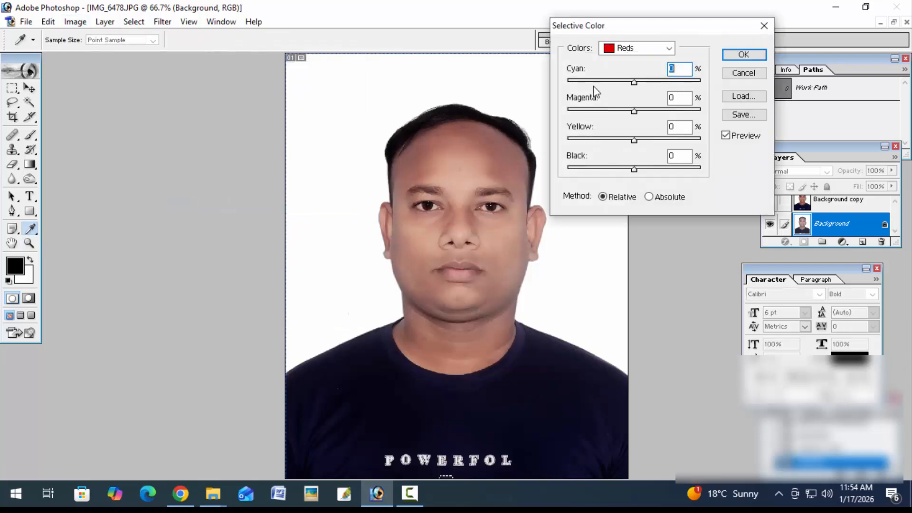
{"action": "left_click", "coordinate": [636, 48]}
{"action": "left_click", "coordinate": [619, 121]}
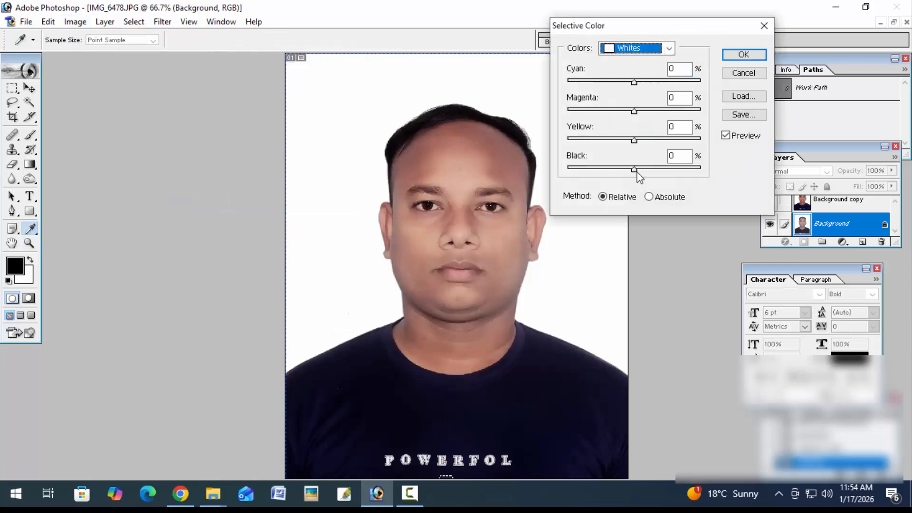
{"action": "left_click_drag", "start_coordinate": [638, 172], "coordinate": [672, 170]}
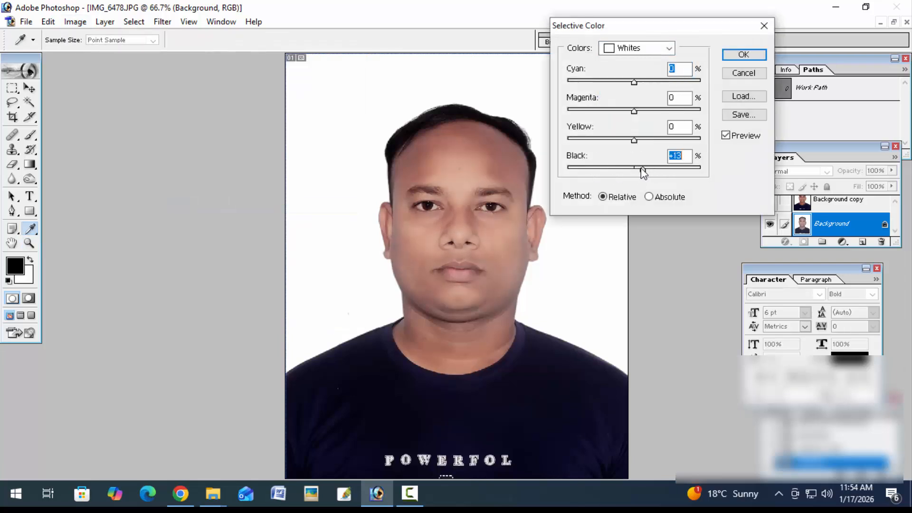
{"action": "key", "text": "Return"}
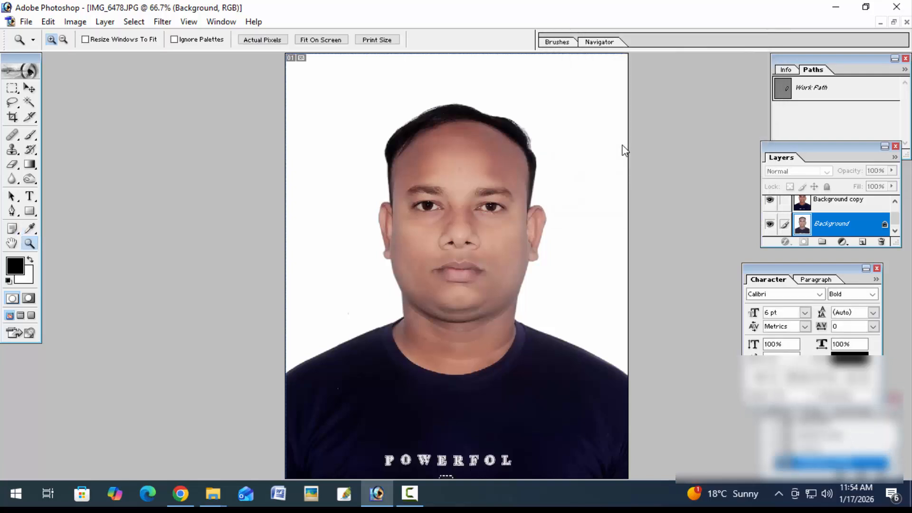
Remove the small forehead blemishes on the Background layer with the Healing Brush, sampling clean forehead skin.
{"action": "key", "text": "ctrl+plus"}
{"action": "key", "text": "ctrl+plus"}
{"action": "left_click_drag", "start_coordinate": [589, 145], "coordinate": [529, 320]}
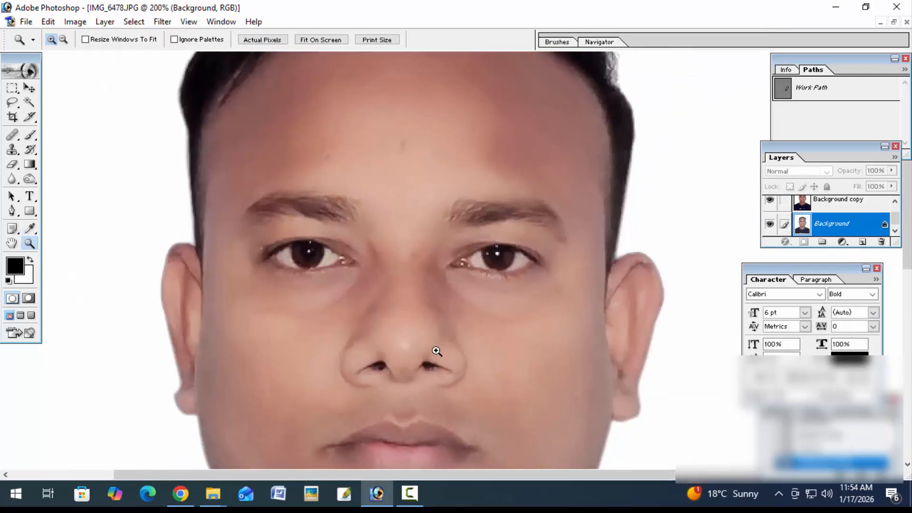
{"action": "key", "text": "j"}
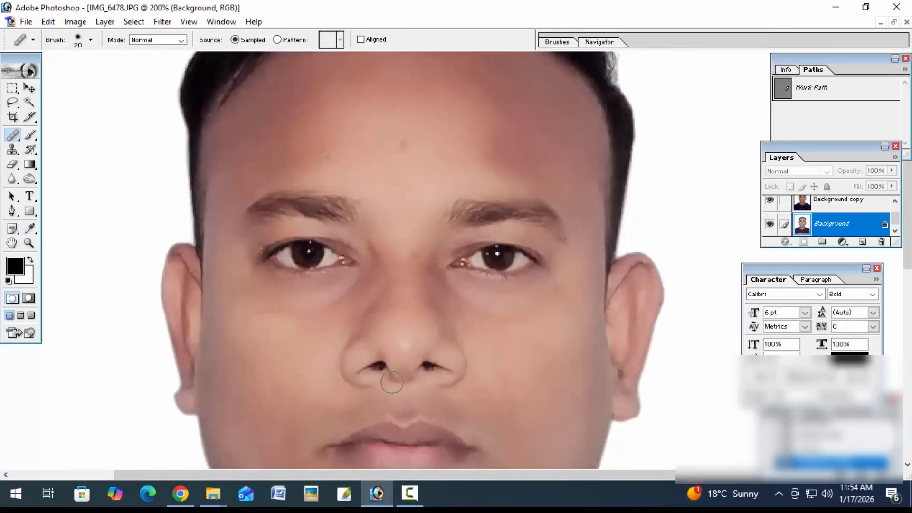
{"action": "left_click", "coordinate": [477, 140], "text": "alt"}
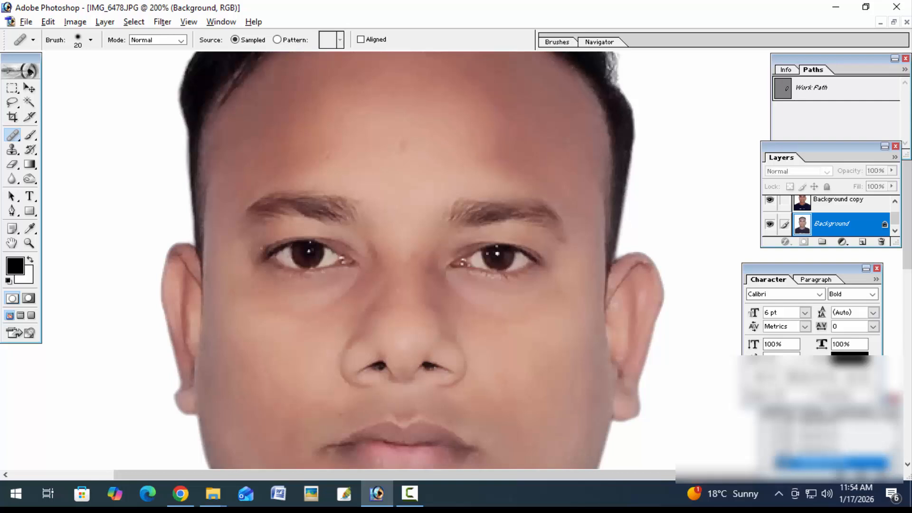
{"action": "left_click", "coordinate": [385, 200]}
{"action": "left_click", "coordinate": [376, 167]}
{"action": "key", "text": "z"}
{"action": "key", "text": "ctrl+0"}
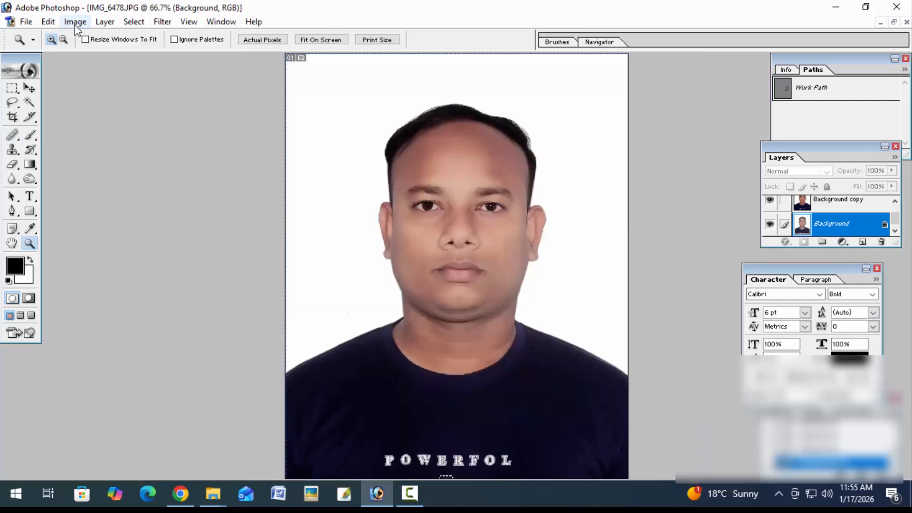
Apply Selective Color to the Background layer with Black at +7% for the Blacks.
{"action": "left_click", "coordinate": [75, 22]}
{"action": "mouse_move", "coordinate": [101, 55]}
{"action": "left_click", "coordinate": [218, 208]}
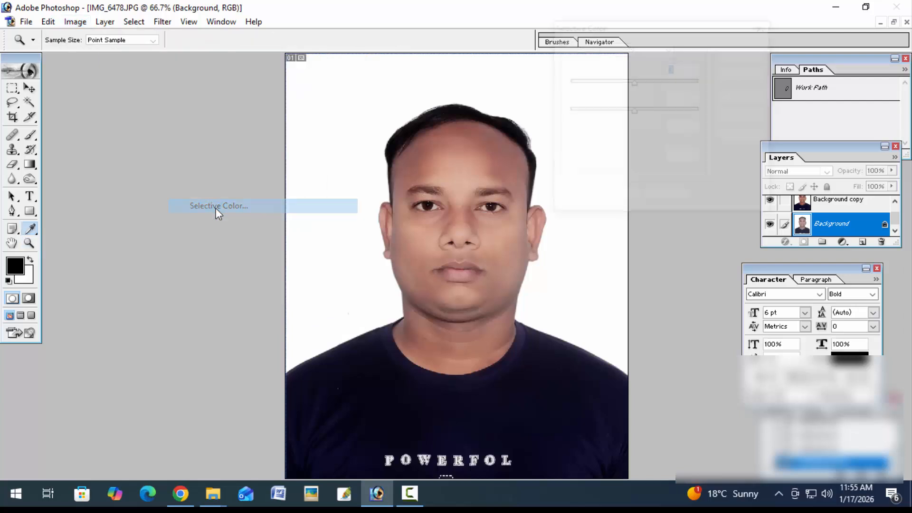
{"action": "left_click", "coordinate": [636, 48]}
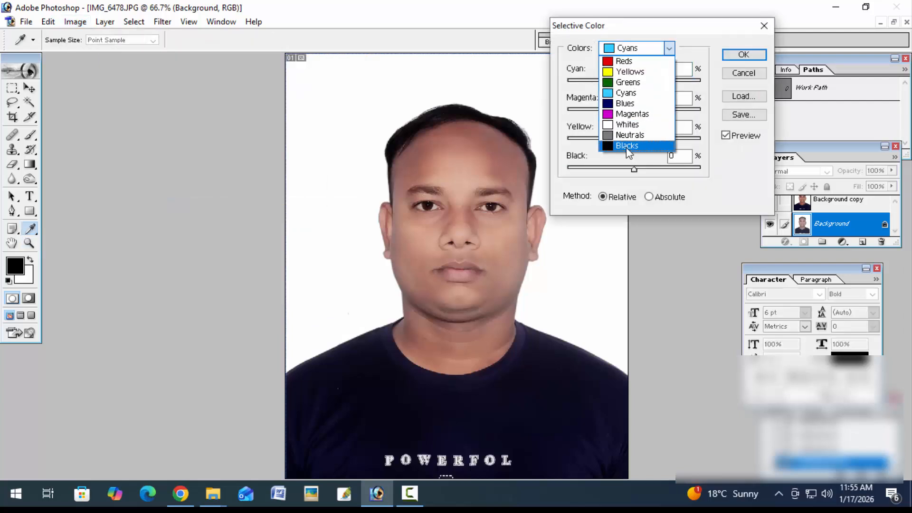
{"action": "left_click", "coordinate": [626, 146]}
{"action": "left_click_drag", "start_coordinate": [636, 172], "coordinate": [638, 172]}
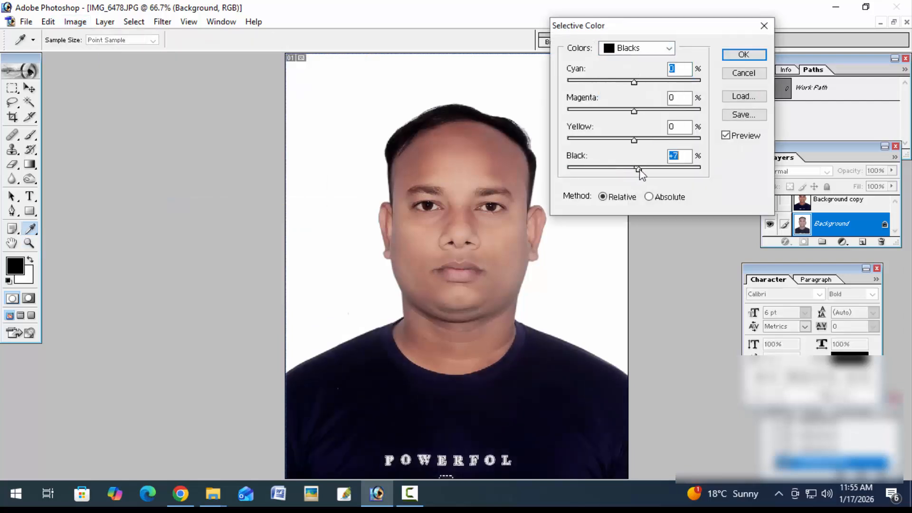
{"action": "key", "text": "Return"}
{"action": "left_click", "coordinate": [419, 498]}
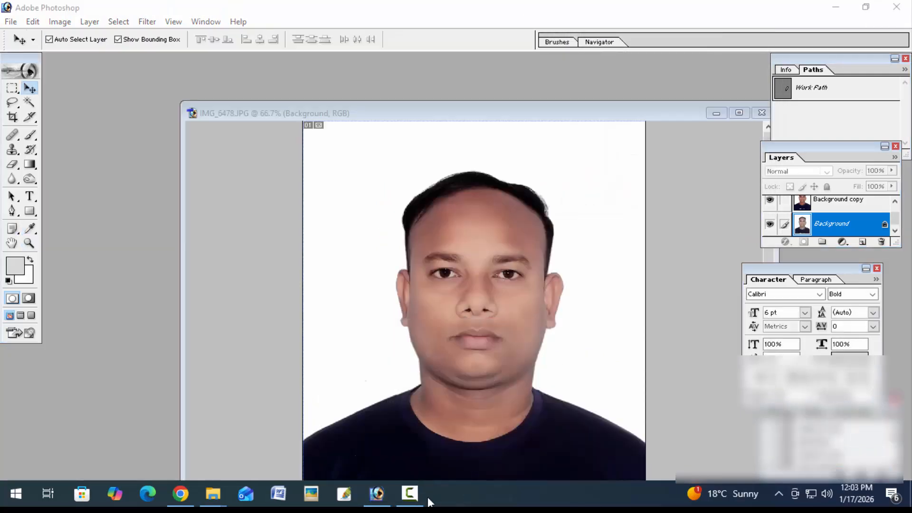
{"action": "left_click", "coordinate": [418, 497]}
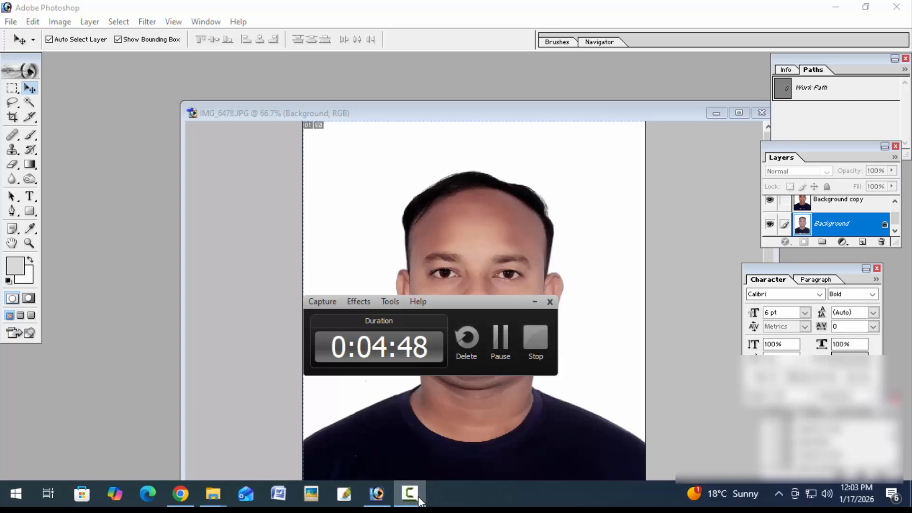
{"action": "left_click", "coordinate": [418, 497]}
Brighten the Background layer with Levels, setting the midtone input to 1.04 and the white input to 242.
{"action": "double_click", "coordinate": [612, 112]}
{"action": "key", "text": "ctrl+minus"}
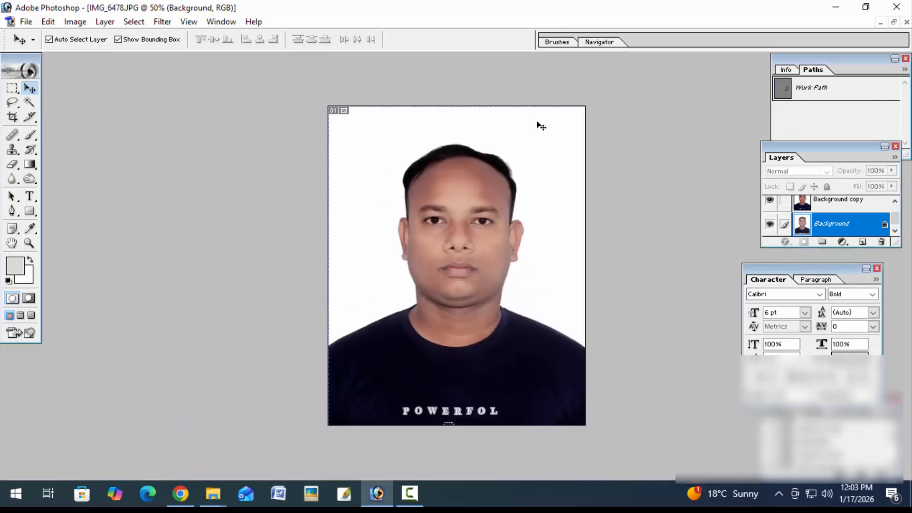
{"action": "key", "text": "ctrl+plus"}
{"action": "key", "text": "ctrl+plus"}
{"action": "key", "text": "ctrl+minus"}
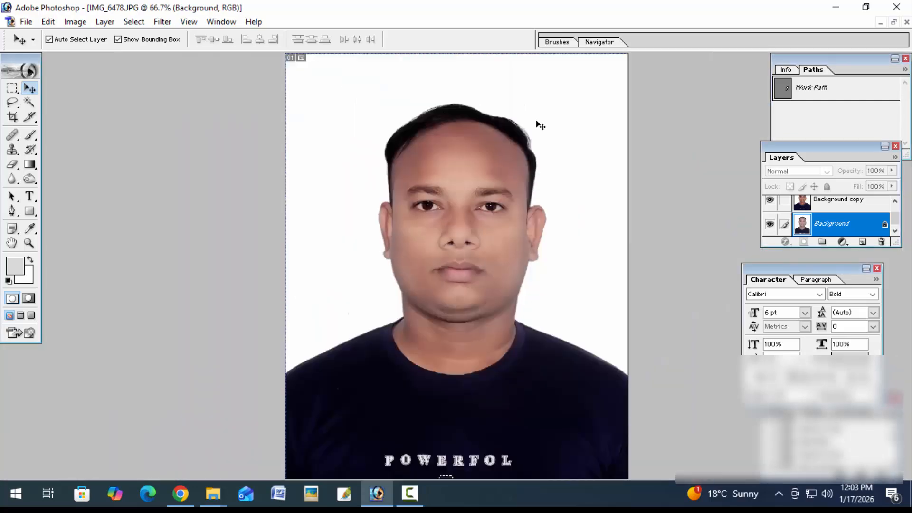
{"action": "key", "text": "ctrl+l"}
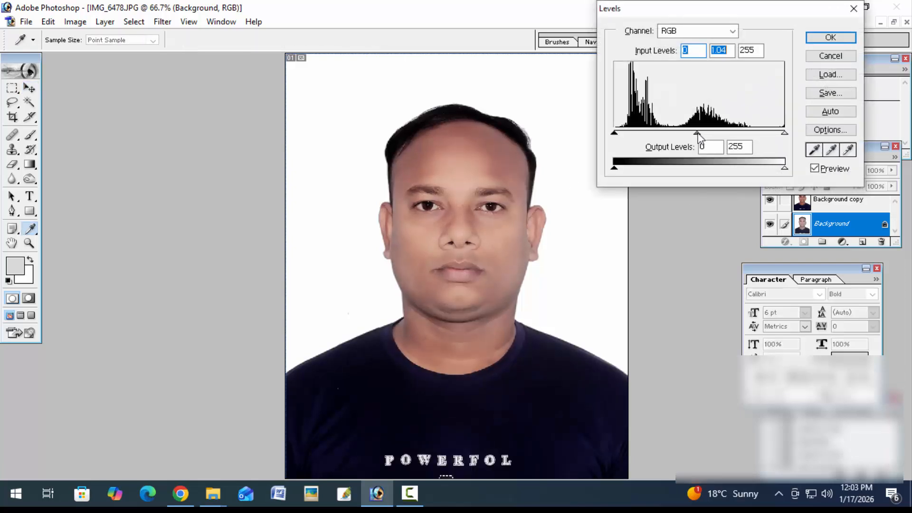
{"action": "left_click_drag", "start_coordinate": [778, 135], "coordinate": [775, 135]}
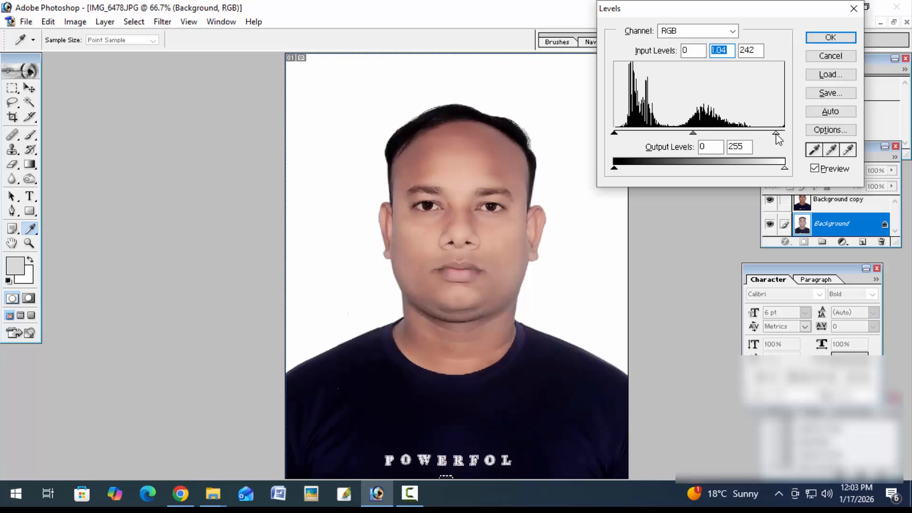
{"action": "key", "text": "Return"}
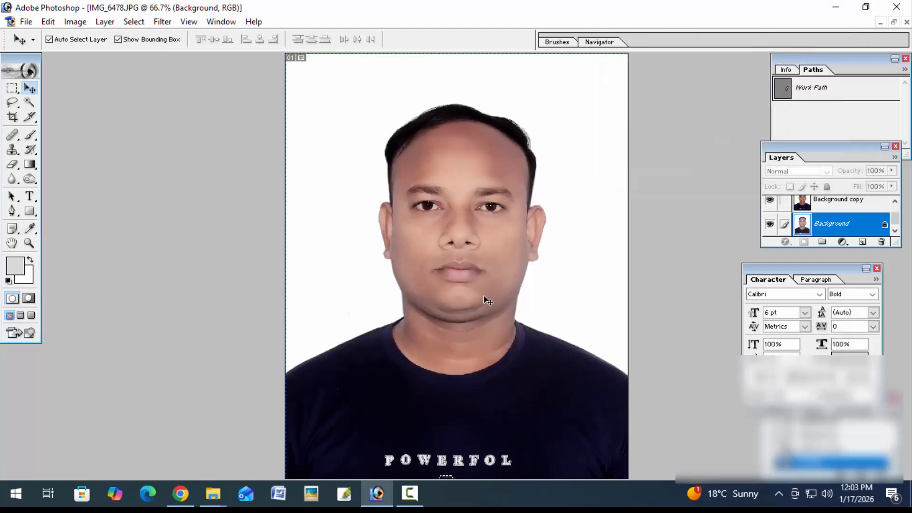
Flatten all layers of the portrait into a single Background layer.
{"action": "key", "text": "ctrl+minus"}
{"action": "key", "text": "ctrl+plus"}
{"action": "key", "text": "ctrl+plus"}
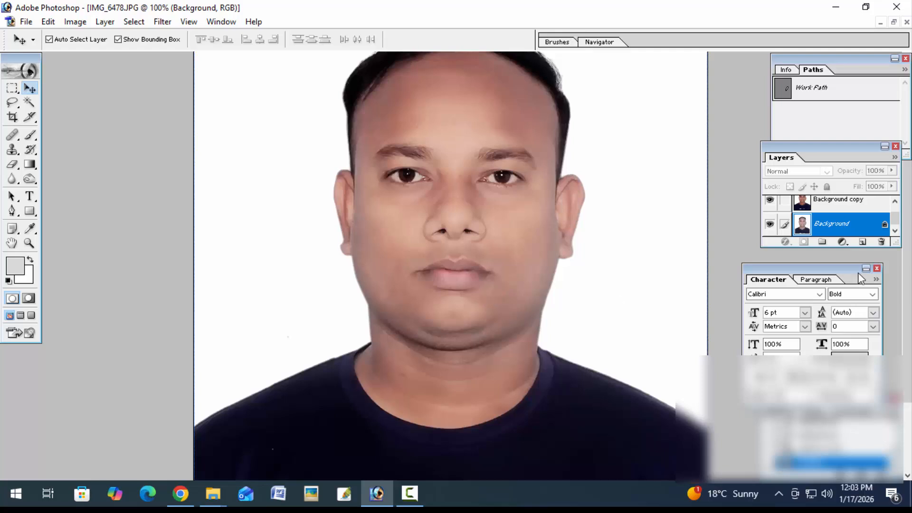
{"action": "left_click", "coordinate": [894, 158]}
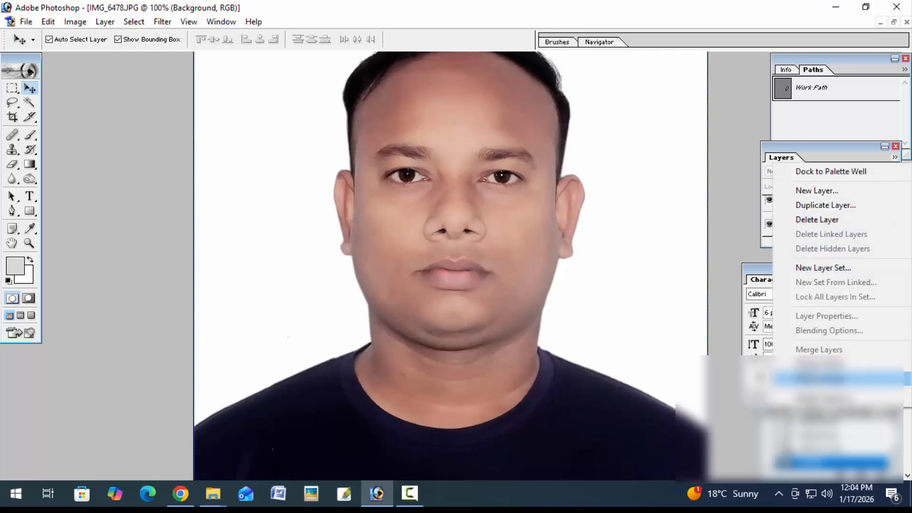
{"action": "left_click", "coordinate": [810, 373]}
{"action": "key", "text": "ctrl+minus"}
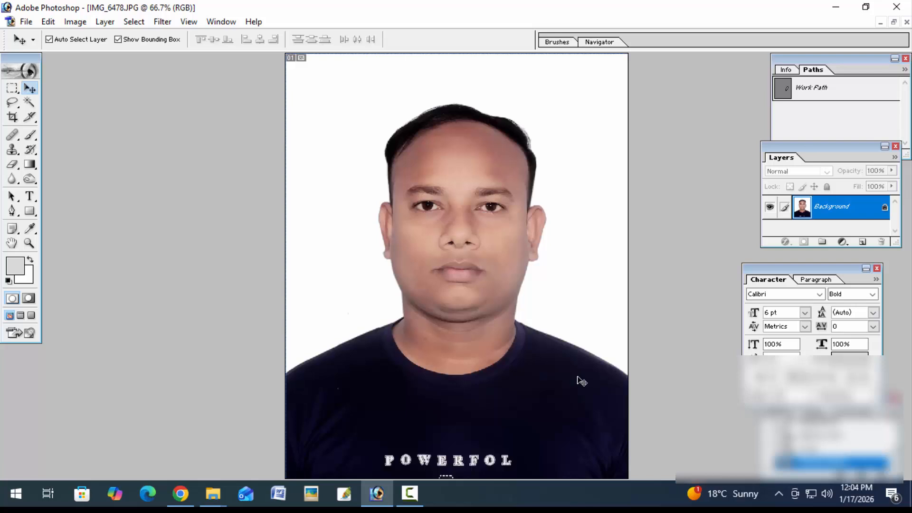
Return the portrait to a standard floating window and switch to File Explorer to browse the Wastage (E:) drive.
{"action": "key", "text": "f"}
{"action": "key", "text": "f"}
{"action": "key", "text": "f"}
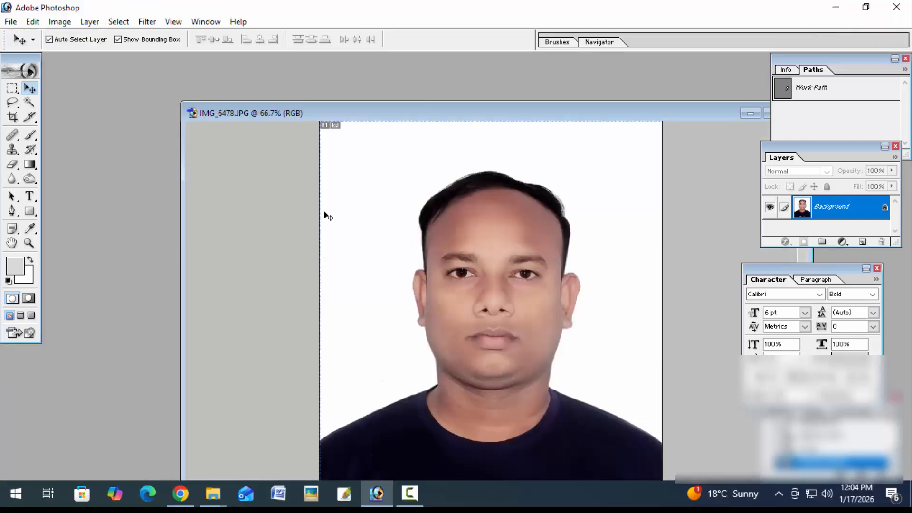
{"action": "left_click", "coordinate": [213, 494]}
{"action": "left_click", "coordinate": [118, 446]}
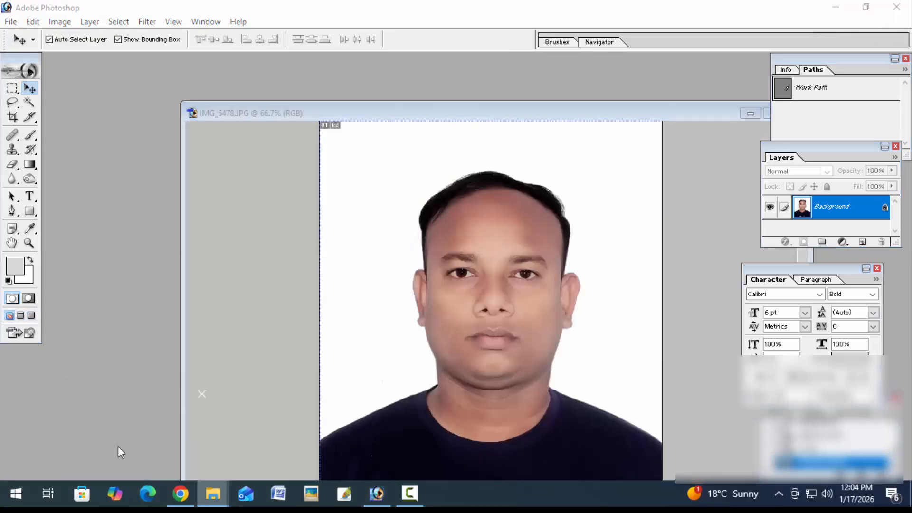
{"action": "left_click", "coordinate": [65, 416]}
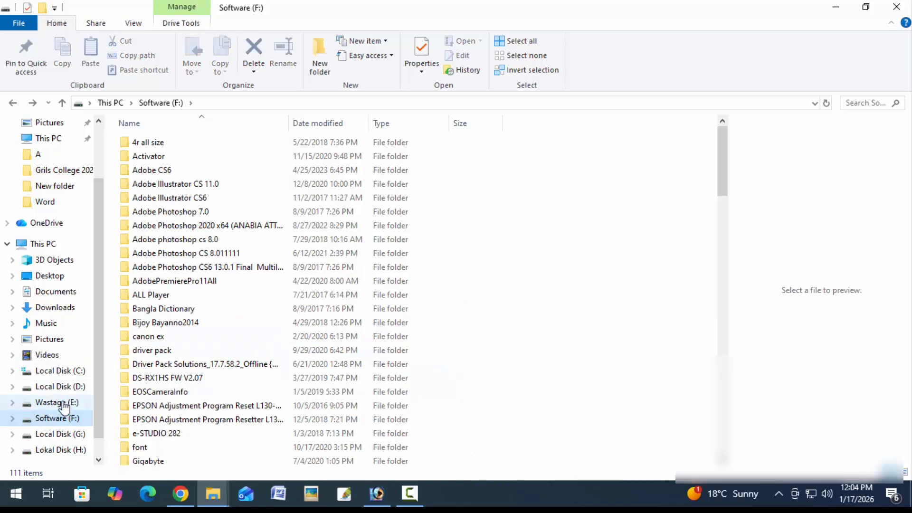
{"action": "left_click", "coordinate": [64, 403]}
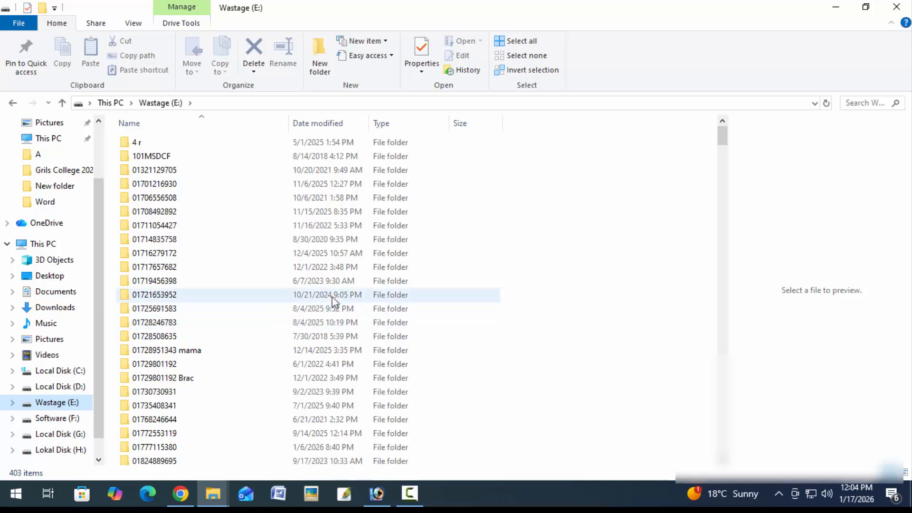
Find and open New folder (3) on the Wastage (E:) drive.
{"action": "left_click", "coordinate": [335, 301]}
{"action": "key", "text": "n"}
{"action": "key", "text": "n"}
{"action": "key", "text": "n"}
{"action": "key", "text": "n"}
{"action": "left_click", "coordinate": [177, 233]}
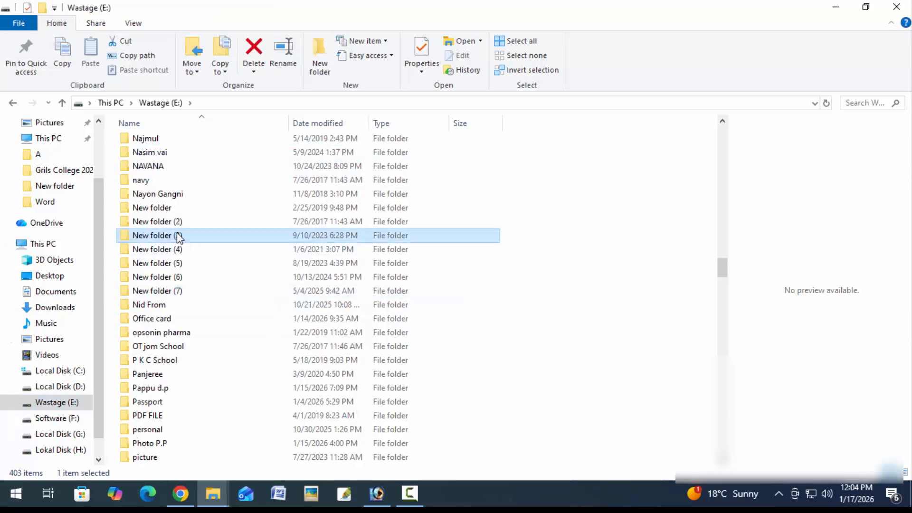
{"action": "right_click", "coordinate": [178, 236]}
{"action": "key", "text": "Return"}
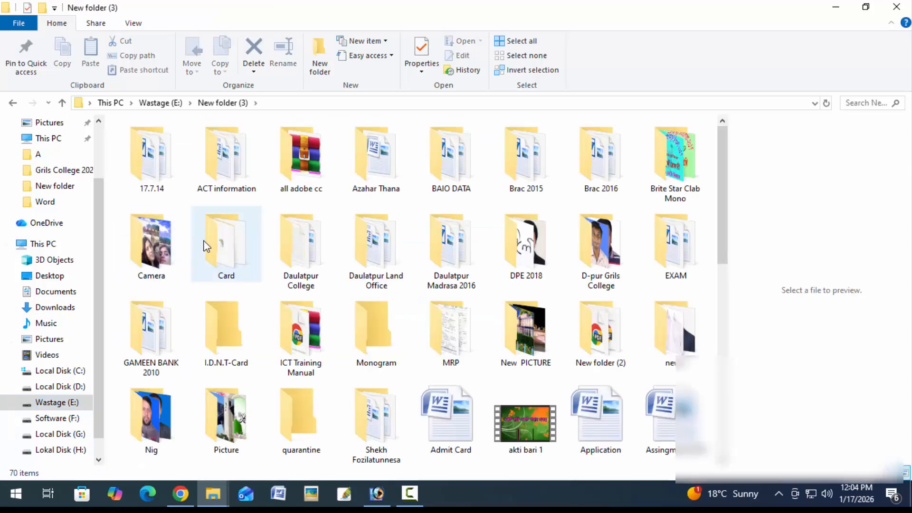
Browse to new.2 > New folder (2) and open the dark suit image with the red tie, numbered (28), in Photoshop.
{"action": "double_click", "coordinate": [684, 330]}
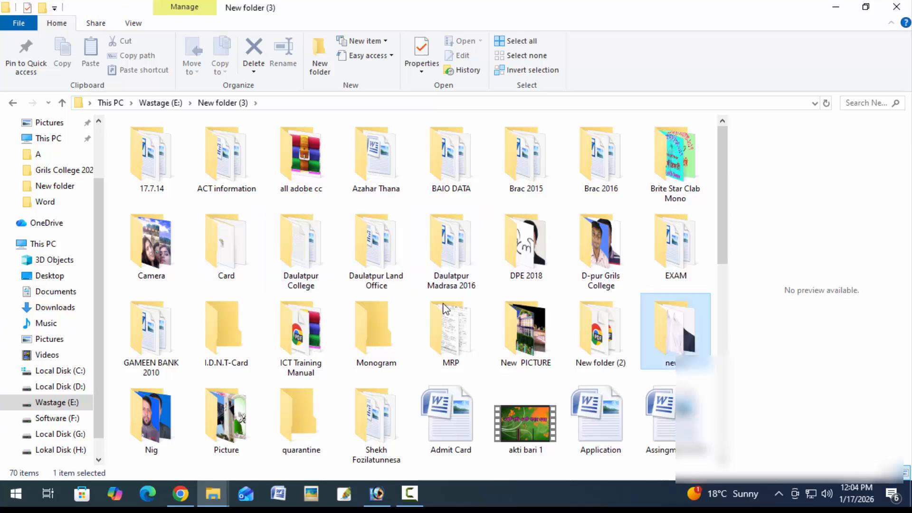
{"action": "double_click", "coordinate": [310, 162]}
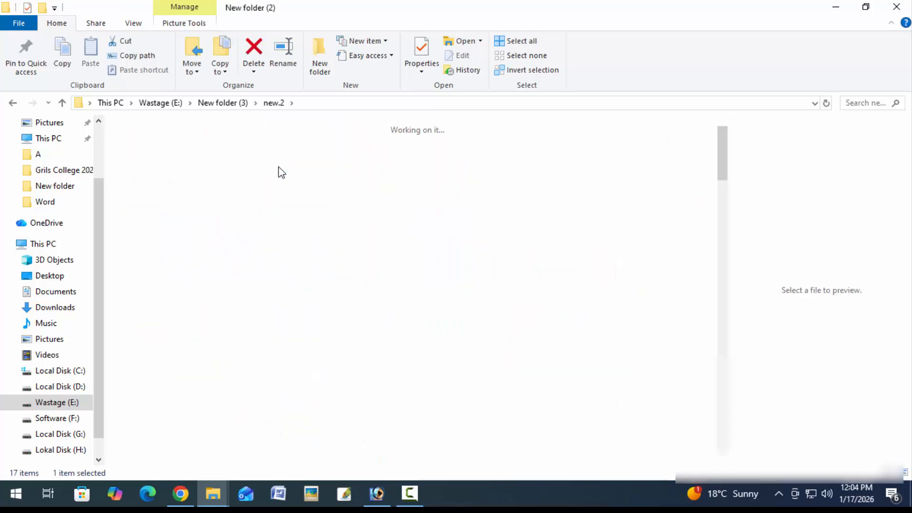
{"action": "scroll", "coordinate": [407, 237], "scroll_direction": "down", "scroll_amount": 5}
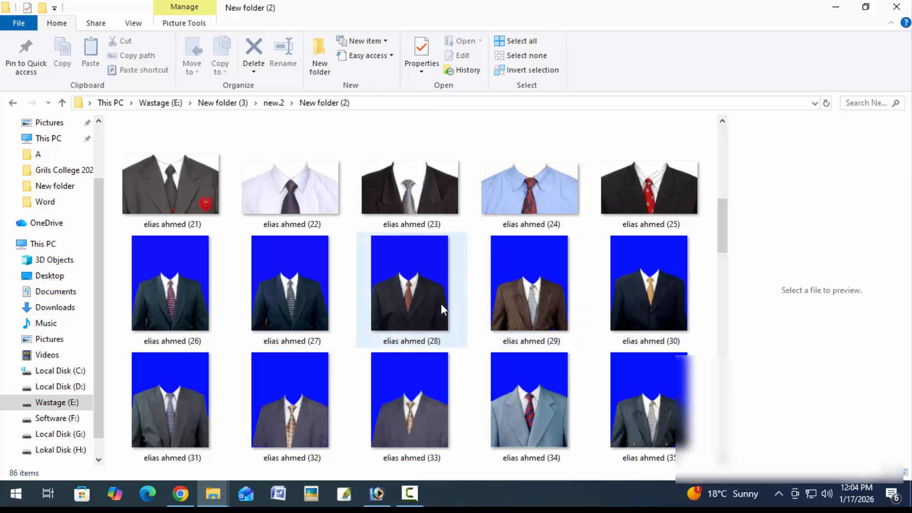
{"action": "left_click_drag", "start_coordinate": [427, 312], "coordinate": [385, 266]}
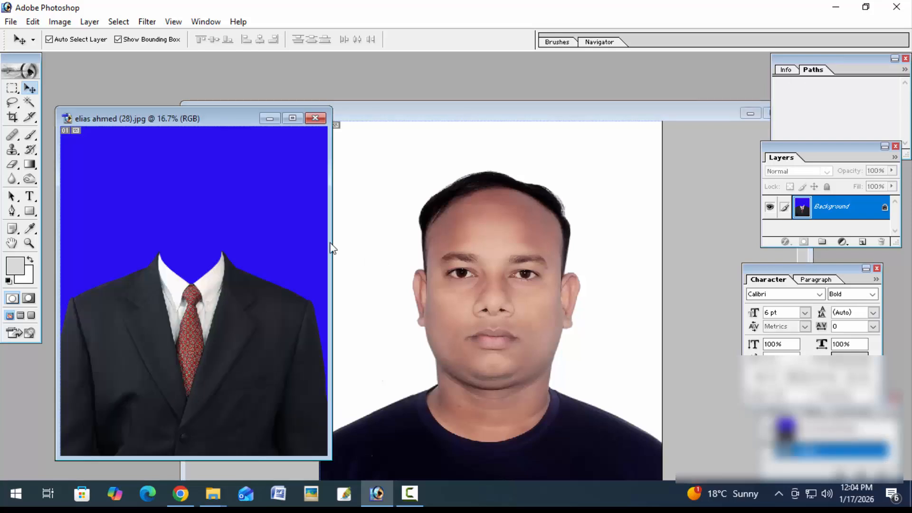
Select the suit image's blue background with the Magic Wand, feather the selection, convert the background to Layer 0, and delete the blue.
{"action": "key", "text": "w"}
{"action": "left_click", "coordinate": [274, 214]}
{"action": "key", "text": "ctrl+alt+d"}
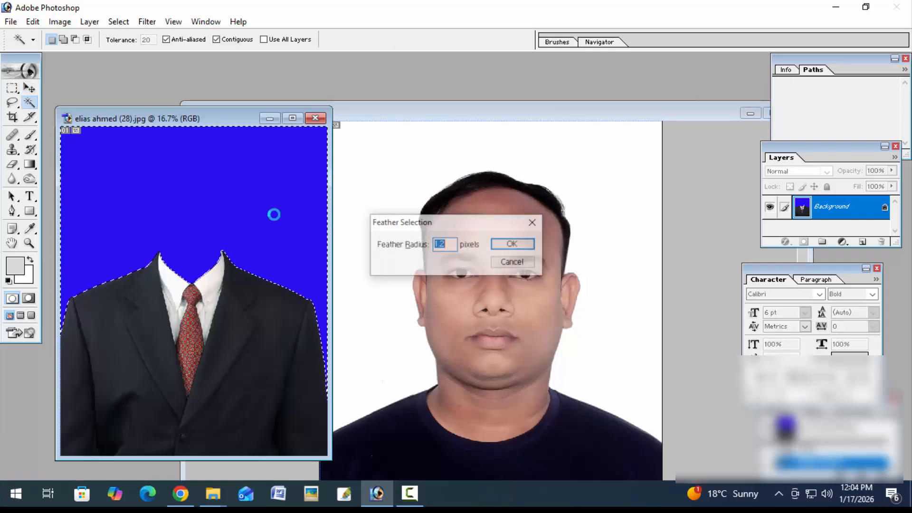
{"action": "left_click", "coordinate": [515, 242]}
{"action": "double_click", "coordinate": [850, 206]}
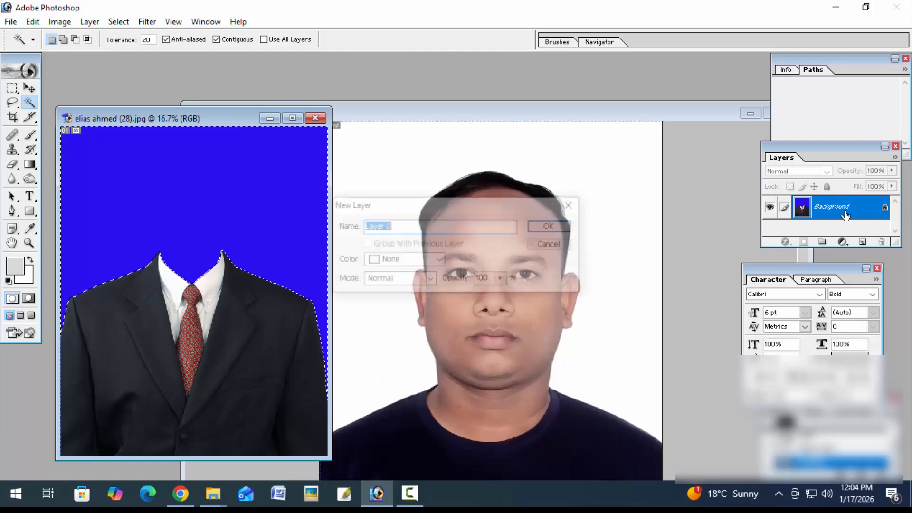
{"action": "key", "text": "Return"}
{"action": "key", "text": "Delete"}
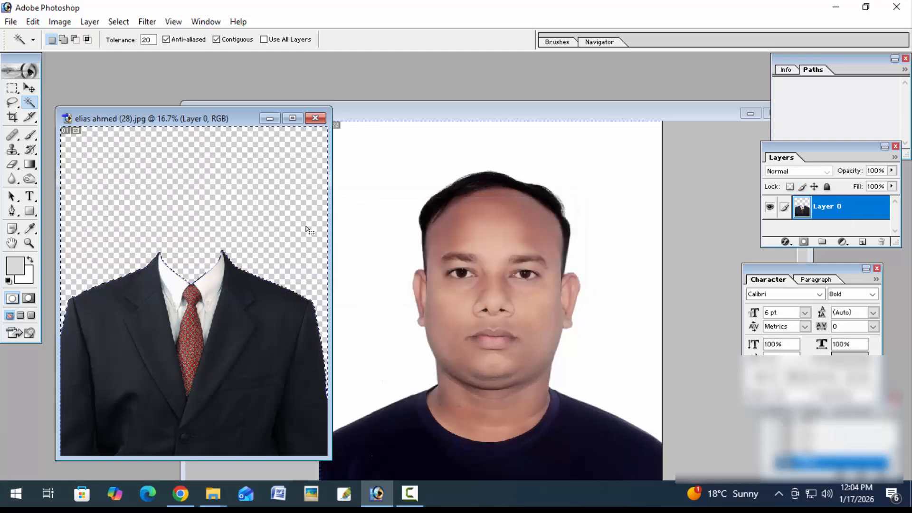
{"action": "key", "text": "v"}
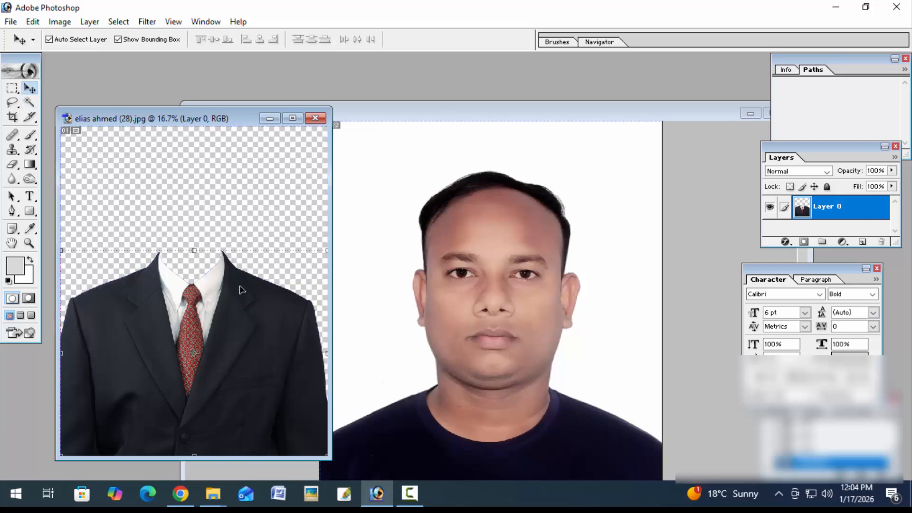
{"action": "left_click_drag", "start_coordinate": [239, 286], "coordinate": [559, 394]}
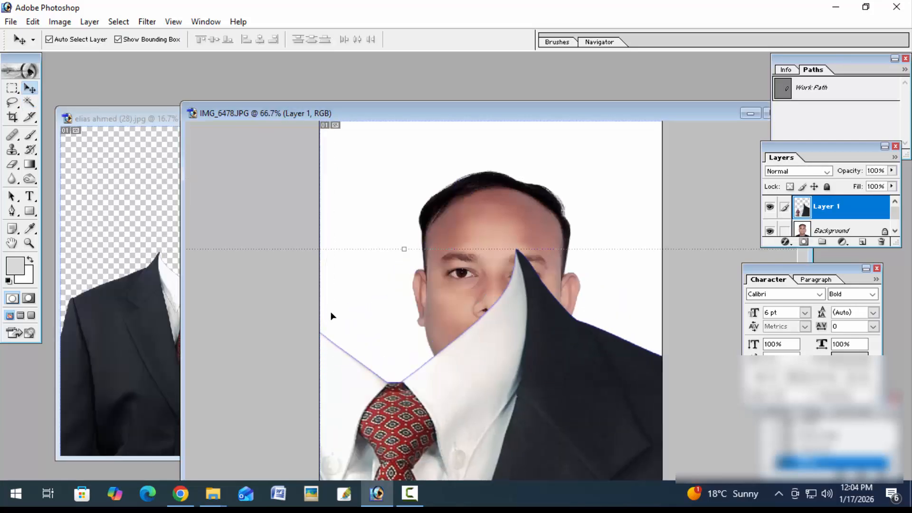
{"action": "key", "text": "ctrl+alt+z"}
{"action": "key", "text": "ctrl+alt+z"}
Feather the selection around the suit again and clear the remaining blue fringe along its edges.
{"action": "left_click", "coordinate": [172, 270]}
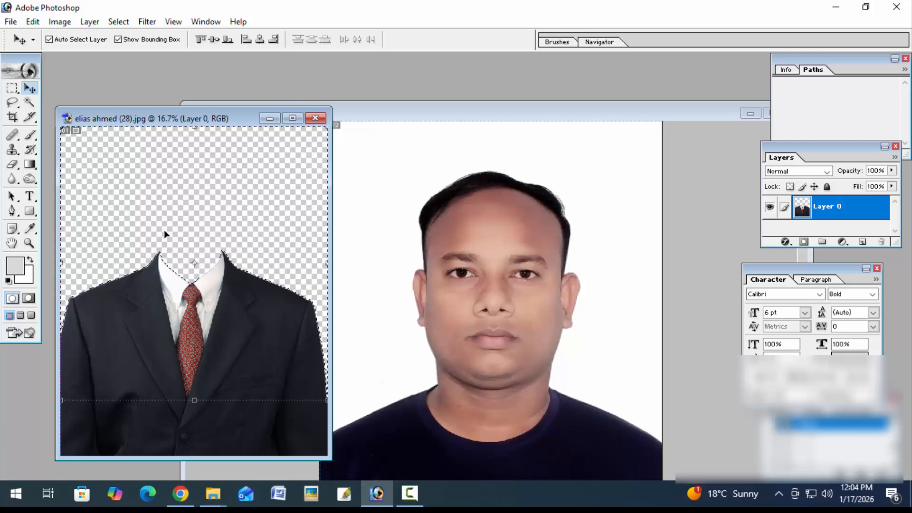
{"action": "key", "text": "ctrl+alt+d"}
{"action": "key", "text": "Return"}
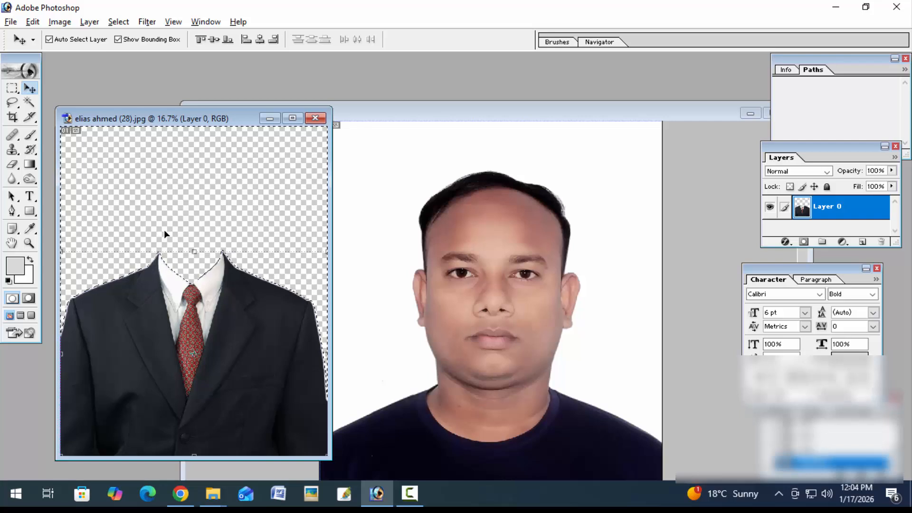
Copy the cut-out suit into the IMG_6478 portrait as a new layer and maximize the portrait's window.
{"action": "left_click_drag", "start_coordinate": [164, 230], "coordinate": [600, 391]}
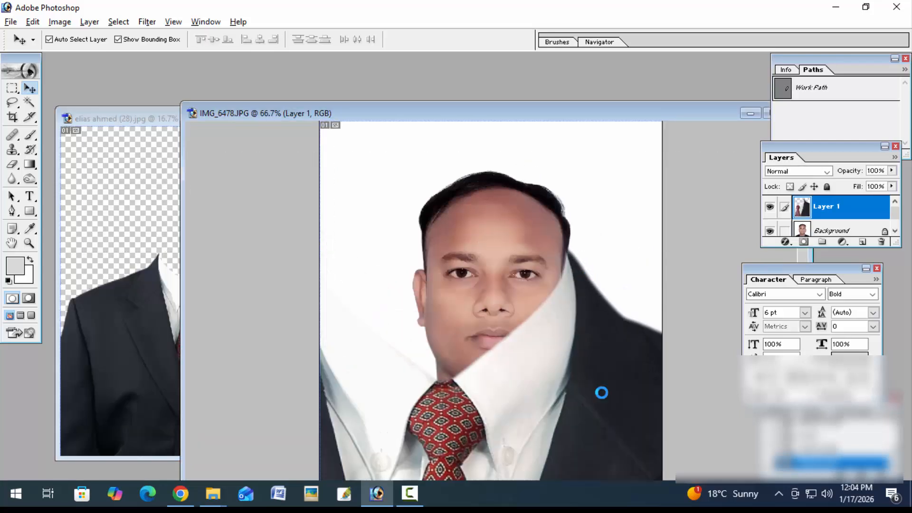
{"action": "double_click", "coordinate": [544, 114]}
{"action": "key", "text": "ctrl+minus"}
{"action": "key", "text": "ctrl+minus"}
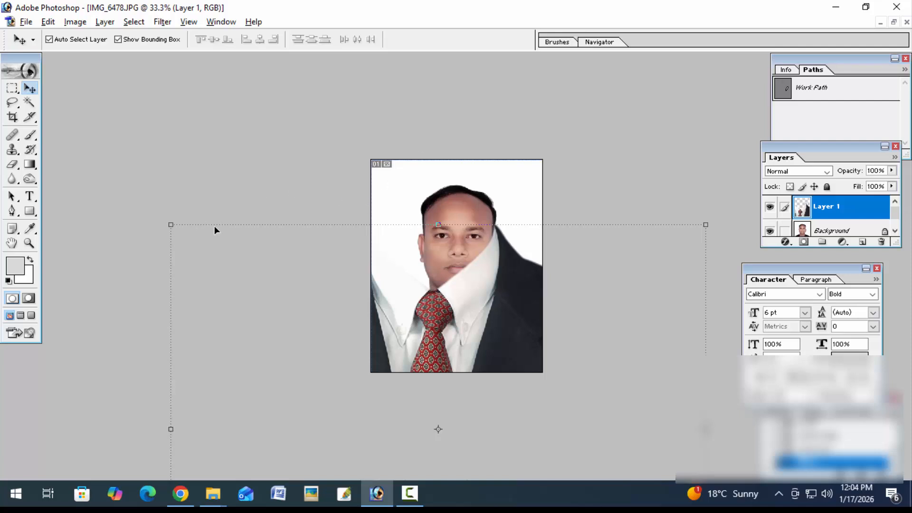
Scale the suit layer down and move it up over the man's shoulders, with the collar around his neck.
{"action": "left_click_drag", "start_coordinate": [171, 225], "coordinate": [295, 320]}
{"action": "key", "text": "Return"}
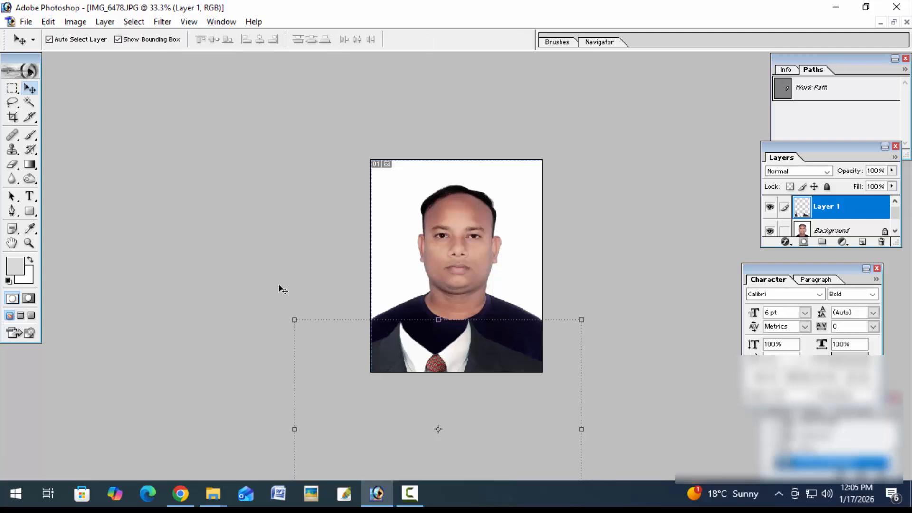
{"action": "key", "text": "ctrl+plus"}
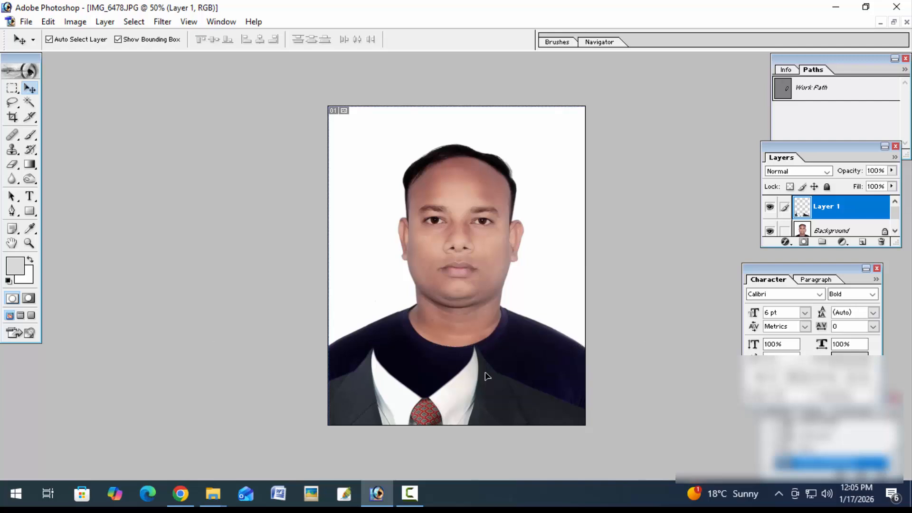
{"action": "left_click_drag", "start_coordinate": [487, 376], "coordinate": [515, 327]}
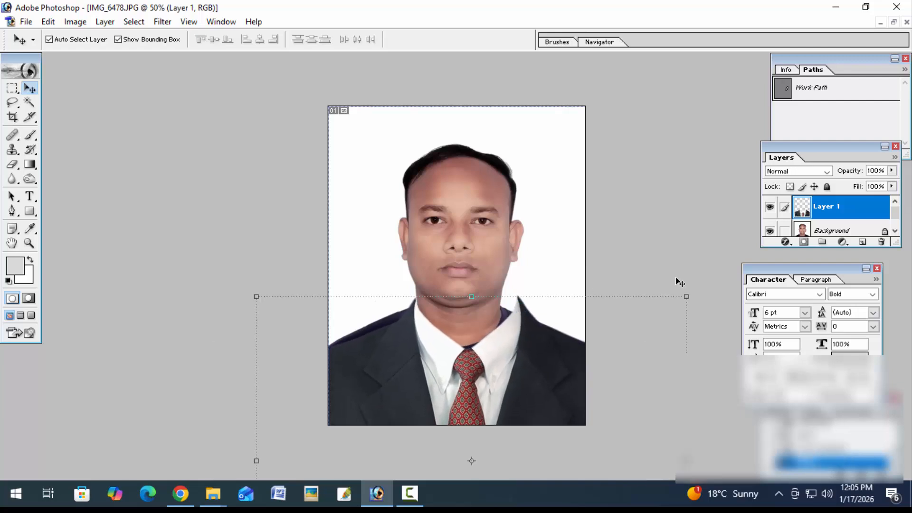
Scale the suit layer down further and move it back over the shoulders so the collar fits around the neck.
{"action": "left_click_drag", "start_coordinate": [688, 294], "coordinate": [636, 408]}
{"action": "key", "text": "Return"}
{"action": "key", "text": "ctrl+plus"}
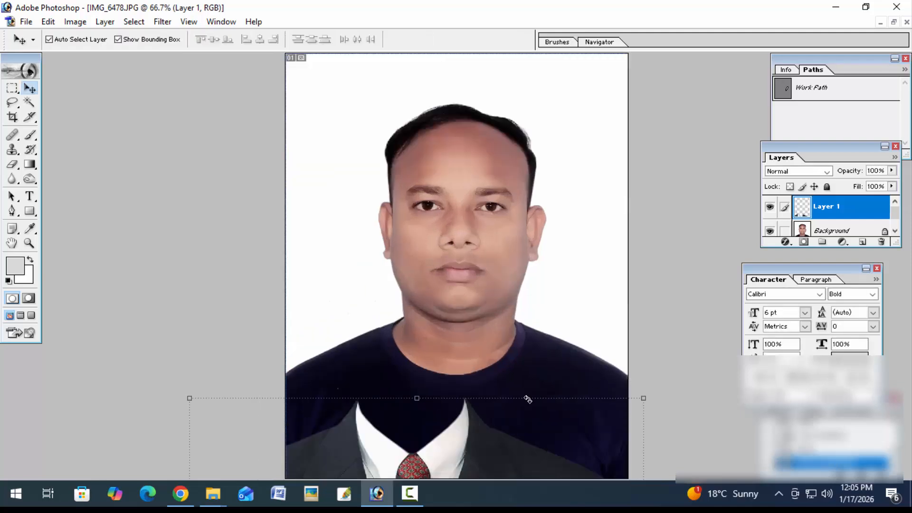
{"action": "left_click_drag", "start_coordinate": [491, 403], "coordinate": [512, 358]}
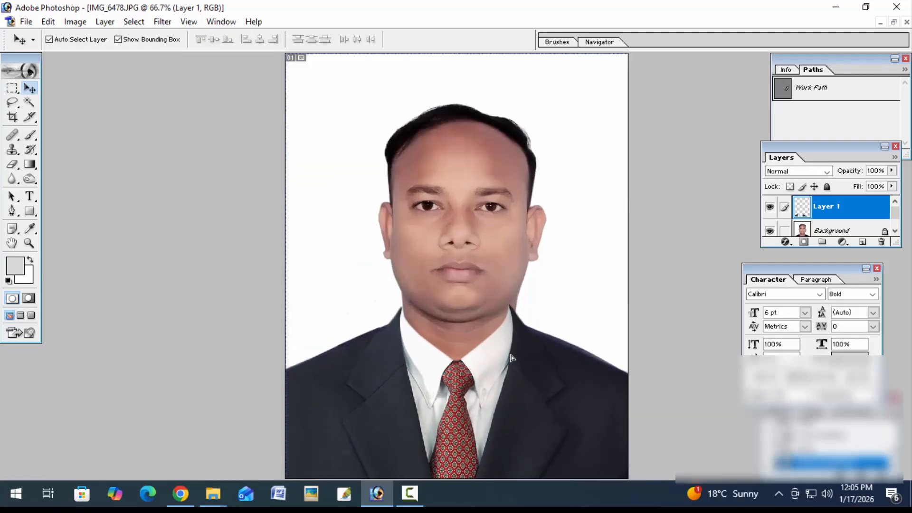
Enlarge the suit layer proportionally to about 103.3% so it covers more of the T-shirt.
{"action": "key", "text": "ctrl+minus"}
{"action": "key", "text": "ctrl+minus"}
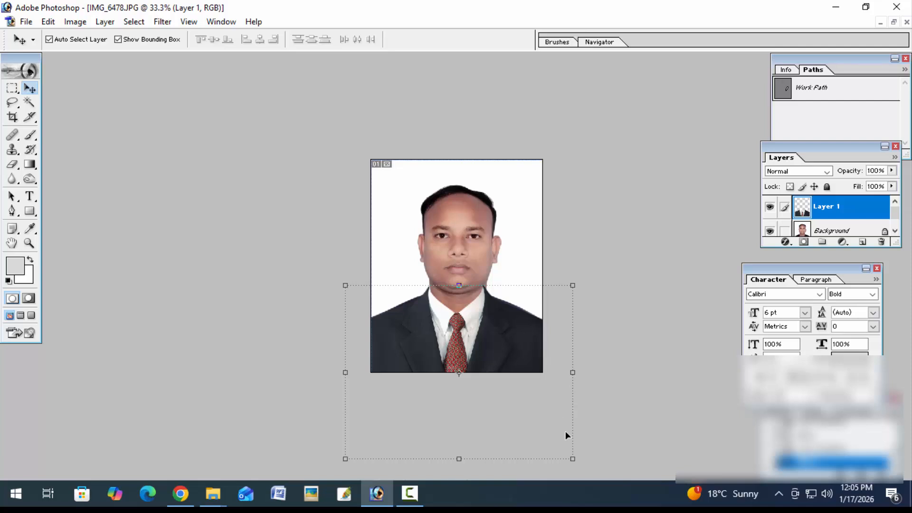
{"action": "left_click_drag", "start_coordinate": [574, 459], "coordinate": [580, 466]}
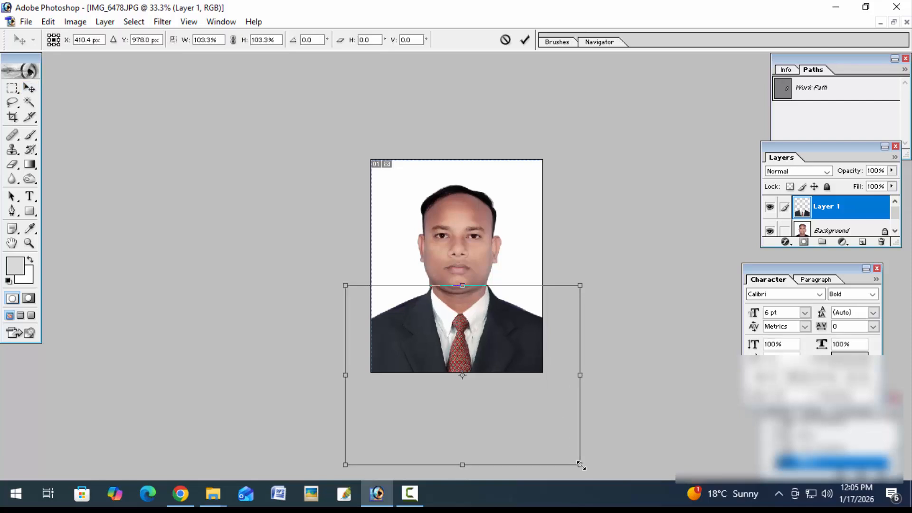
{"action": "key", "text": "Return"}
{"action": "key", "text": "ctrl+plus"}
{"action": "key", "text": "ctrl+plus"}
{"action": "key", "text": "ctrl+plus"}
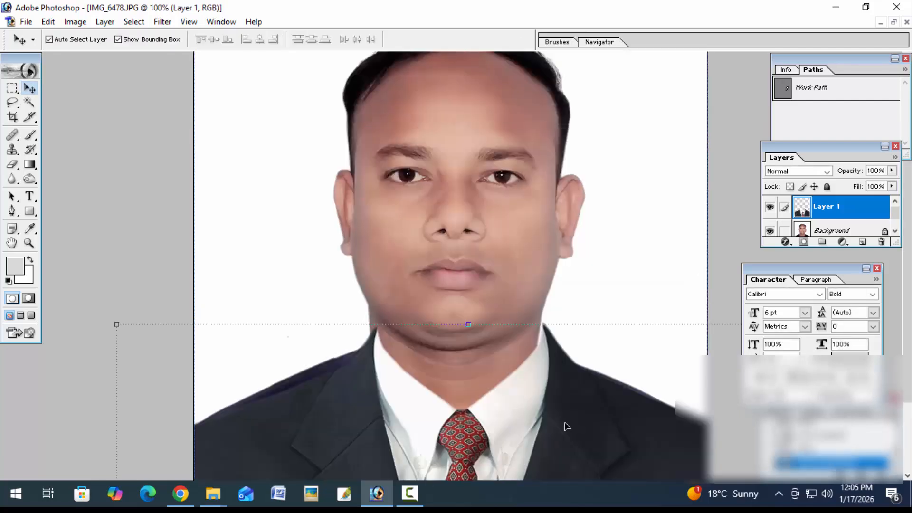
{"action": "left_click", "coordinate": [416, 496]}
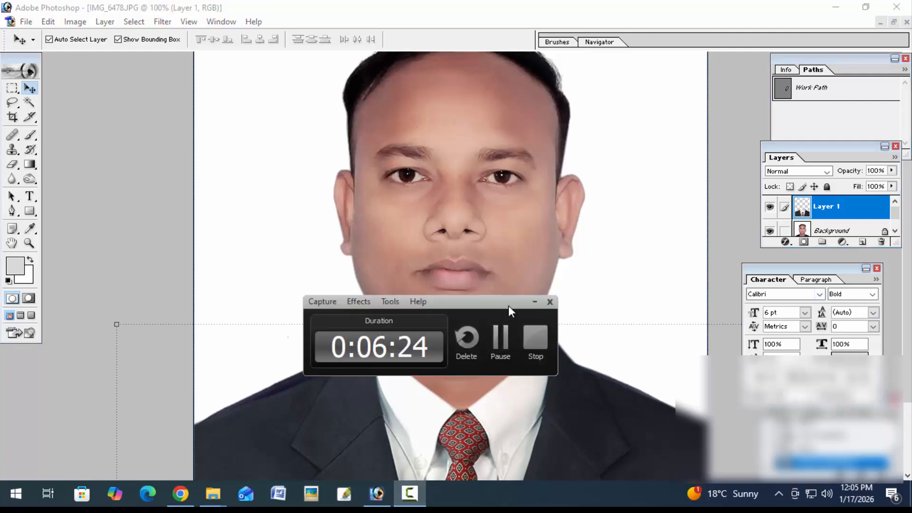
{"action": "left_click", "coordinate": [535, 302]}
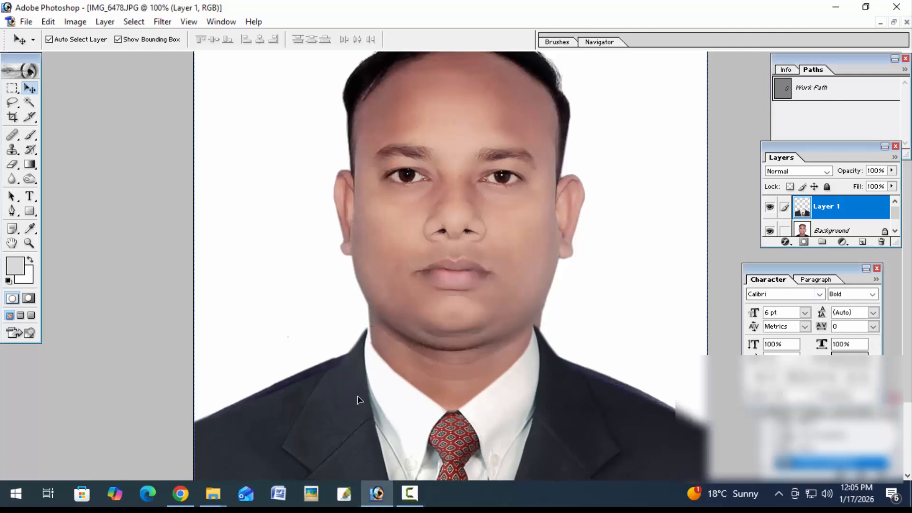
Shift the suit slightly to realign the collar with the neck, and scale the layer proportionally to about 101.7%.
{"action": "left_click_drag", "start_coordinate": [358, 395], "coordinate": [361, 394]}
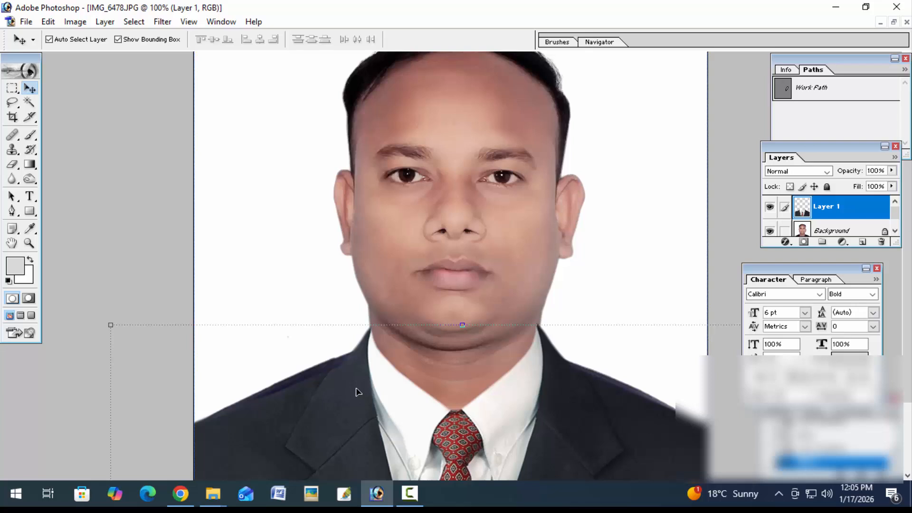
{"action": "key", "text": "ctrl+minus"}
{"action": "key", "text": "ctrl+minus"}
{"action": "key", "text": "ctrl+minus"}
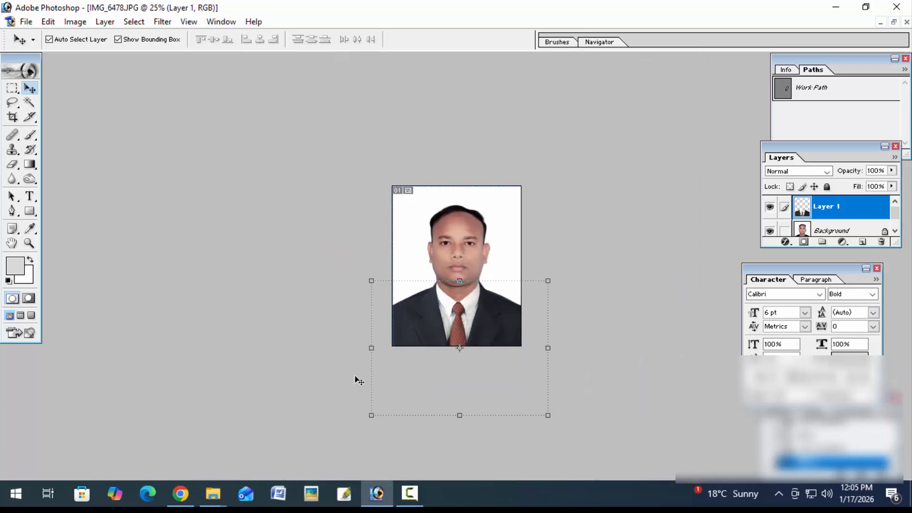
{"action": "key", "text": "ctrl+plus"}
{"action": "key", "text": "ctrl+plus"}
{"action": "key", "text": "ctrl+t"}
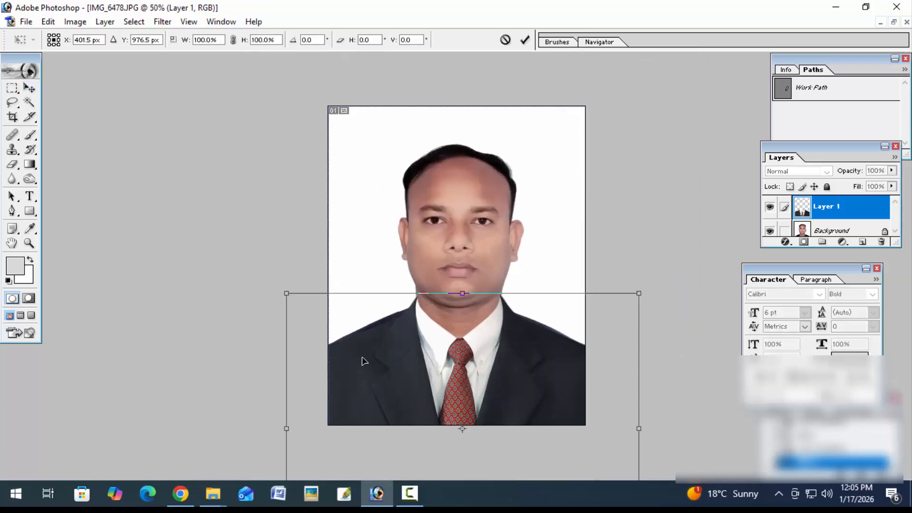
{"action": "key", "text": "ctrl+minus"}
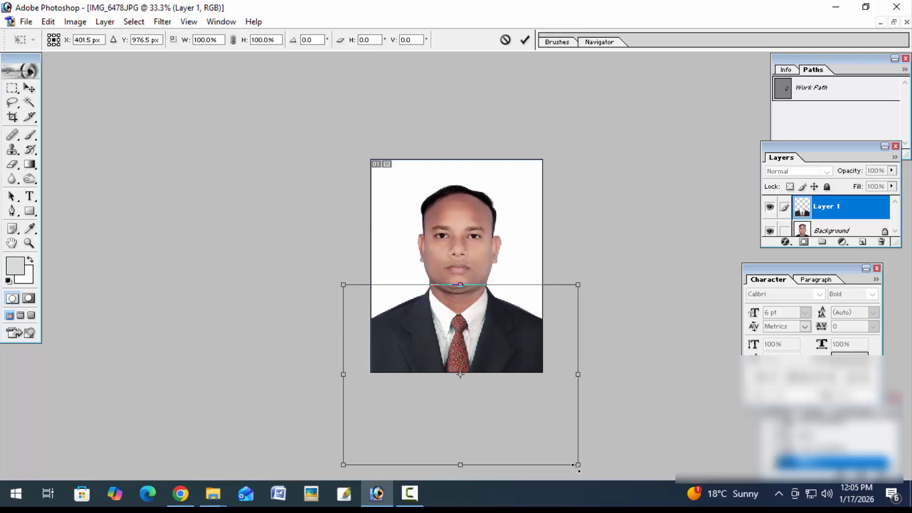
{"action": "left_click_drag", "start_coordinate": [578, 467], "coordinate": [583, 470]}
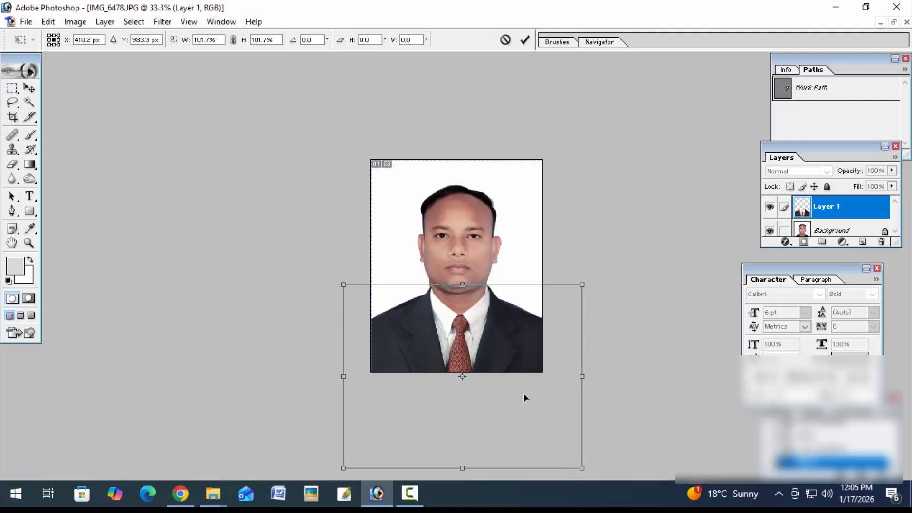
{"action": "key", "text": "Return"}
Nudge the suit layer a few pixels to the left until the collar and tie are centred below the chin.
{"action": "key", "text": "ctrl+plus"}
{"action": "key", "text": "ctrl+plus"}
{"action": "key", "text": "ctrl+plus"}
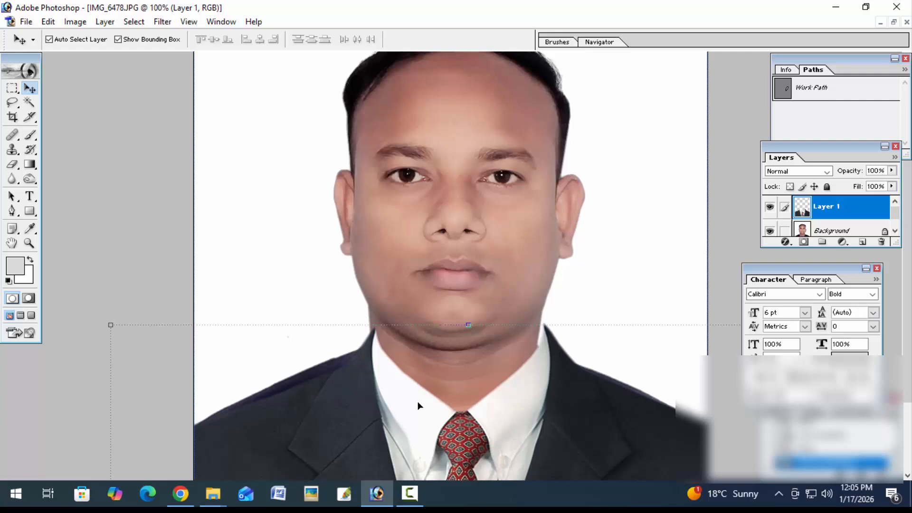
{"action": "key", "text": "Left"}
{"action": "key", "text": "Left"}
{"action": "key", "text": "Left"}
{"action": "key", "text": "Left"}
{"action": "key", "text": "Left"}
{"action": "key", "text": "Left"}
{"action": "key", "text": "Left"}
{"action": "key", "text": "Left"}
{"action": "key", "text": "Left"}
{"action": "key", "text": "Left"}
{"action": "key", "text": "Left"}
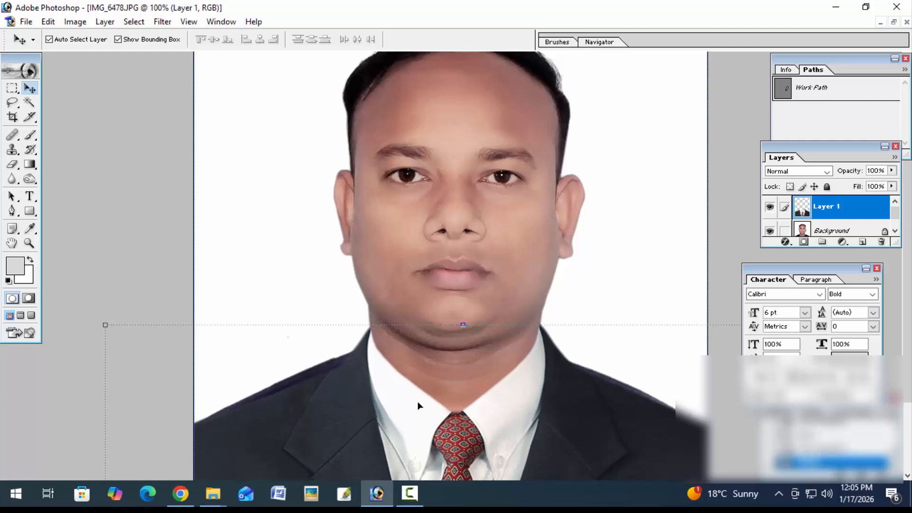
{"action": "key", "text": "Left"}
{"action": "key", "text": "Left"}
{"action": "key", "text": "Left"}
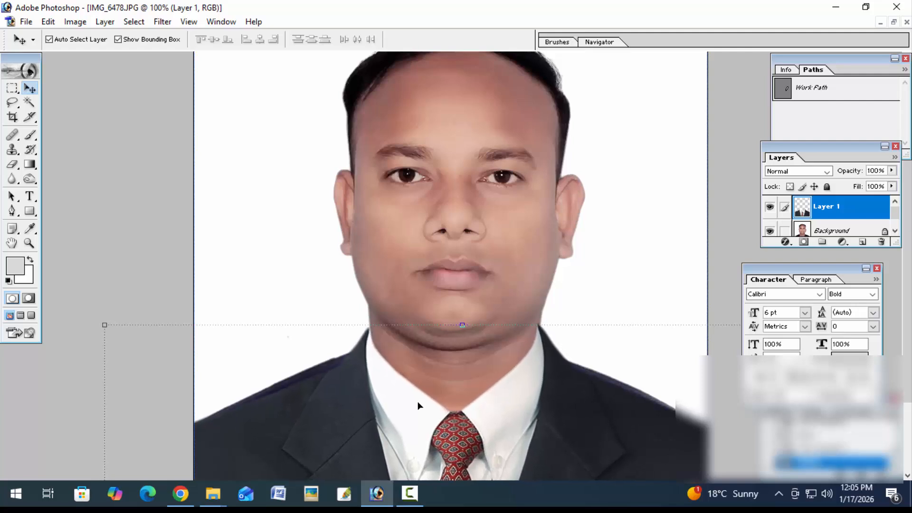
{"action": "key", "text": "Left"}
{"action": "key", "text": "Left"}
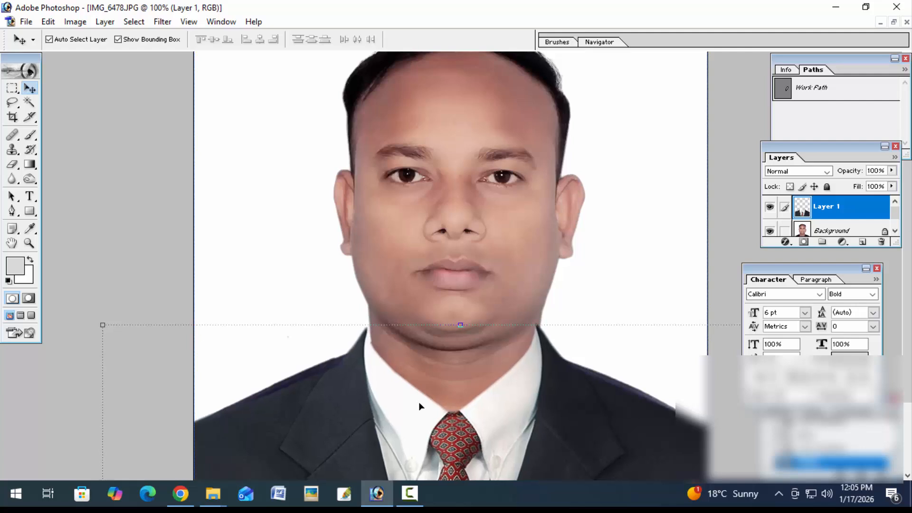
{"action": "key", "text": "Left"}
{"action": "left_click_drag", "start_coordinate": [419, 402], "coordinate": [421, 403]}
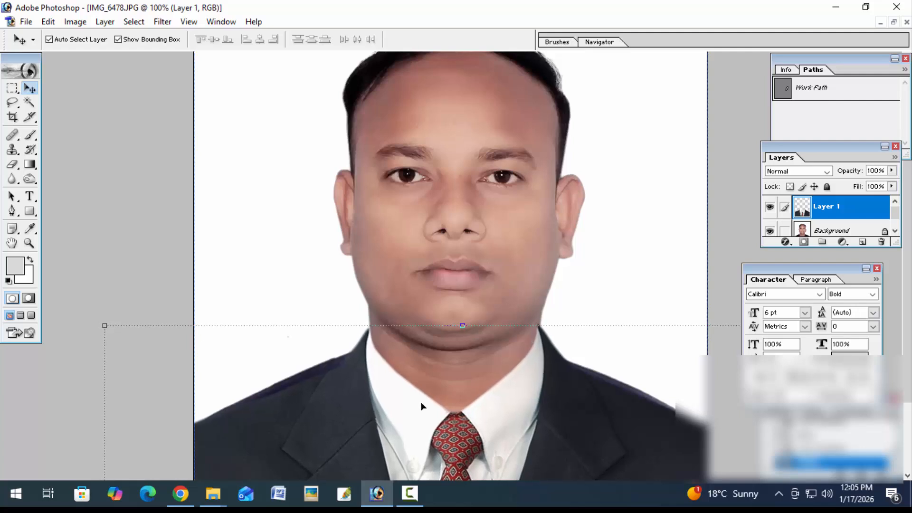
Use Free Transform to enlarge the suit layer very slightly and apply the transformation.
{"action": "key", "text": "ctrl+minus"}
{"action": "key", "text": "ctrl+minus"}
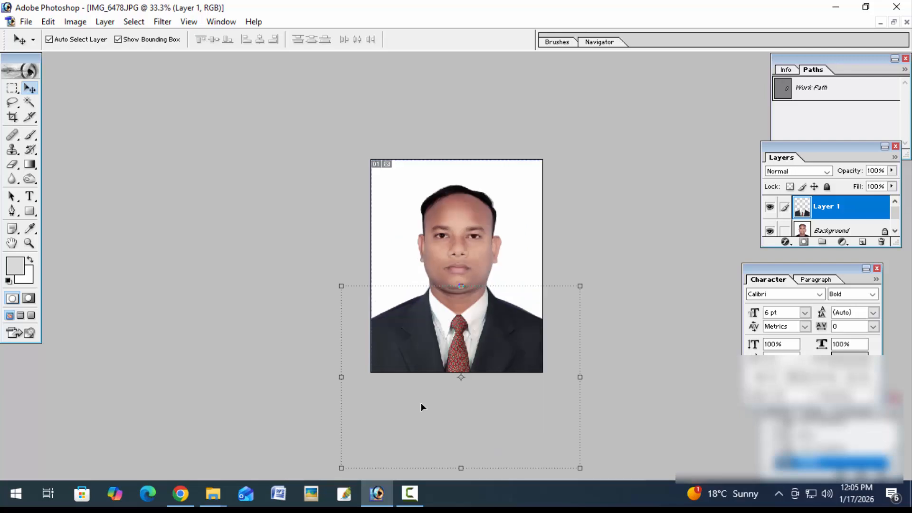
{"action": "key", "text": "ctrl+t"}
{"action": "scroll", "coordinate": [462, 396], "scroll_direction": "up", "scroll_amount": 2}
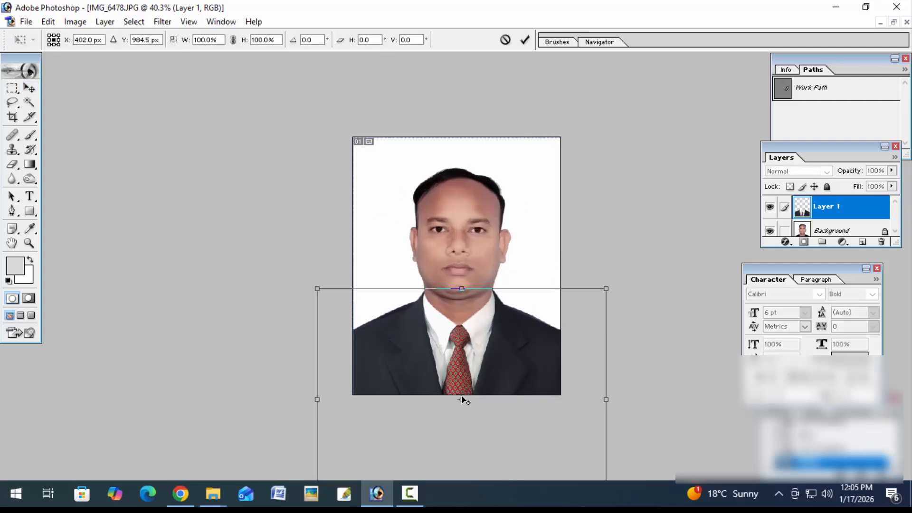
{"action": "key", "text": "ctrl+minus"}
{"action": "key", "text": "ctrl+minus"}
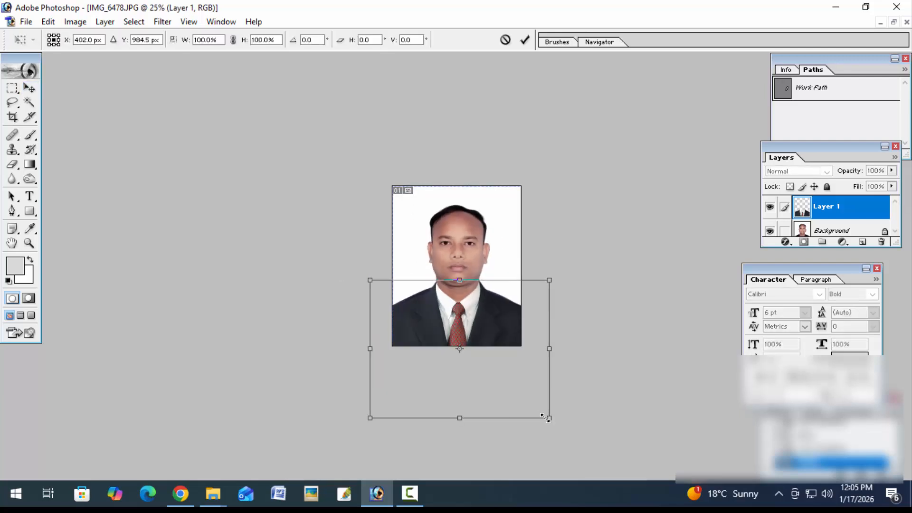
{"action": "left_click_drag", "start_coordinate": [551, 420], "coordinate": [549, 421]}
{"action": "key", "text": "Return"}
{"action": "key", "text": "ctrl+plus"}
{"action": "key", "text": "ctrl+plus"}
{"action": "key", "text": "ctrl+plus"}
{"action": "key", "text": "ctrl+plus"}
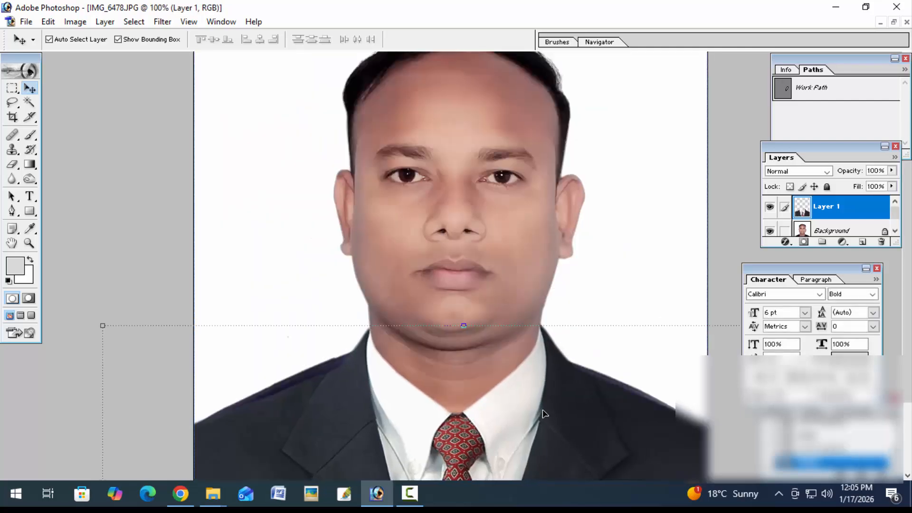
On the Background layer, clone white with the Clone Stamp over the T-shirt showing above the suit's shoulder on the photo's left side.
{"action": "key", "text": "ctrl+minus"}
{"action": "left_click", "coordinate": [350, 189]}
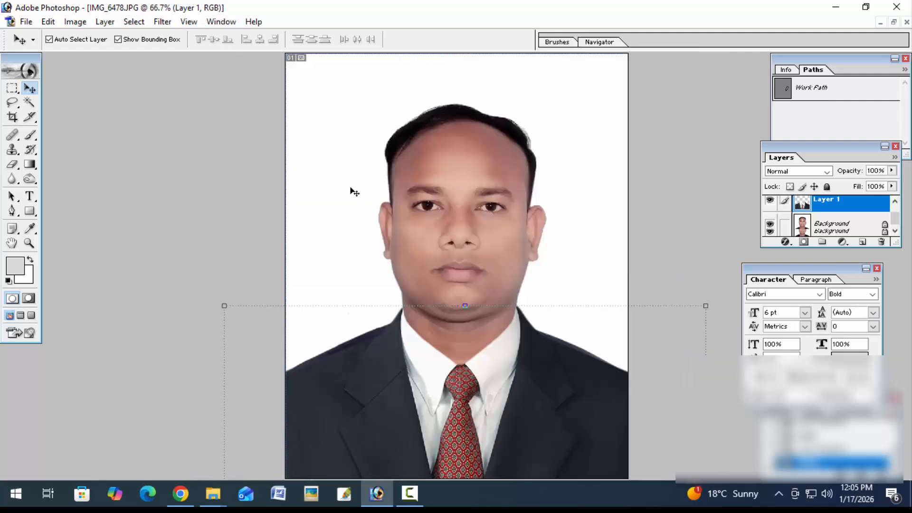
{"action": "key", "text": "ctrl+plus"}
{"action": "key", "text": "ctrl+plus"}
{"action": "scroll", "coordinate": [269, 275], "scroll_direction": "down", "scroll_amount": 5}
{"action": "key", "text": "s"}
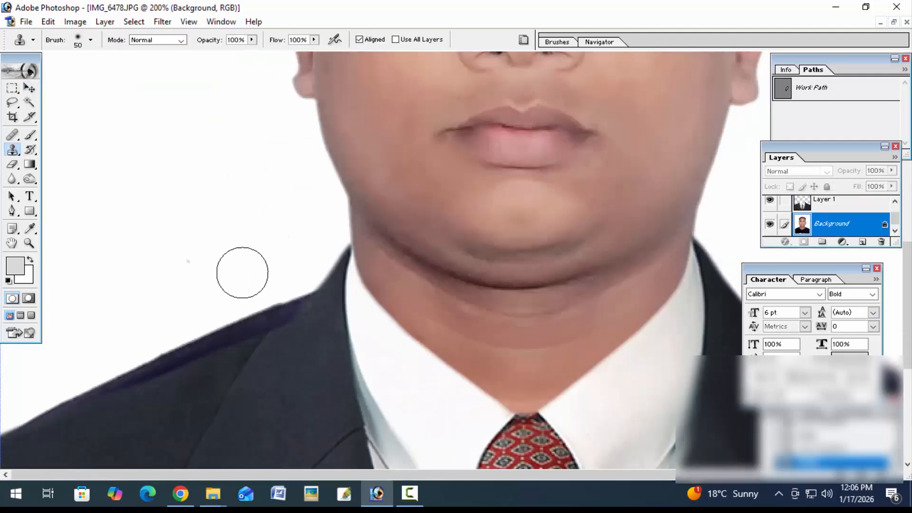
{"action": "left_click", "coordinate": [238, 249], "text": "alt"}
{"action": "mouse_move", "coordinate": [277, 271]}
{"action": "left_mouse_down"}
{"action": "mouse_move", "coordinate": [229, 341]}
{"action": "mouse_move", "coordinate": [190, 354]}
{"action": "left_mouse_up"}
{"action": "left_click", "coordinate": [241, 295], "text": "alt"}
{"action": "mouse_move", "coordinate": [245, 322]}
{"action": "left_mouse_down"}
{"action": "mouse_move", "coordinate": [77, 393]}
{"action": "mouse_move", "coordinate": [48, 395]}
{"action": "left_mouse_up"}
{"action": "left_click", "coordinate": [139, 329], "text": "alt"}
{"action": "mouse_move", "coordinate": [168, 356]}
{"action": "left_mouse_down"}
{"action": "mouse_move", "coordinate": [157, 380]}
{"action": "mouse_move", "coordinate": [156, 366]}
{"action": "left_mouse_up"}
{"action": "key", "text": "Tab"}
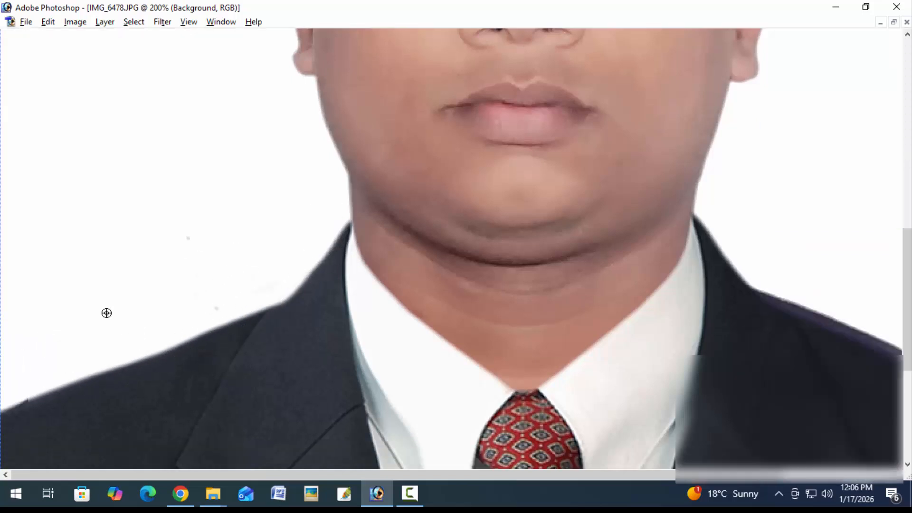
{"action": "key", "text": "Tab"}
{"action": "key", "text": "Tab"}
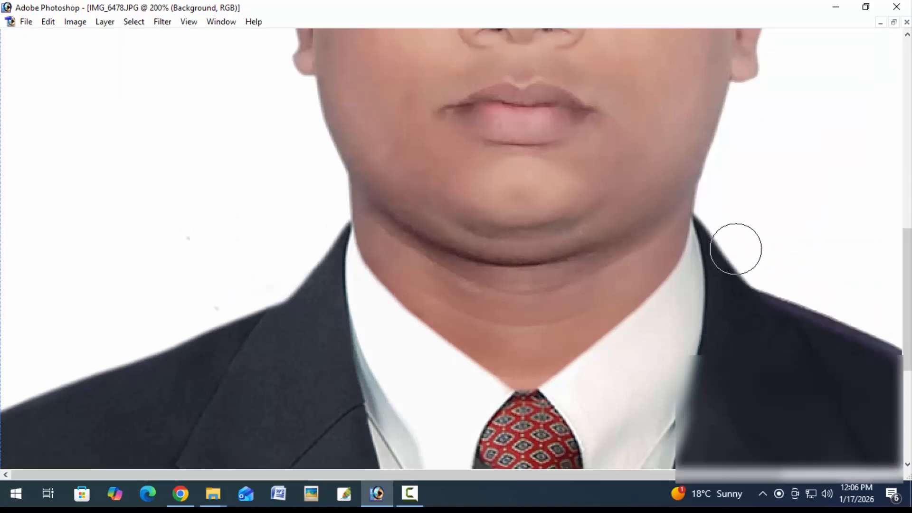
Clone white over the T-shirt edge showing above the suit's shoulder on the photo's right side.
{"action": "left_click_drag", "start_coordinate": [612, 239], "coordinate": [488, 199]}
{"action": "left_click", "coordinate": [726, 233], "text": "alt"}
{"action": "mouse_move", "coordinate": [653, 241]}
{"action": "left_mouse_down"}
{"action": "mouse_move", "coordinate": [833, 324]}
{"action": "mouse_move", "coordinate": [820, 334]}
{"action": "left_mouse_up"}
{"action": "left_click", "coordinate": [723, 267], "text": "alt"}
{"action": "key", "text": "ctrl+space"}
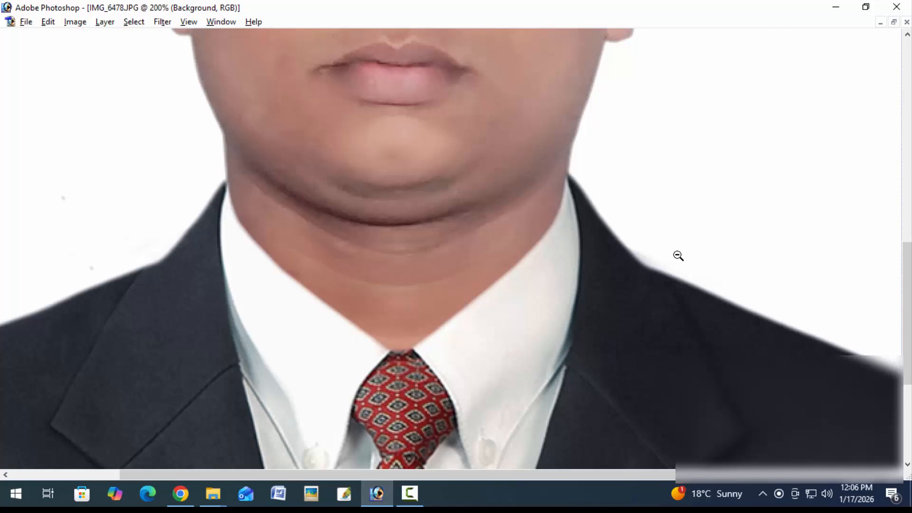
{"action": "left_click", "coordinate": [679, 256]}
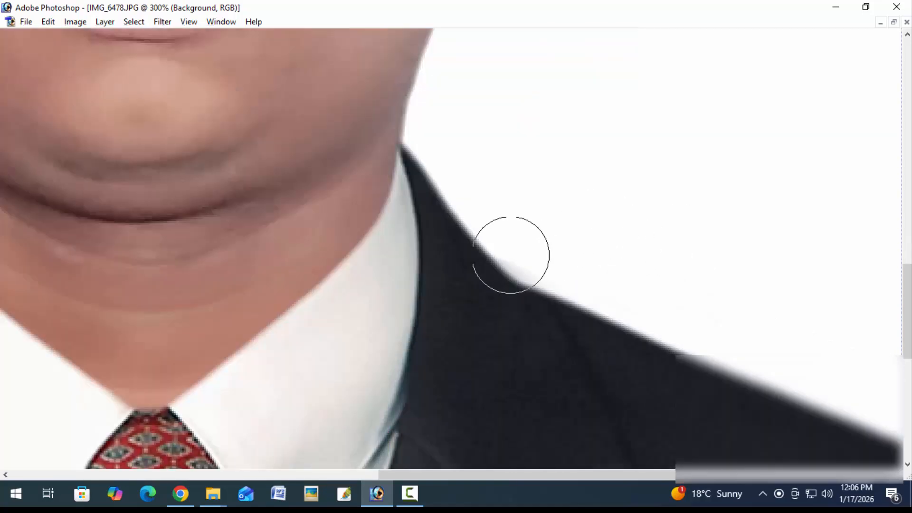
{"action": "key", "text": "ctrl+alt+space"}
{"action": "left_click", "coordinate": [663, 265]}
{"action": "left_click", "coordinate": [663, 267]}
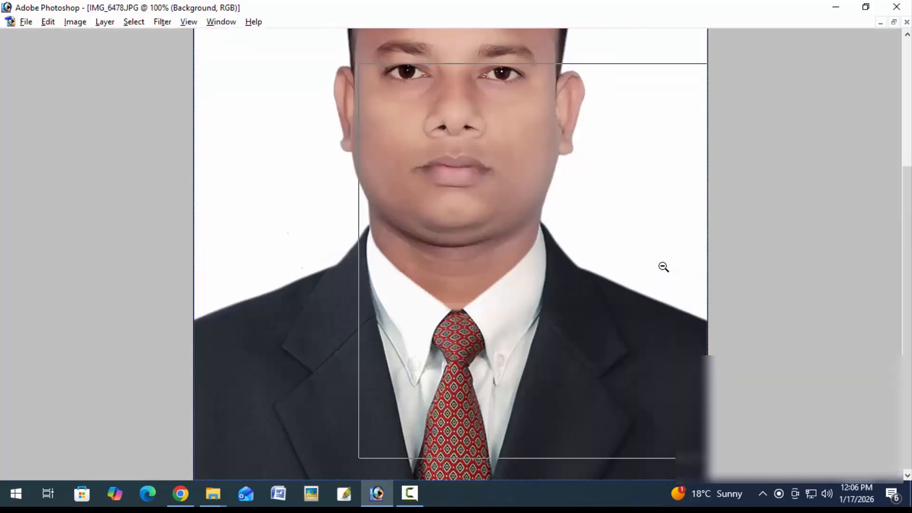
{"action": "left_click", "coordinate": [663, 267]}
{"action": "left_click", "coordinate": [635, 271]}
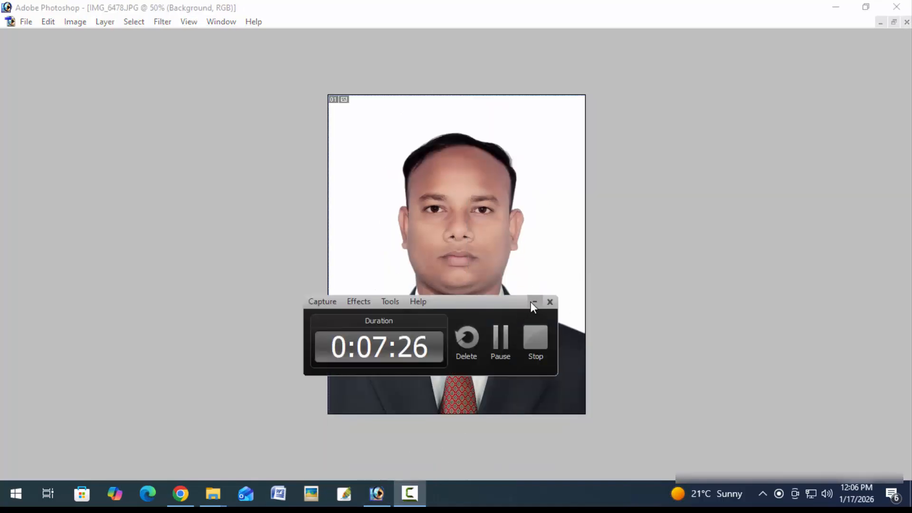
Clone clean skin over the crease lines on the neck below the chin to smooth them.
{"action": "left_click", "coordinate": [532, 301]}
{"action": "left_click", "coordinate": [483, 314]}
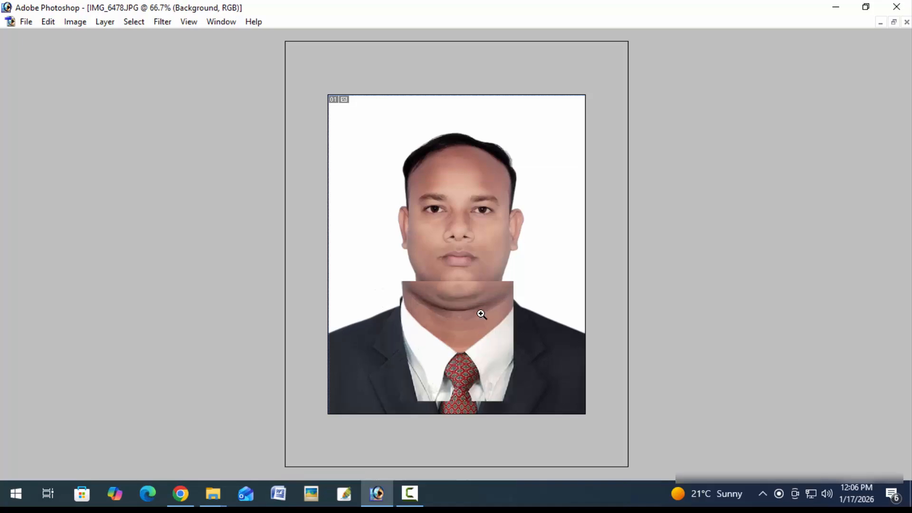
{"action": "left_click", "coordinate": [482, 311]}
{"action": "left_click", "coordinate": [480, 315]}
{"action": "left_click", "coordinate": [483, 315]}
{"action": "left_click_drag", "start_coordinate": [437, 307], "coordinate": [471, 391]}
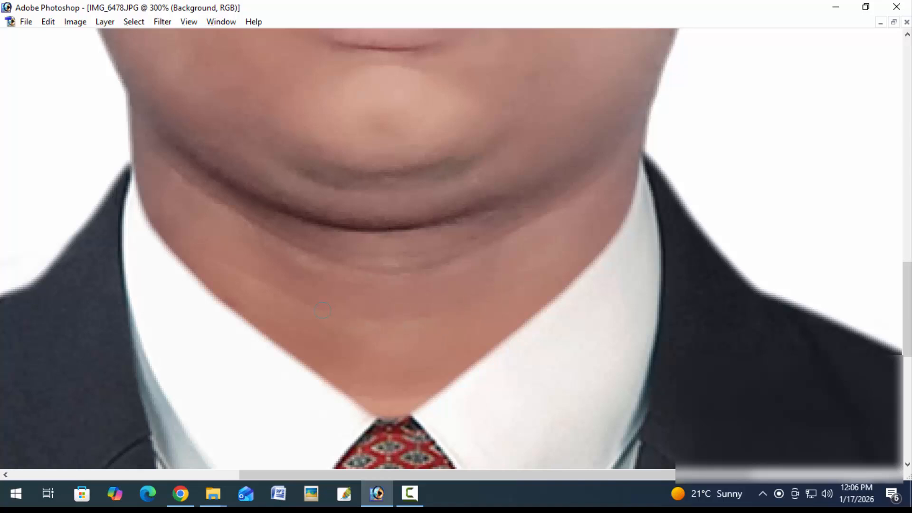
{"action": "left_click", "coordinate": [275, 293]}
{"action": "left_click", "coordinate": [499, 268], "text": "alt"}
{"action": "left_click", "coordinate": [333, 264]}
{"action": "left_click", "coordinate": [313, 257]}
{"action": "left_click", "coordinate": [293, 250]}
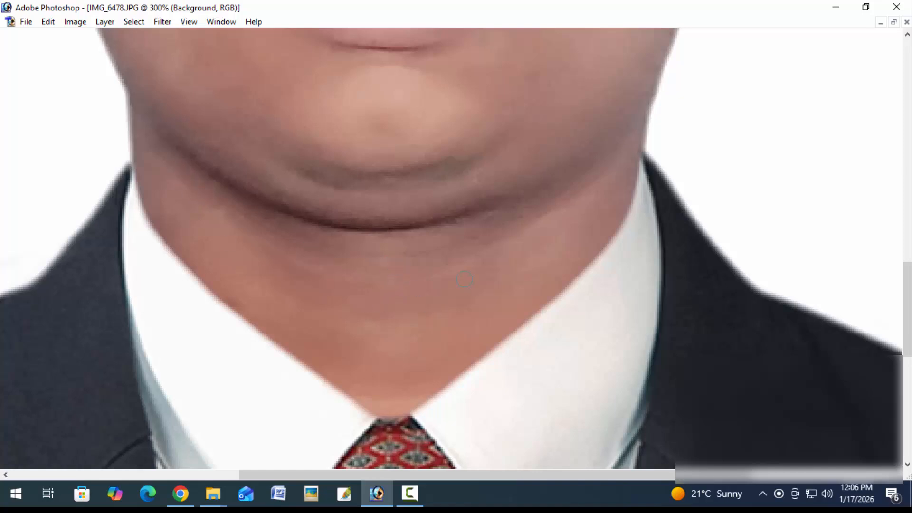
Bring the whole photo and the hidden palettes back into view, and select the suit layer, Layer 1.
{"action": "left_click", "coordinate": [454, 297], "text": "alt"}
{"action": "left_click", "coordinate": [457, 296], "text": "alt"}
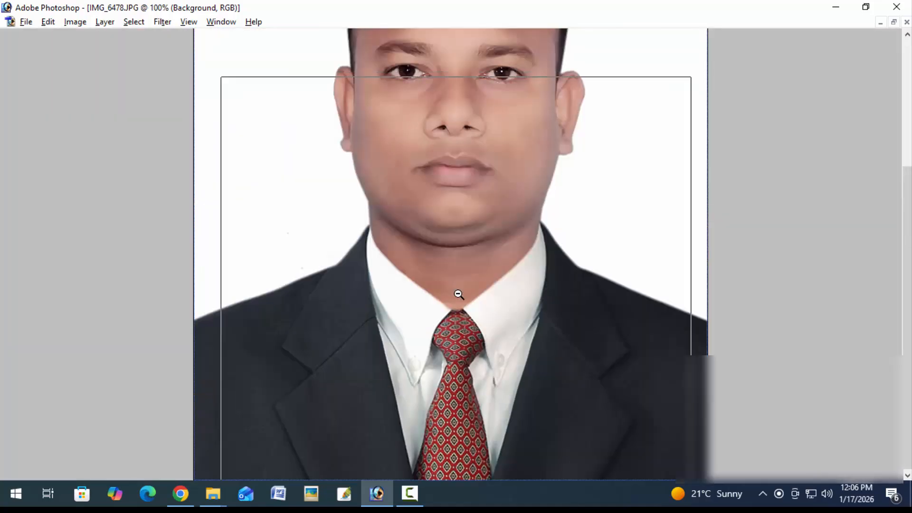
{"action": "left_click", "coordinate": [459, 295], "text": "alt"}
{"action": "left_click", "coordinate": [459, 294], "text": "alt"}
{"action": "key", "text": "Tab"}
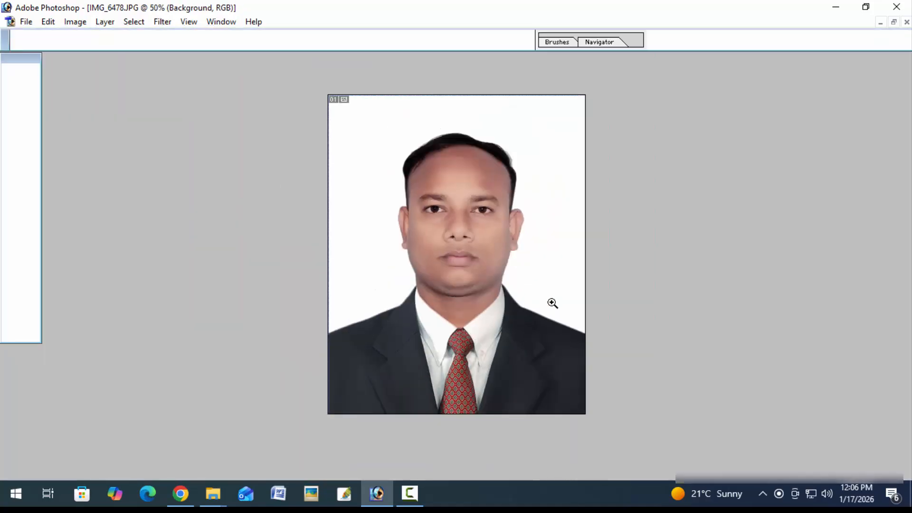
{"action": "left_click", "coordinate": [826, 203]}
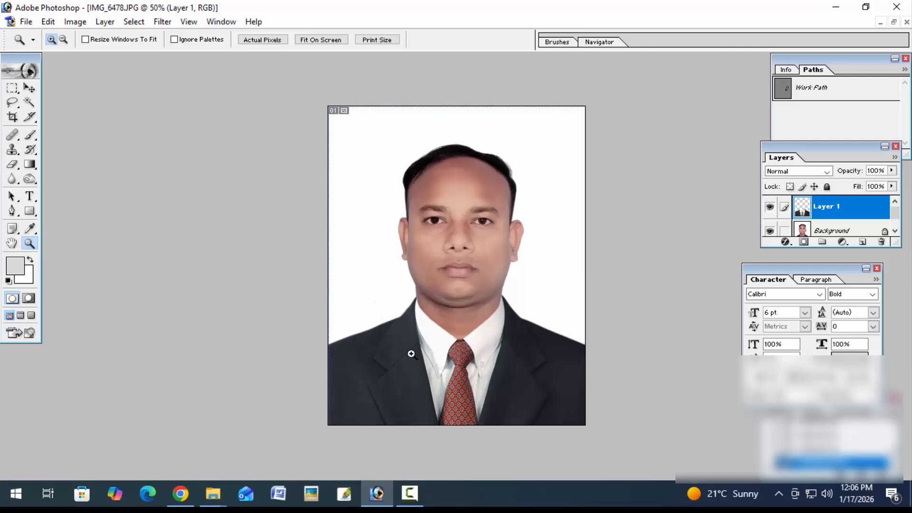
Darken the suit layer slightly with Levels by raising its shadow input level.
{"action": "key", "text": "ctrl+l"}
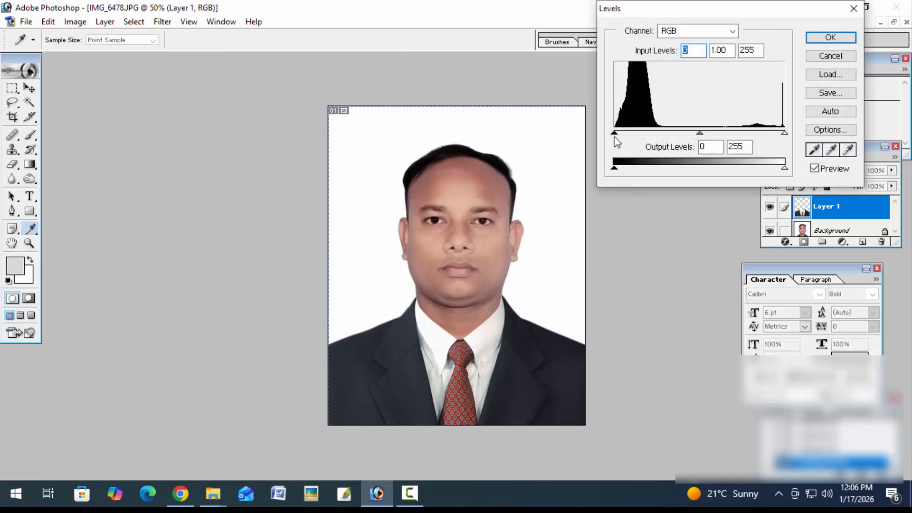
{"action": "key", "text": "Return"}
{"action": "key", "text": "z"}
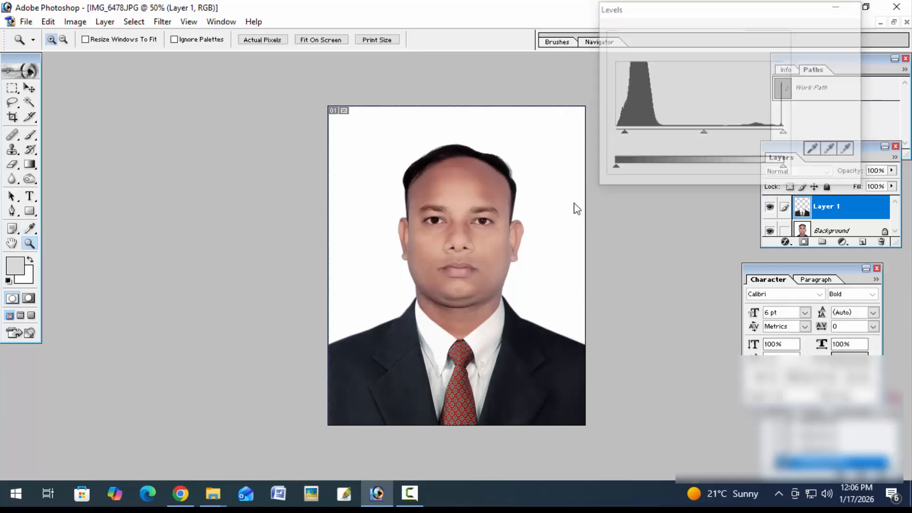
Select the Background layer and deepen its shadows with Levels, raising the shadow input level to about 4.
{"action": "left_click", "coordinate": [849, 232]}
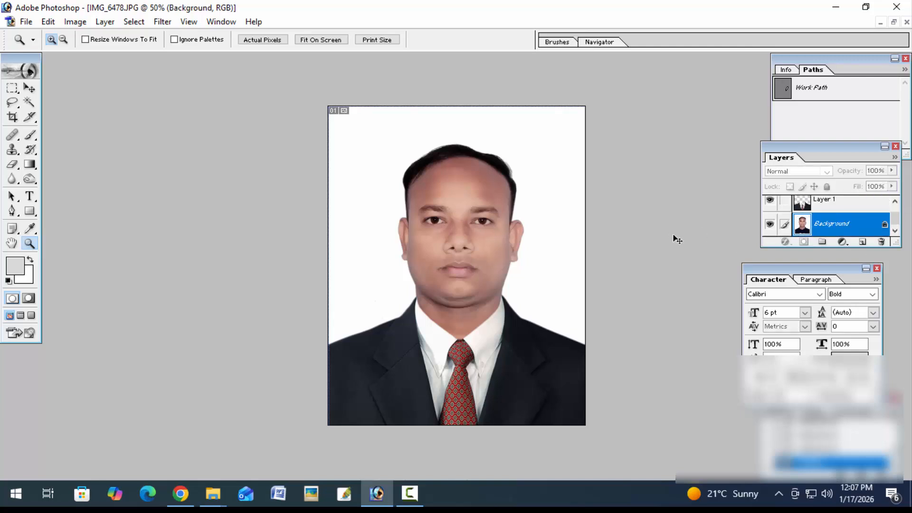
{"action": "key", "text": "ctrl+l"}
{"action": "left_click_drag", "start_coordinate": [616, 134], "coordinate": [623, 132]}
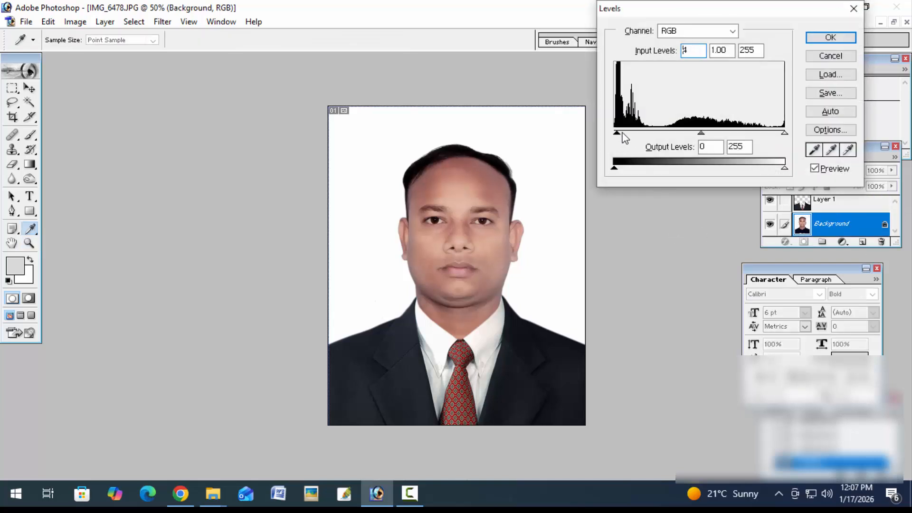
{"action": "key", "text": "Return"}
{"action": "key", "text": "z"}
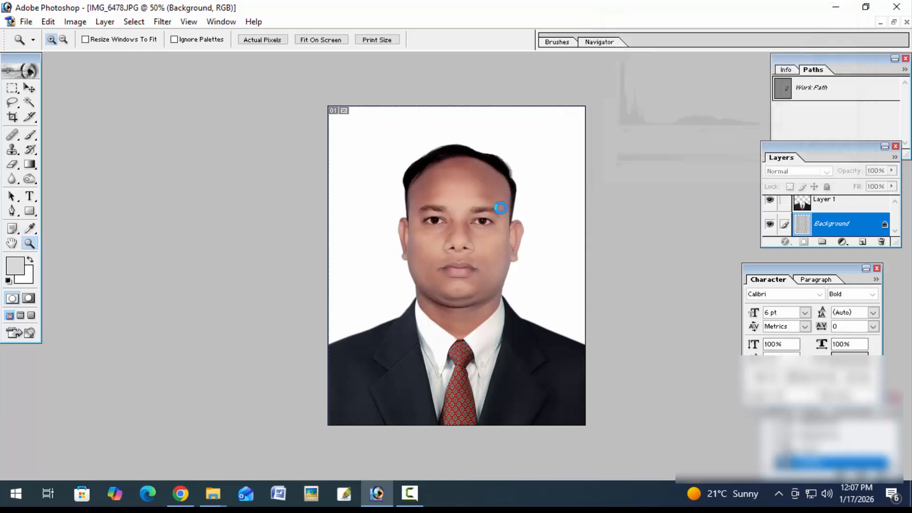
Apply Selective Color to the Background layer, reducing Yellow in the Yellows to about -42% with the Relative method.
{"action": "left_click", "coordinate": [500, 205]}
{"action": "key", "text": "ctrl+minus"}
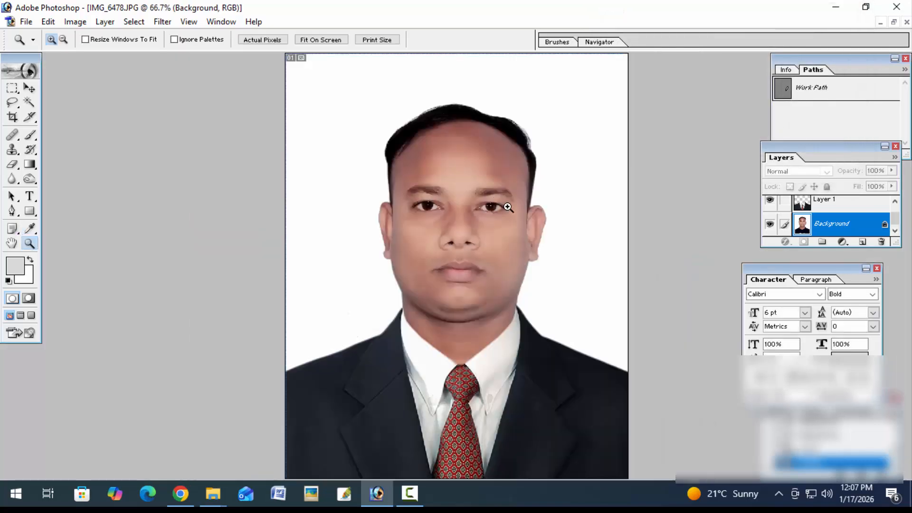
{"action": "left_click", "coordinate": [77, 21]}
{"action": "mouse_move", "coordinate": [109, 55]}
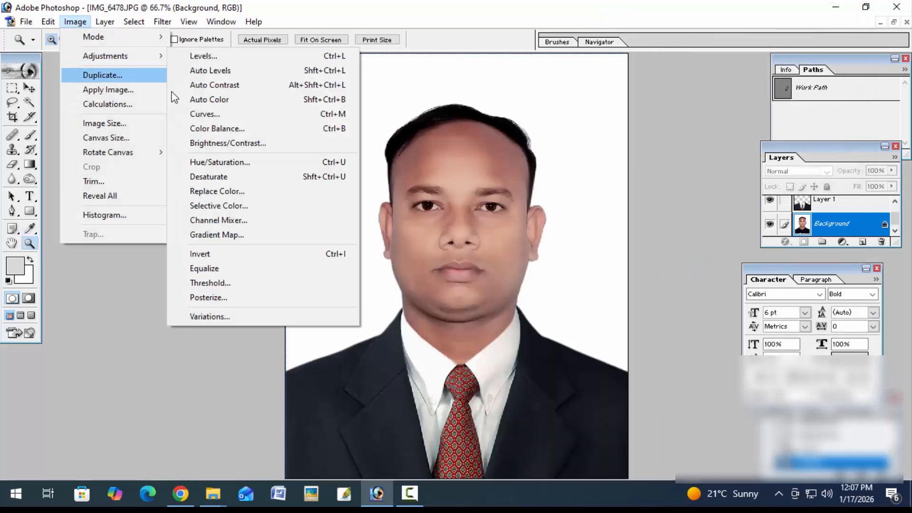
{"action": "left_click", "coordinate": [221, 202]}
{"action": "left_click", "coordinate": [632, 48]}
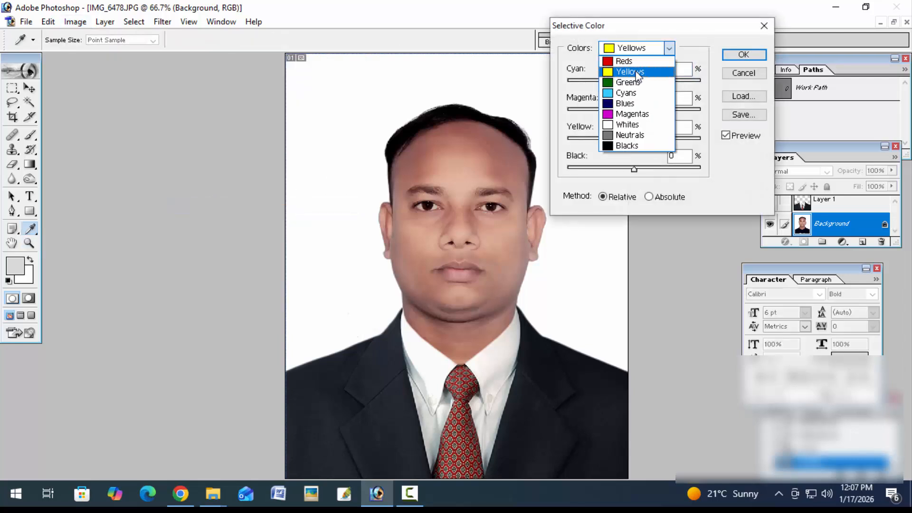
{"action": "left_click", "coordinate": [632, 67]}
{"action": "left_click_drag", "start_coordinate": [634, 140], "coordinate": [607, 140]}
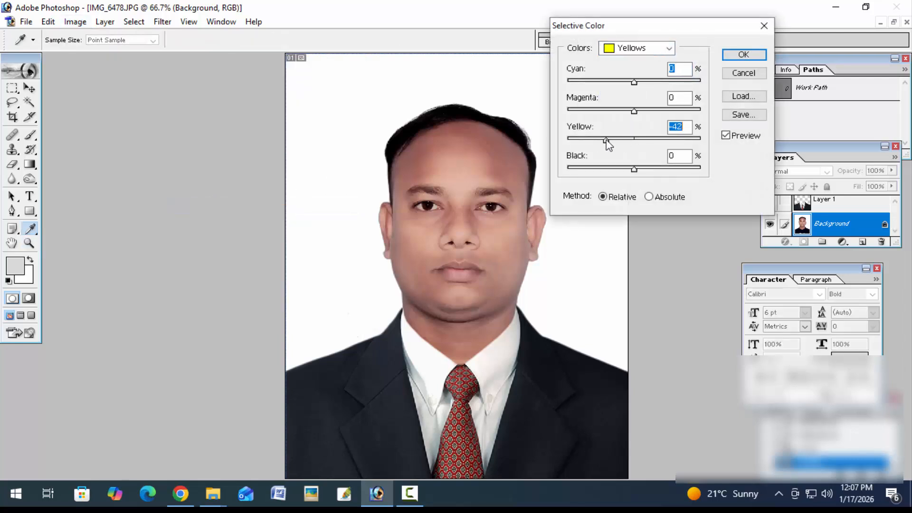
{"action": "key", "text": "Return"}
Examine the color-corrected portrait at several magnifications, checking the skin tone, neck and collar.
{"action": "key", "text": "ctrl+minus"}
{"action": "key", "text": "ctrl+minus"}
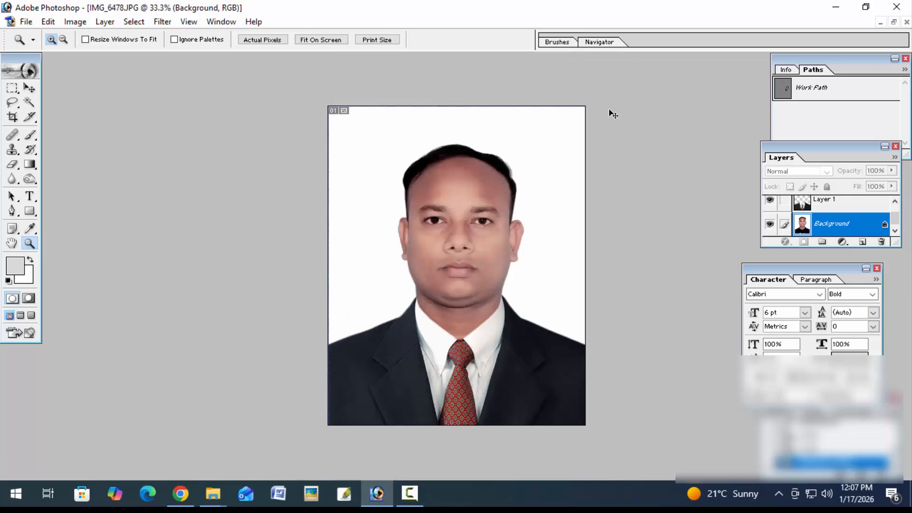
{"action": "key", "text": "ctrl+plus"}
{"action": "key", "text": "ctrl+plus"}
{"action": "key", "text": "ctrl+minus"}
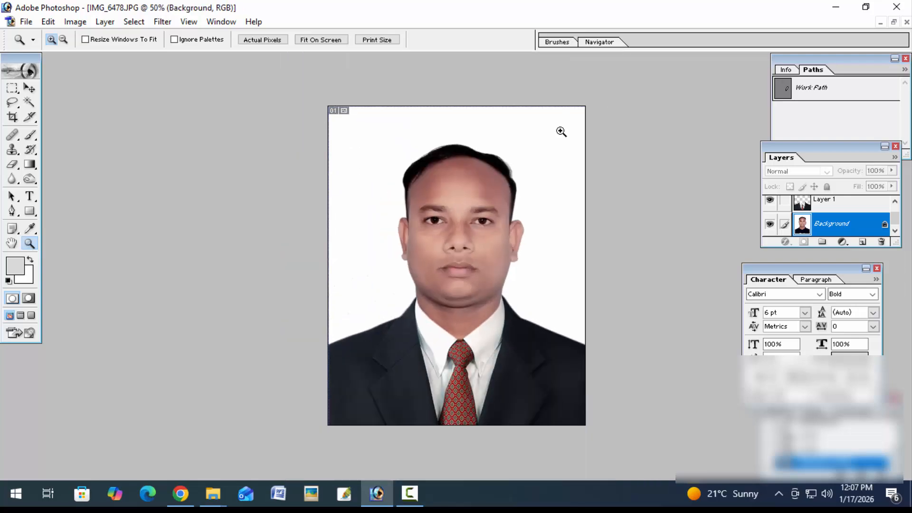
{"action": "left_click", "coordinate": [410, 494]}
{"action": "left_click", "coordinate": [534, 302]}
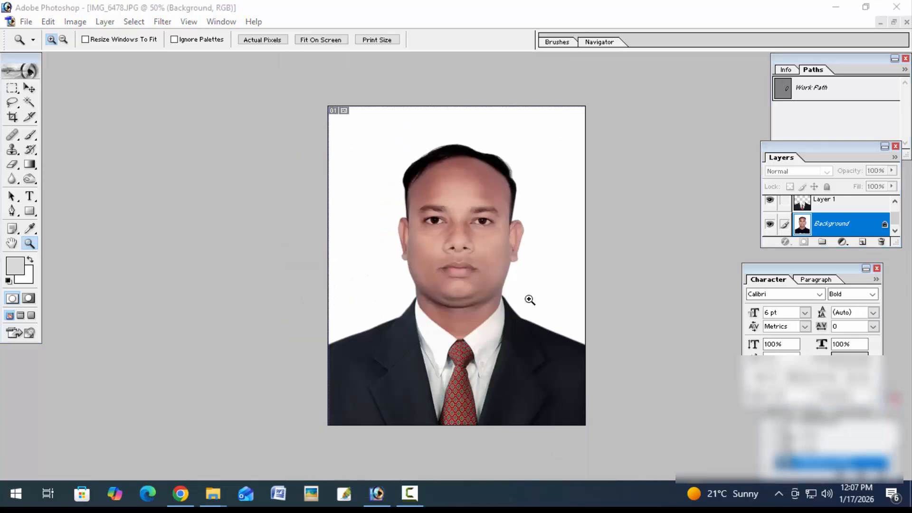
{"action": "left_click", "coordinate": [509, 286]}
{"action": "left_click", "coordinate": [510, 287]}
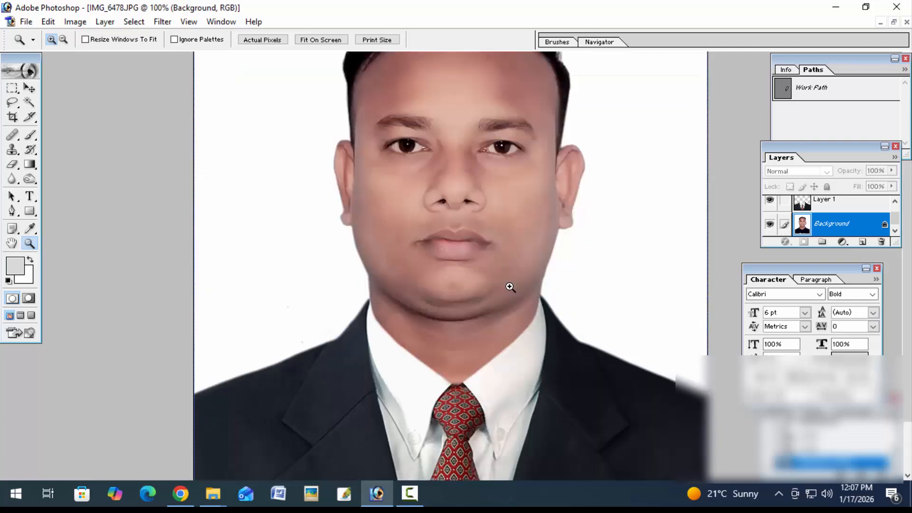
{"action": "left_click", "coordinate": [510, 287], "text": "alt"}
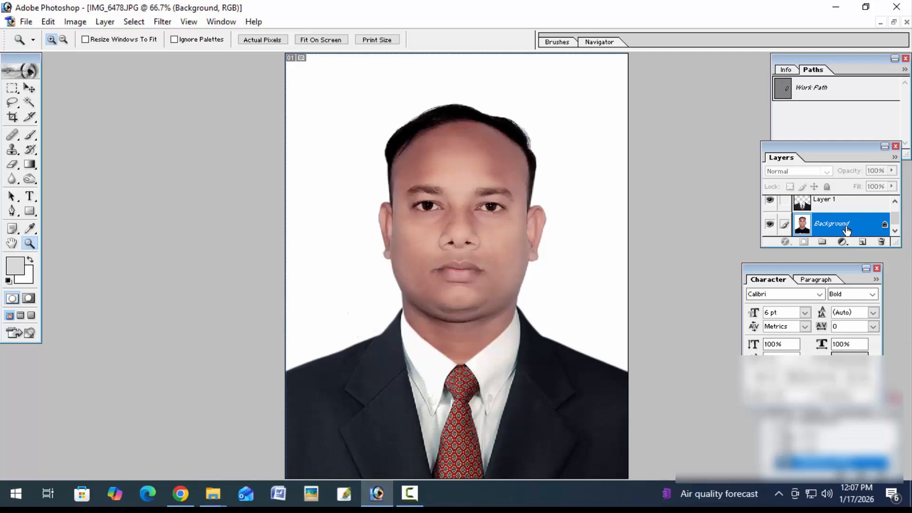
Fine-tune the midtones of the Background layer slightly with Levels.
{"action": "left_click", "coordinate": [30, 90]}
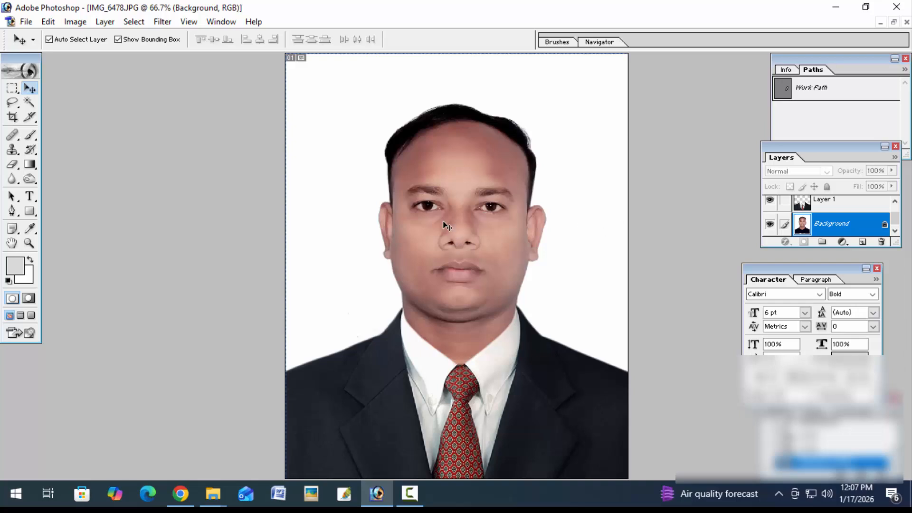
{"action": "key", "text": "i"}
{"action": "key", "text": "ctrl+l"}
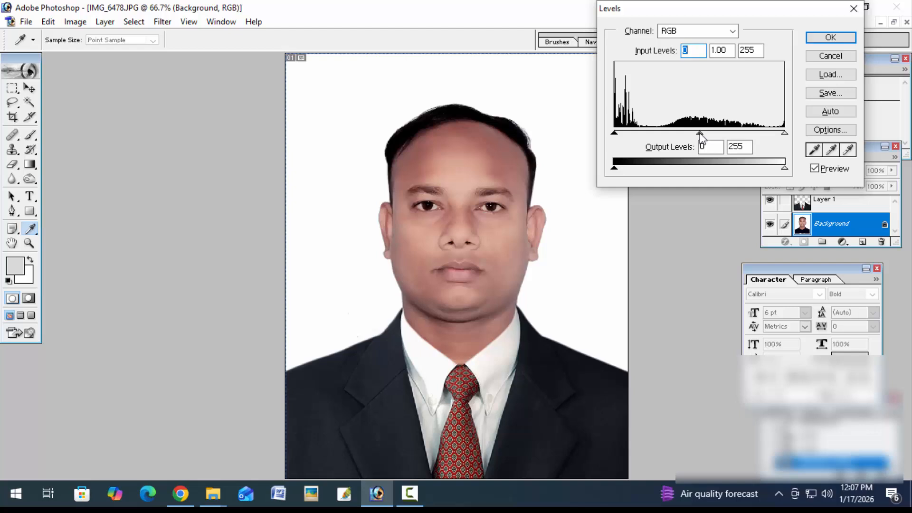
{"action": "left_click_drag", "start_coordinate": [697, 133], "coordinate": [698, 135]}
{"action": "key", "text": "Return"}
{"action": "key", "text": "v"}
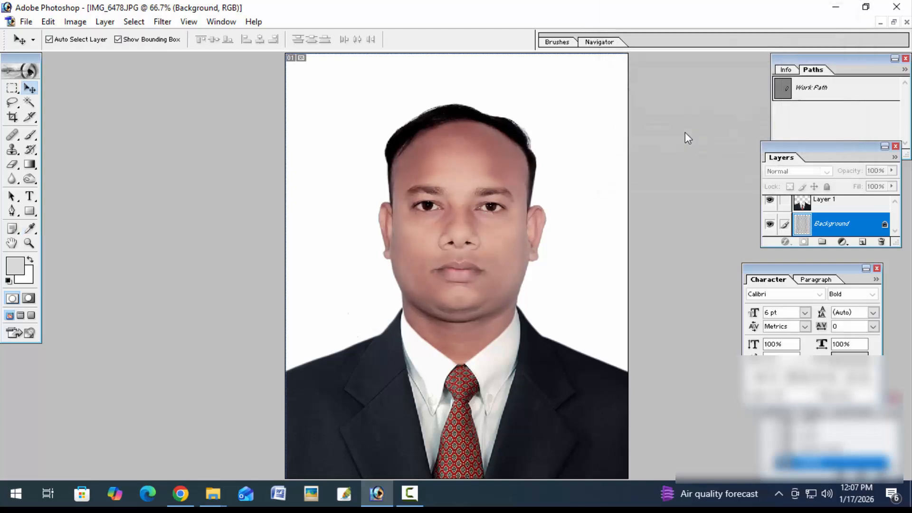
Compare the face and suit close up and at reduced size to judge the overall tone.
{"action": "key", "text": "ctrl+minus"}
{"action": "key", "text": "ctrl+minus"}
{"action": "key", "text": "ctrl+plus"}
{"action": "key", "text": "ctrl+plus"}
{"action": "key", "text": "ctrl+plus"}
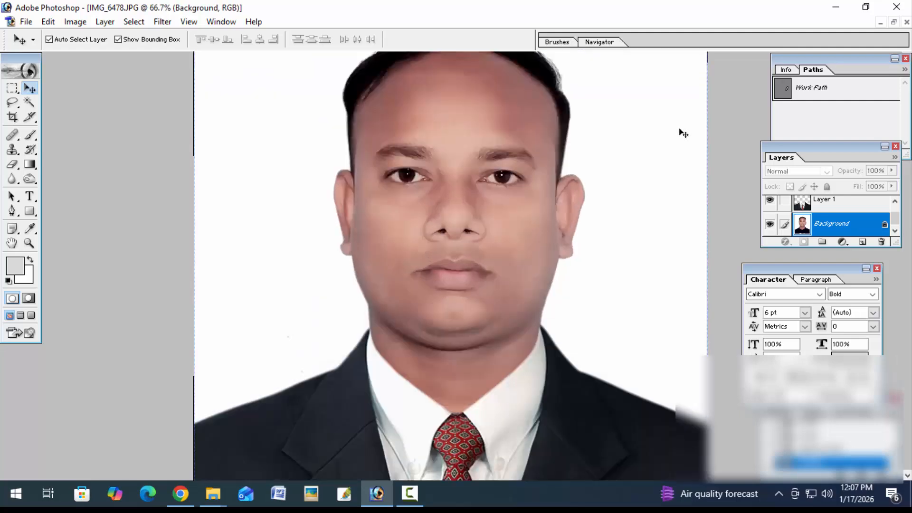
{"action": "key", "text": "ctrl+minus"}
{"action": "key", "text": "ctrl+minus"}
{"action": "key", "text": "ctrl+minus"}
{"action": "left_click", "coordinate": [418, 503]}
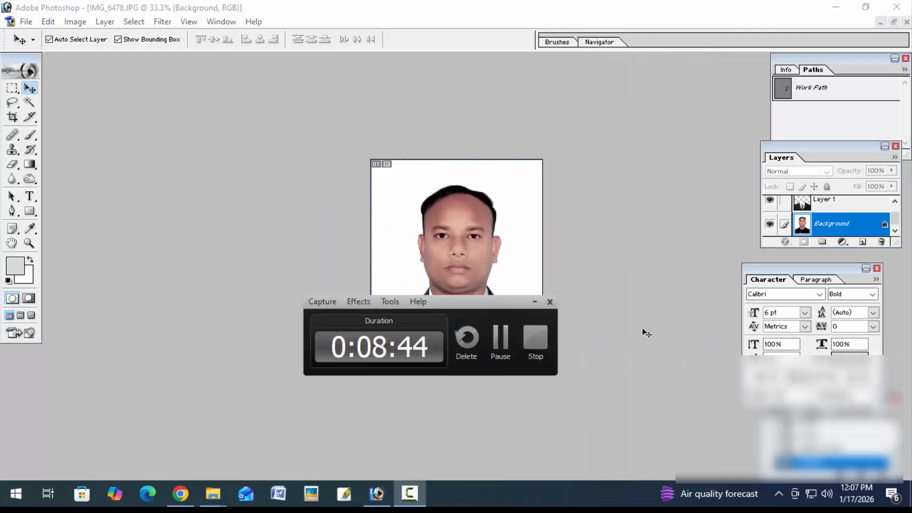
{"action": "left_click", "coordinate": [530, 304]}
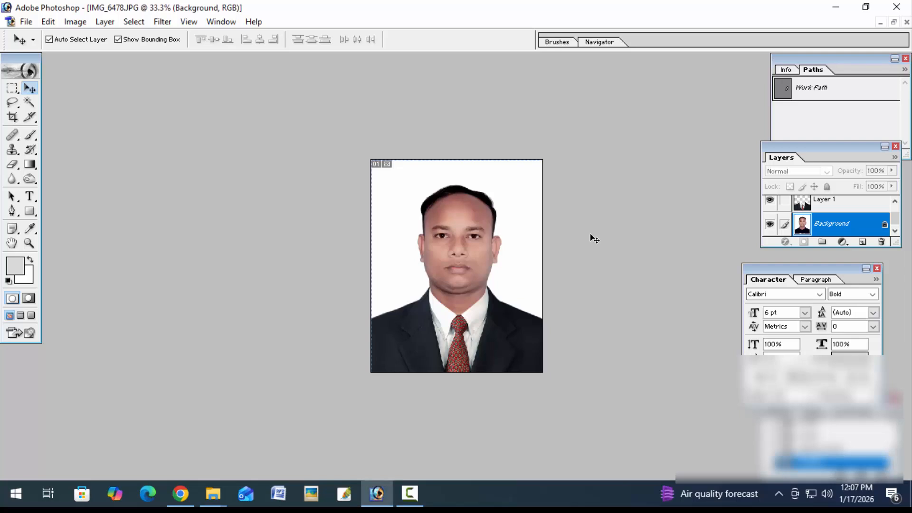
Merge the suit layer and the Background into a single layer.
{"action": "key", "text": "ctrl+plus"}
{"action": "key", "text": "ctrl+plus"}
{"action": "key", "text": "ctrl+plus"}
{"action": "key", "text": "ctrl+plus"}
{"action": "key", "text": "ctrl+minus"}
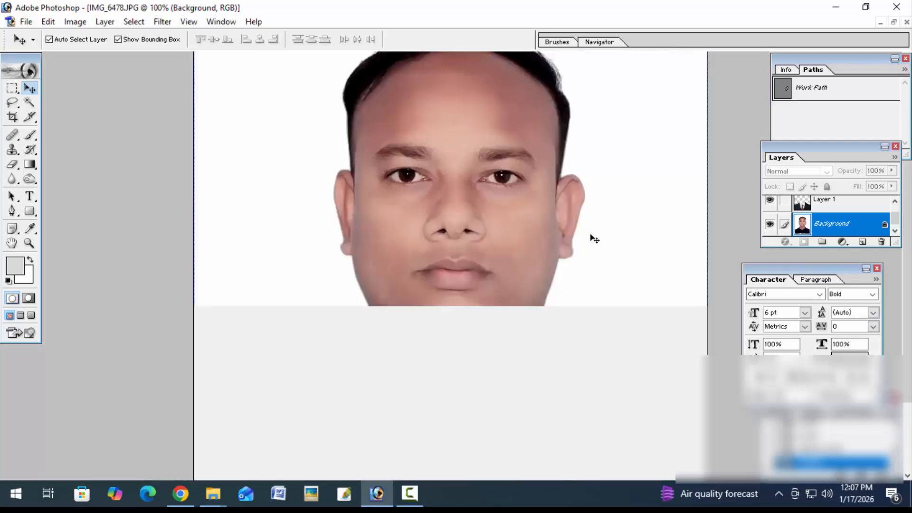
{"action": "key", "text": "ctrl+minus"}
{"action": "key", "text": "ctrl+shift+e"}
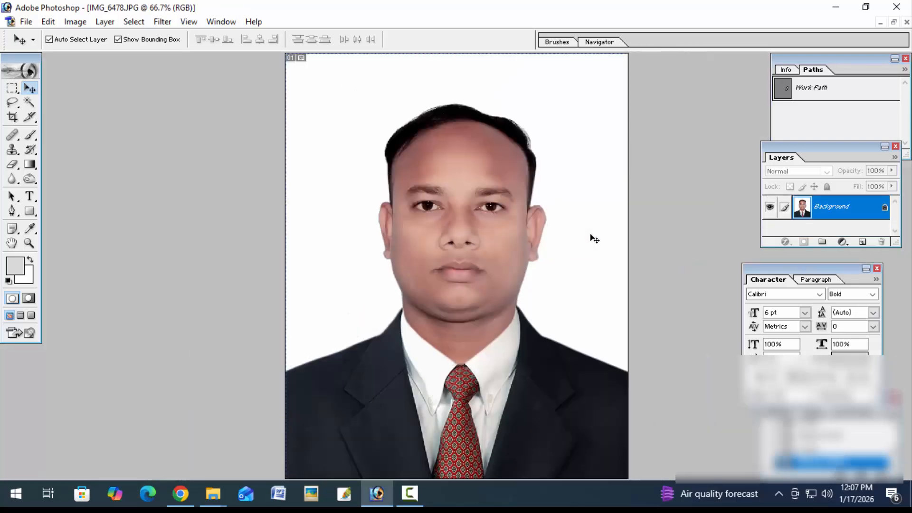
{"action": "key", "text": "ctrl+minus"}
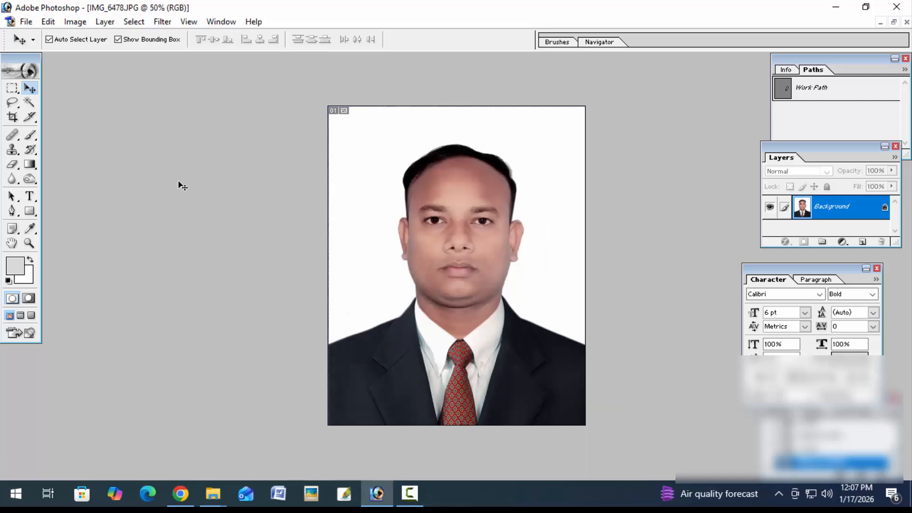
Crop the whole photo with the PP crop preset, 39 mm by 49 mm, with the resolution set to 500 pixels/inch.
{"action": "key", "text": "c"}
{"action": "left_click", "coordinate": [34, 41]}
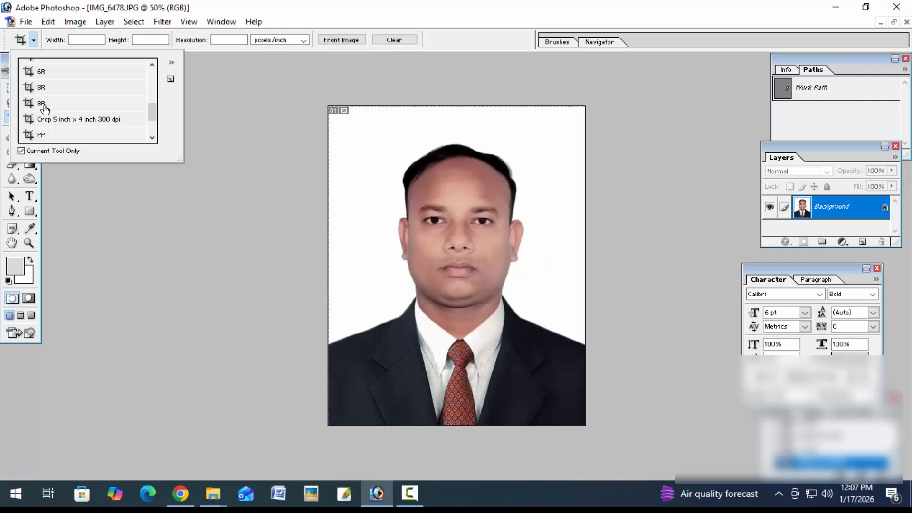
{"action": "left_click", "coordinate": [53, 136]}
{"action": "left_click", "coordinate": [218, 40]}
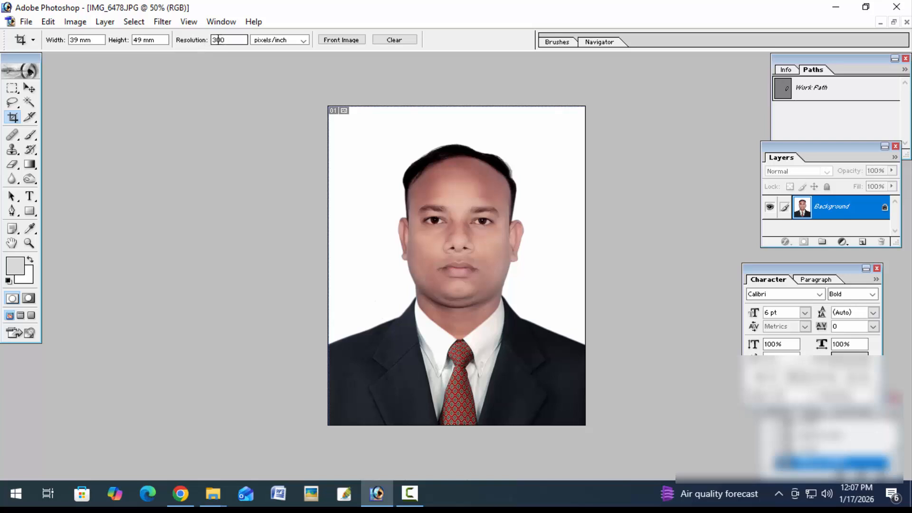
{"action": "key", "text": "BackSpace"}
{"action": "left_click_drag", "start_coordinate": [324, 92], "coordinate": [757, 504]}
{"action": "key", "text": "Escape"}
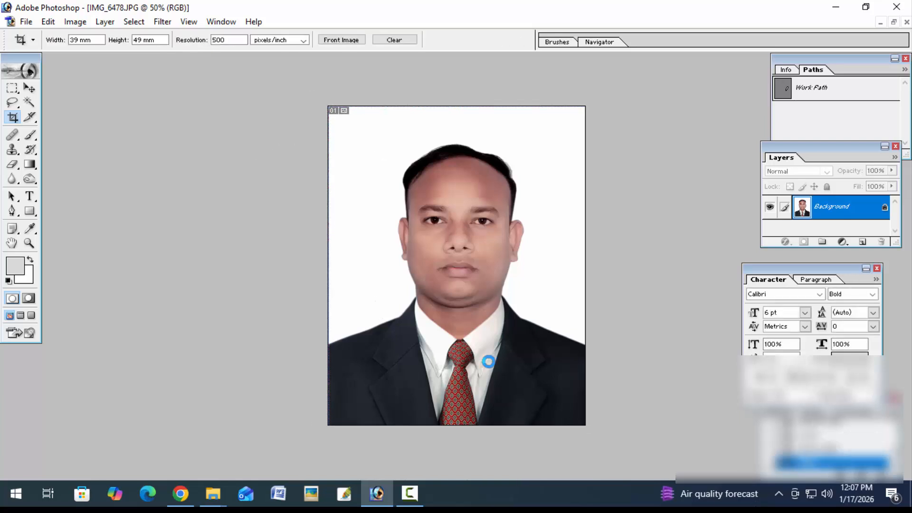
Inspect the cropped photo's face and neck up close, at up to 200% magnification or more, and in full view.
{"action": "key", "text": "ctrl+plus"}
{"action": "key", "text": "ctrl+plus"}
{"action": "key", "text": "ctrl+plus"}
{"action": "key", "text": "ctrl+plus"}
{"action": "key", "text": "ctrl+minus"}
{"action": "key", "text": "ctrl+minus"}
{"action": "key", "text": "ctrl+minus"}
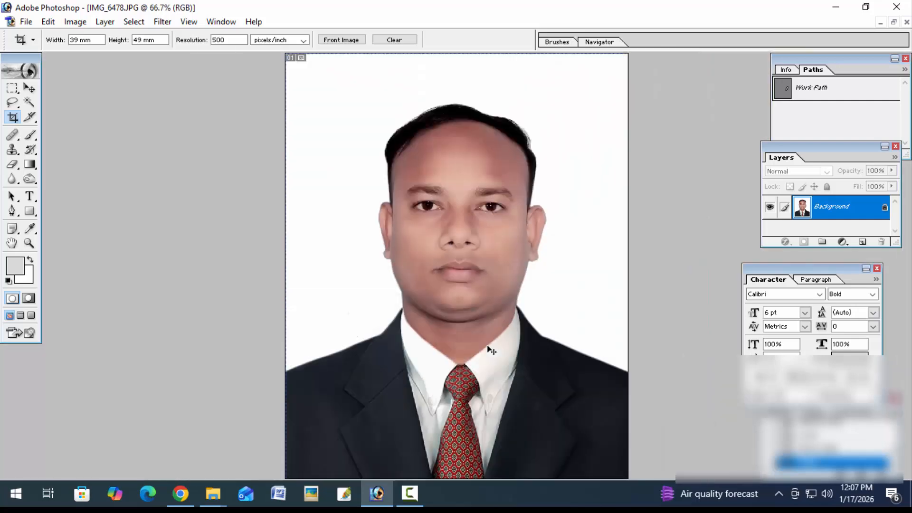
{"action": "key", "text": "ctrl+plus"}
{"action": "key", "text": "ctrl+plus"}
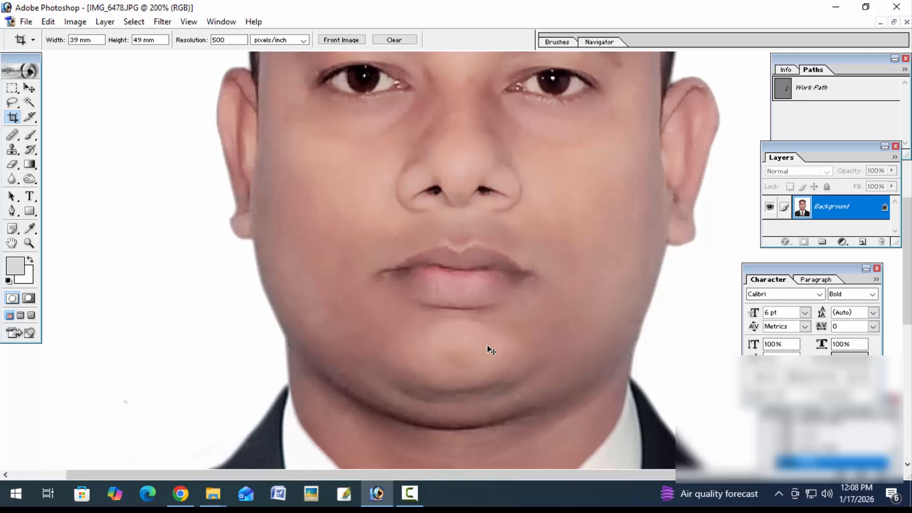
{"action": "key", "text": "ctrl+minus"}
{"action": "key", "text": "ctrl+minus"}
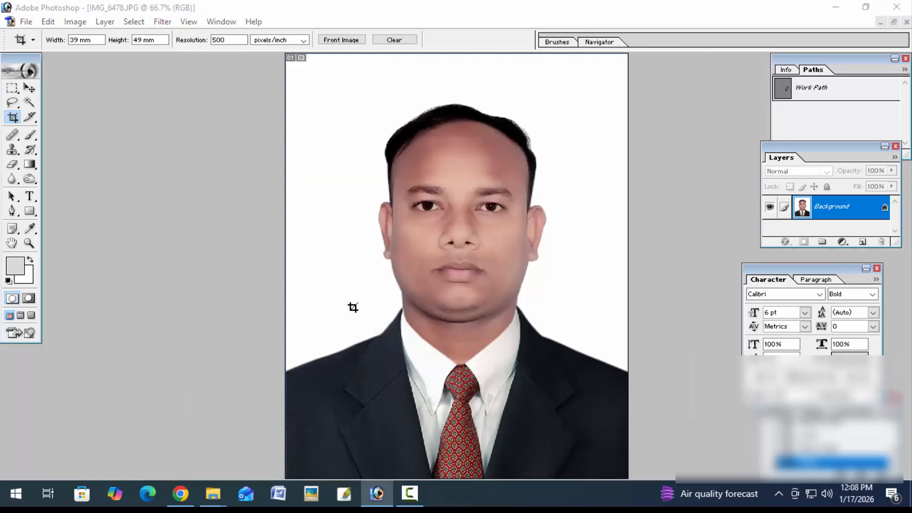
Save the finished photo to the Desktop as a JPEG copy named IMG_6478 copy.
{"action": "key", "text": "ctrl+shift+s"}
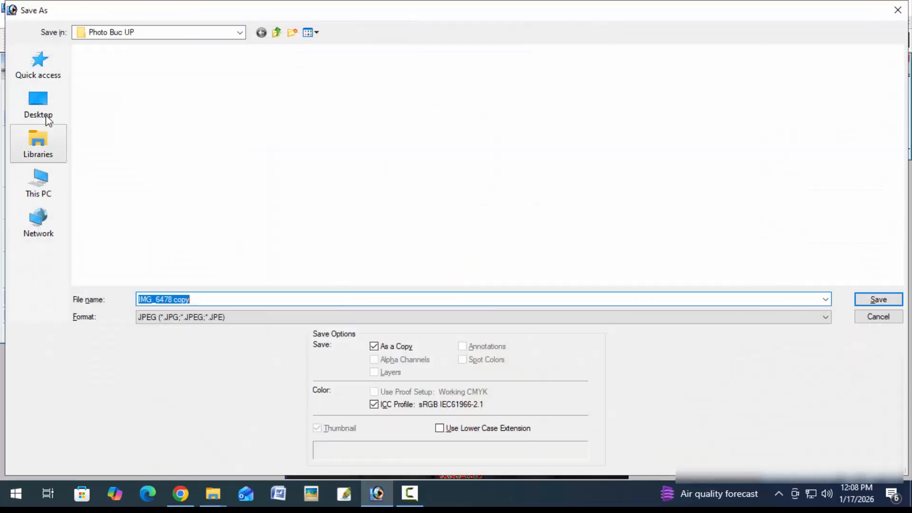
{"action": "left_click", "coordinate": [40, 103]}
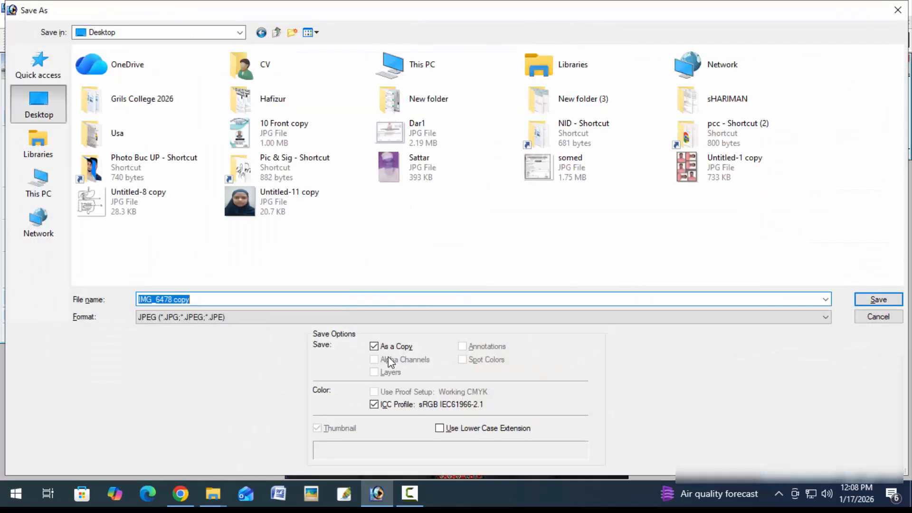
{"action": "key", "text": "Return"}
{"action": "key", "text": "Return"}
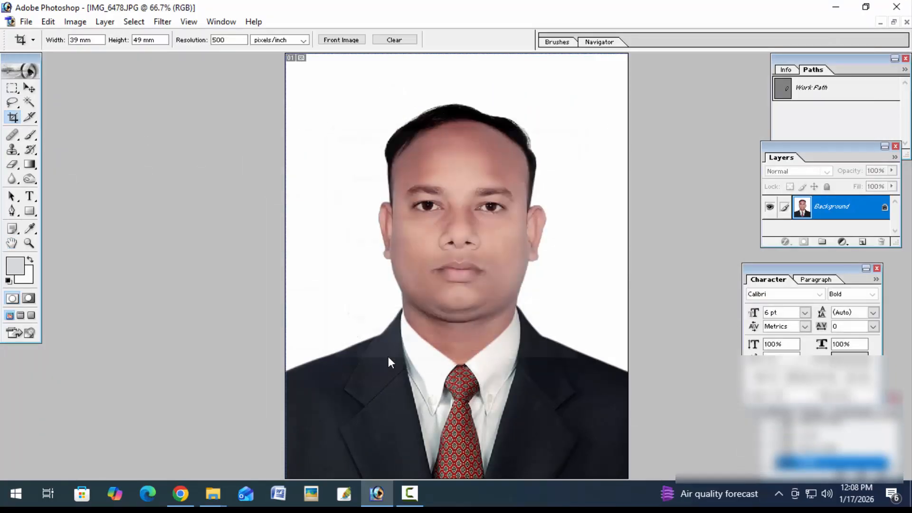